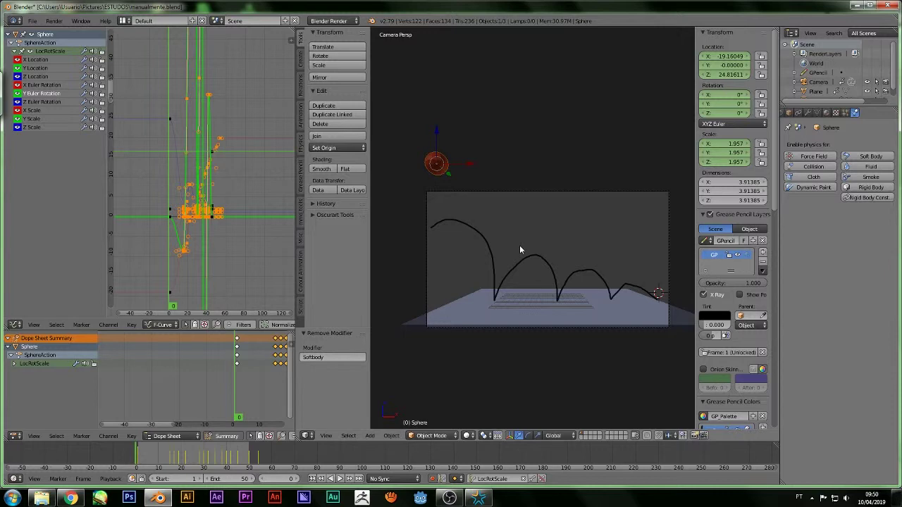
Play back the rendered 0001-0050.mp4 bouncing-ball animation in Blender's player with Ctrl+F11.
{"action": "key", "text": "ctrl+F11"}
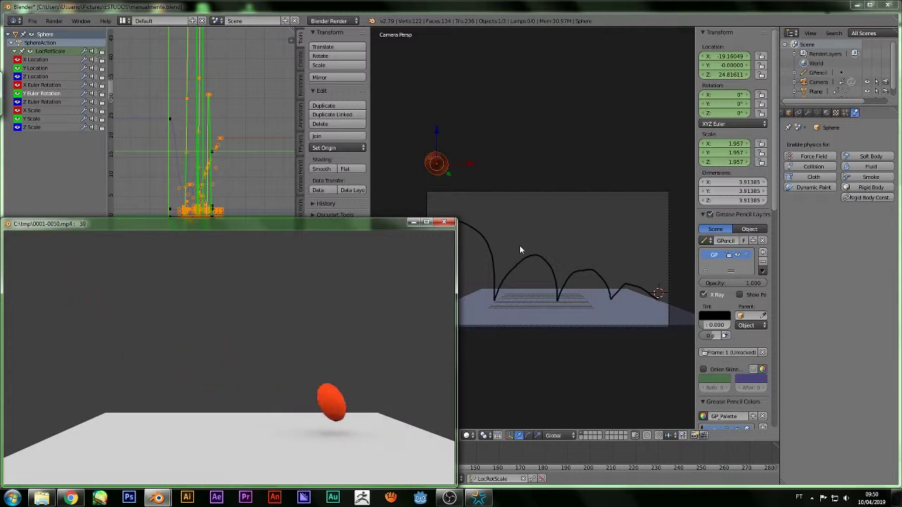
Move the video player window to the centre of the screen.
{"action": "left_click_drag", "start_coordinate": [380, 228], "coordinate": [544, 126]}
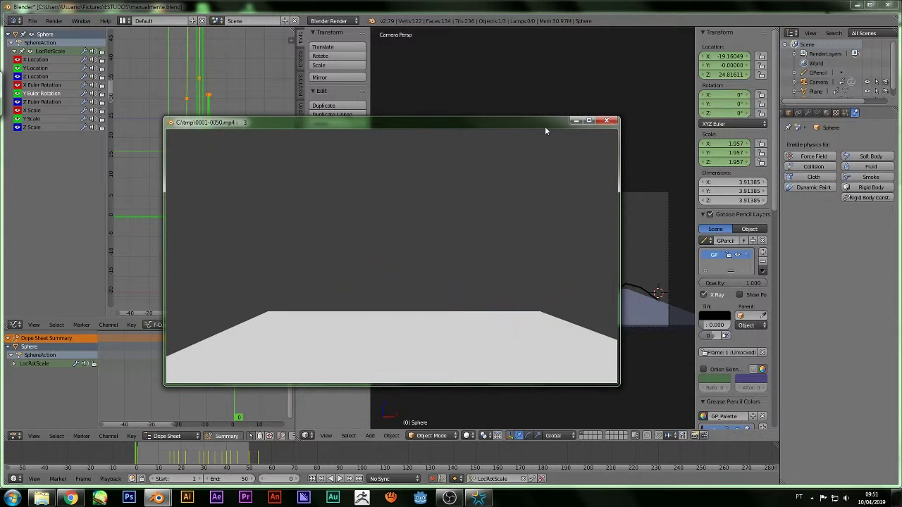
Close the video player and reload the default start-up file.
{"action": "left_click", "coordinate": [608, 120]}
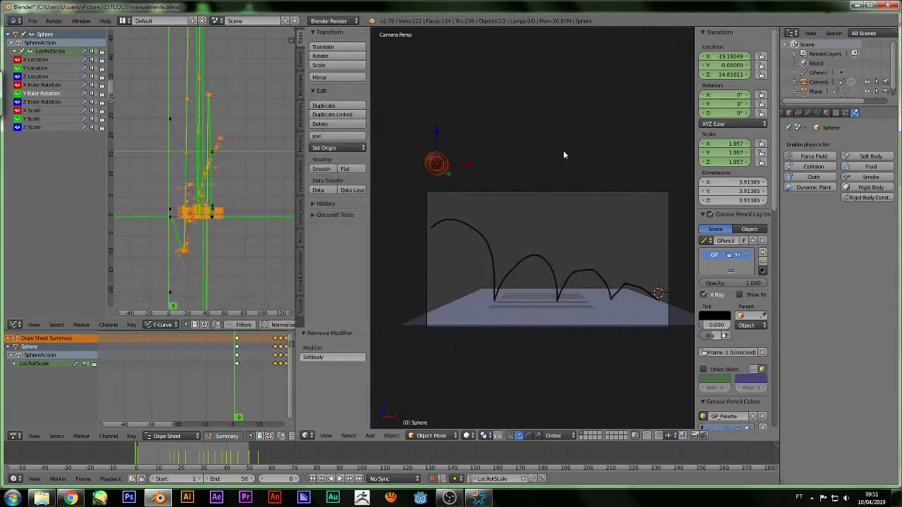
{"action": "key", "text": "ctrl+n"}
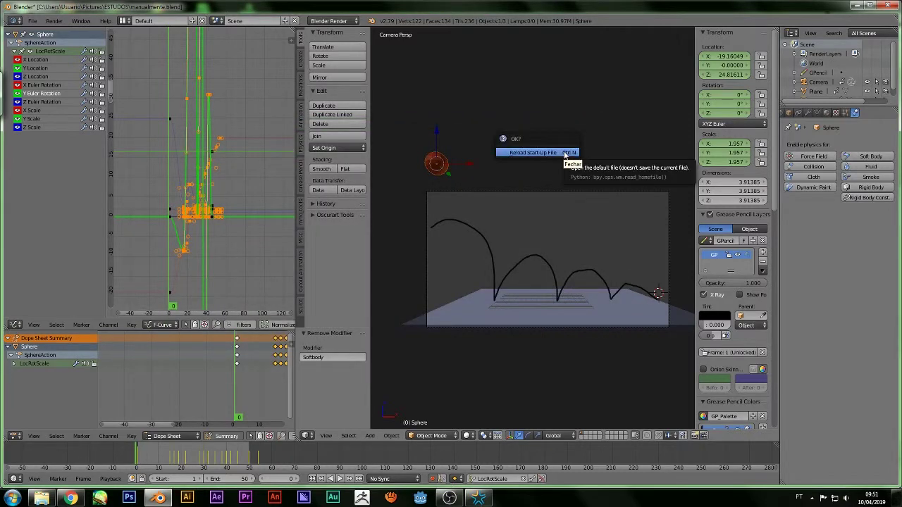
{"action": "left_click", "coordinate": [564, 154]}
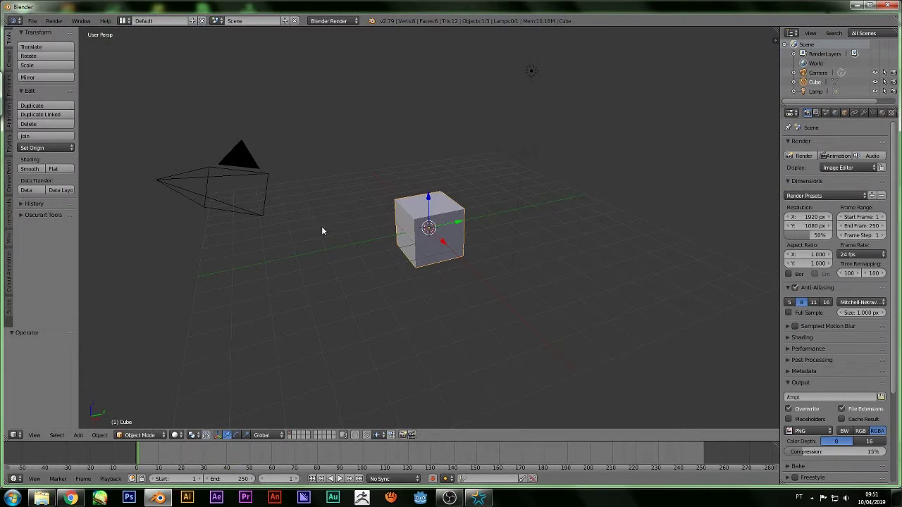
Delete the default cube, camera and lamp, viewing the empty scene front-on in orthographic.
{"action": "key", "text": "KP_1"}
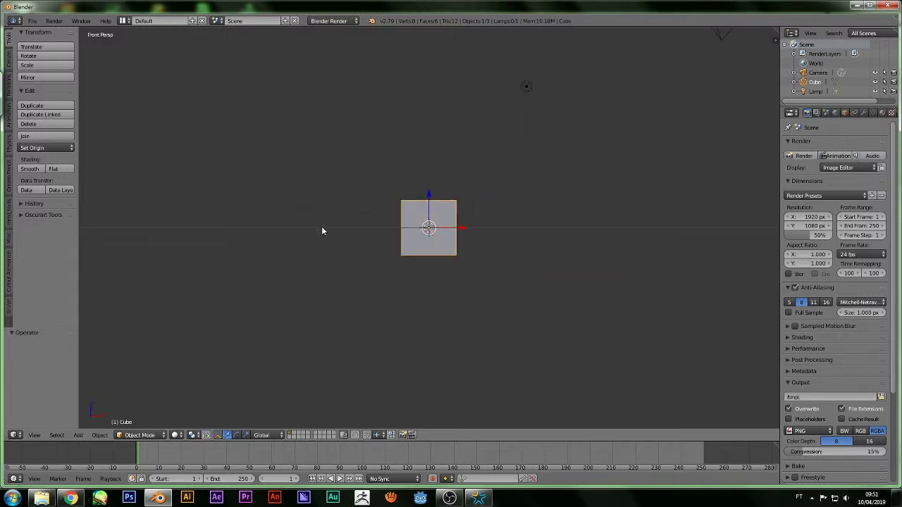
{"action": "key", "text": "KP_8"}
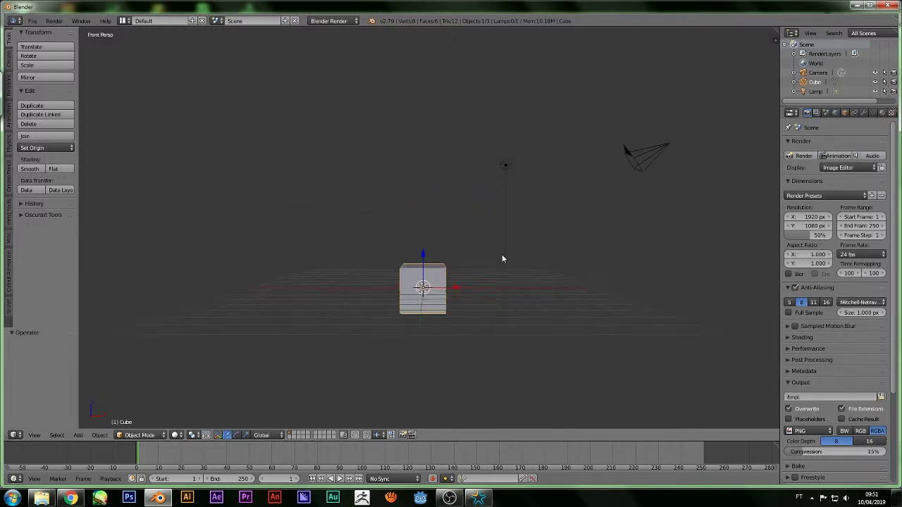
{"action": "key", "text": "a"}
{"action": "key", "text": "a"}
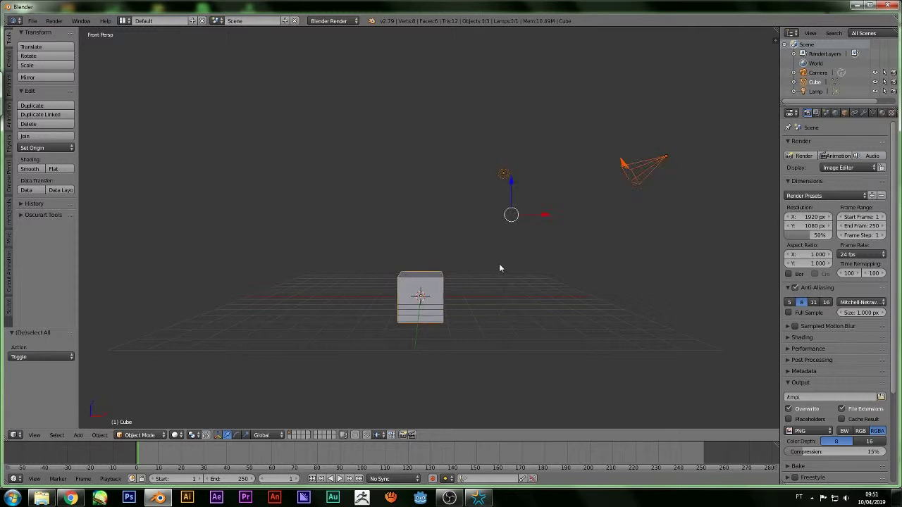
{"action": "key", "text": "x"}
{"action": "left_click", "coordinate": [499, 265]}
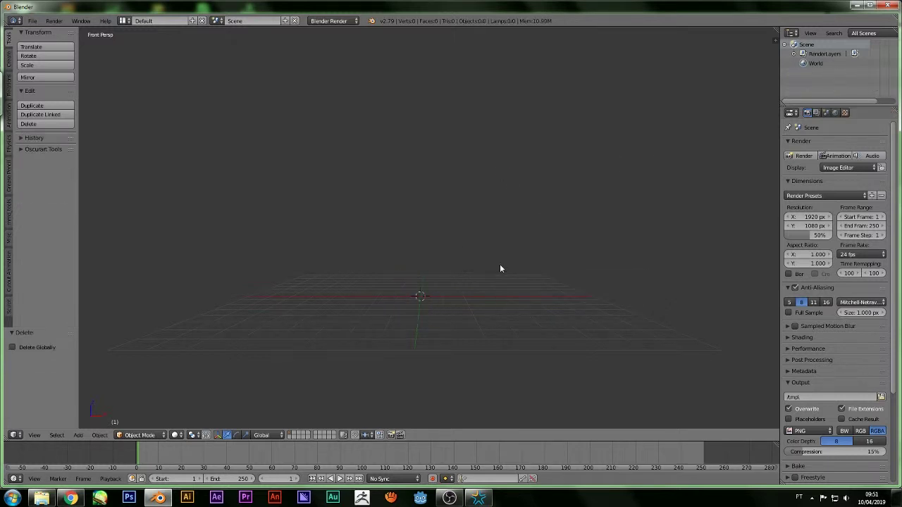
{"action": "key", "text": "KP_5"}
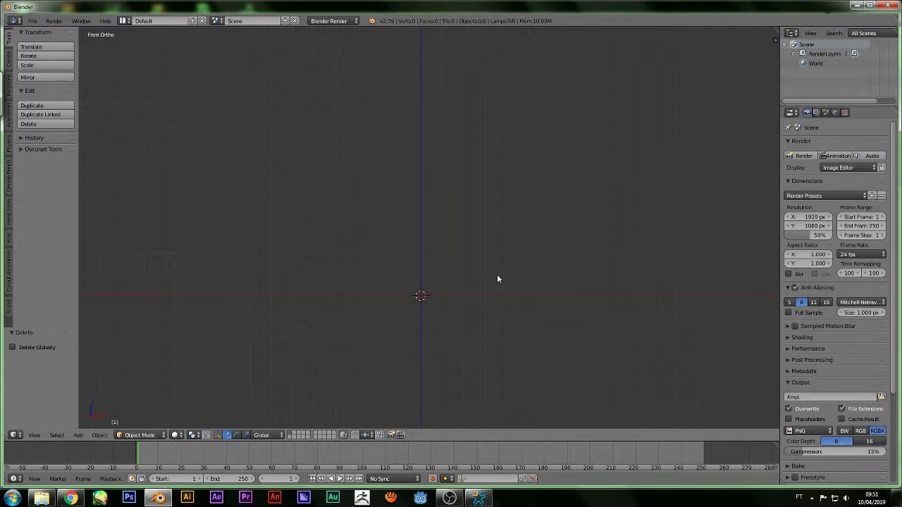
Add a UV sphere with 16 segments and 8 rings, then a plane at the centre.
{"action": "key", "text": "shift+a"}
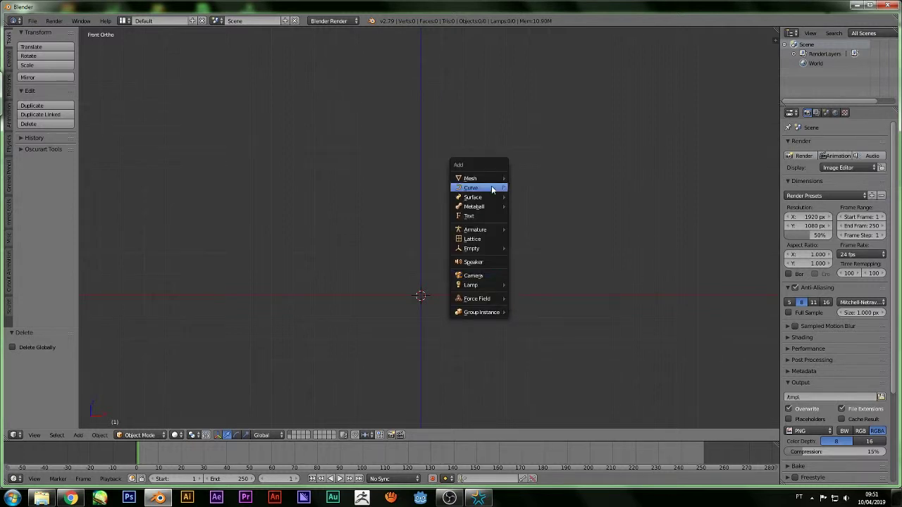
{"action": "left_click", "coordinate": [539, 206]}
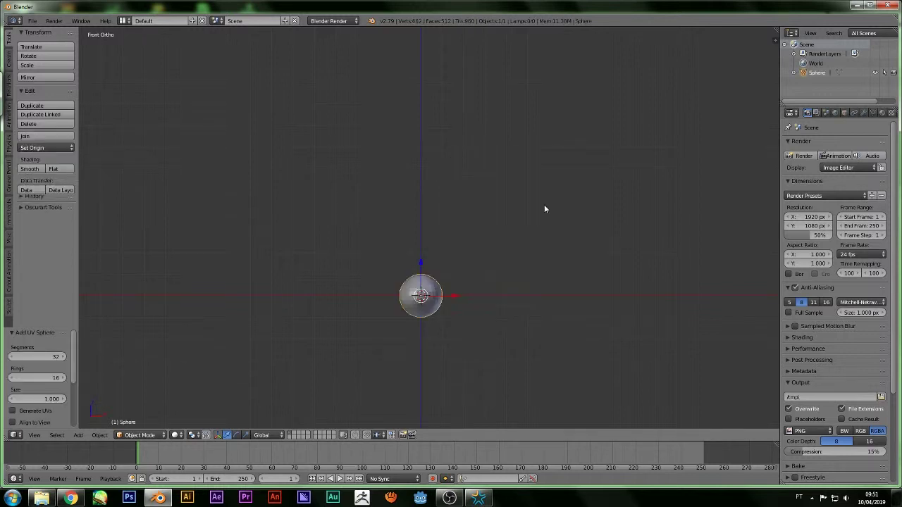
{"action": "left_click_drag", "start_coordinate": [78, 347], "coordinate": [168, 349]}
{"action": "left_click", "coordinate": [84, 357]}
{"action": "type", "text": "16"}
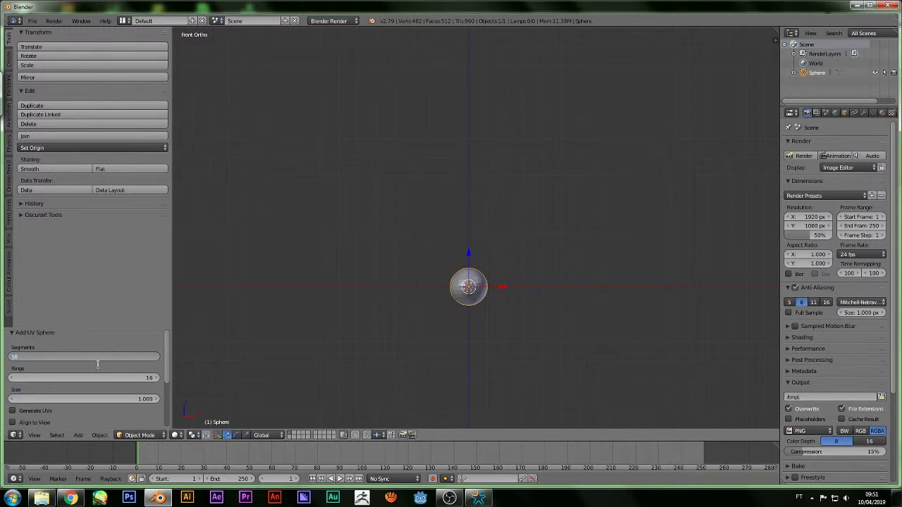
{"action": "left_click", "coordinate": [111, 379]}
{"action": "type", "text": "8"}
{"action": "key", "text": "Return"}
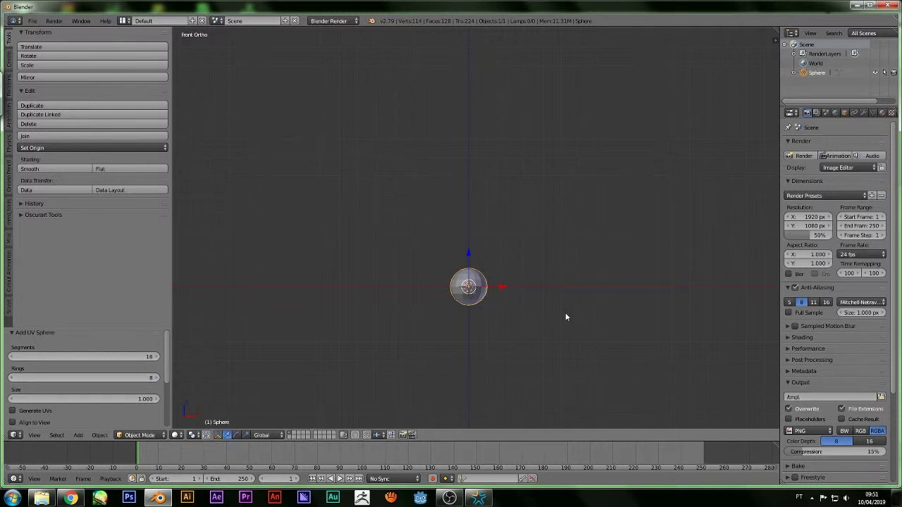
{"action": "key", "text": "shift+a"}
{"action": "left_click", "coordinate": [594, 312]}
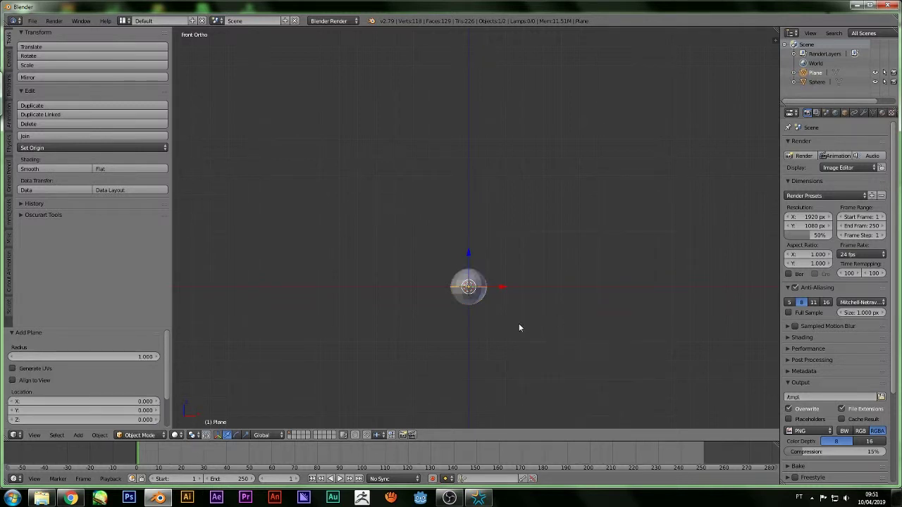
Scale the plane by 5.630 to form the floor.
{"action": "key", "text": "s"}
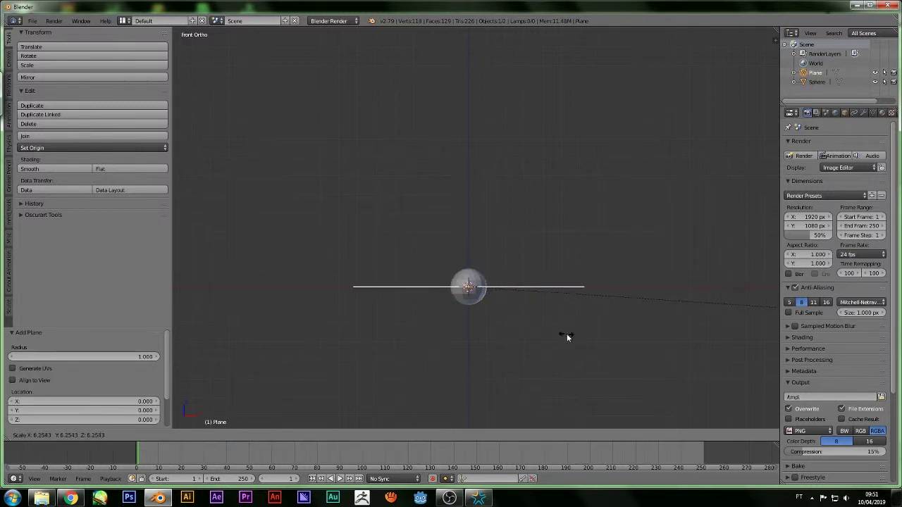
{"action": "left_click", "coordinate": [626, 335]}
{"action": "middle_click_drag", "start_coordinate": [368, 341], "coordinate": [500, 406]}
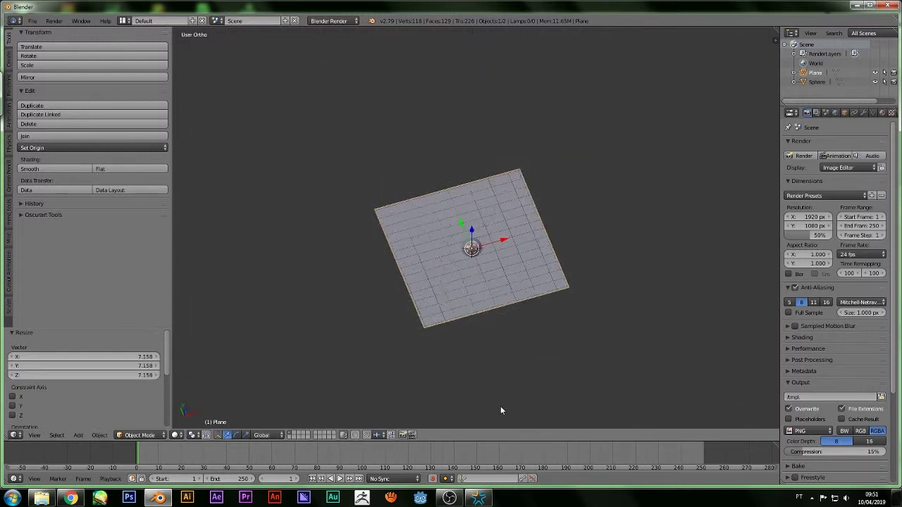
{"action": "key", "text": "s"}
{"action": "left_click", "coordinate": [317, 402]}
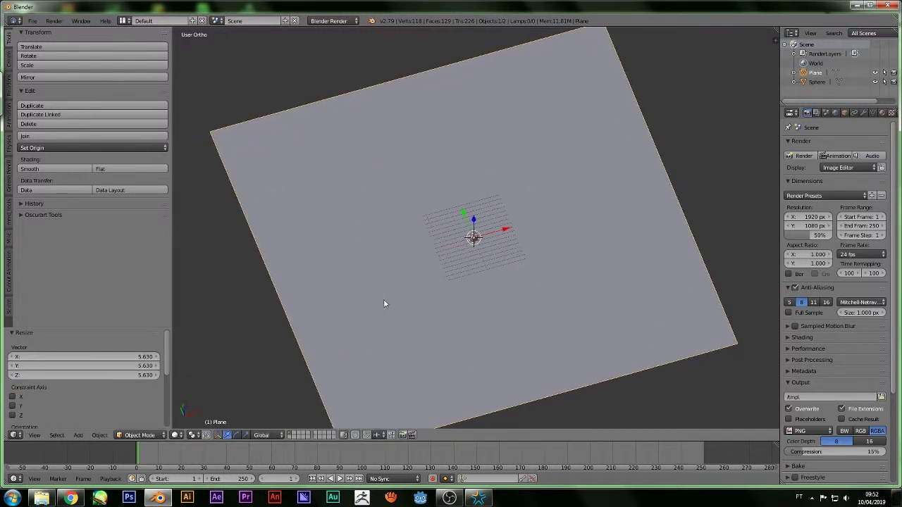
In front view, select the sphere and raise it about 5.626 units along Z.
{"action": "key", "text": "KP_1"}
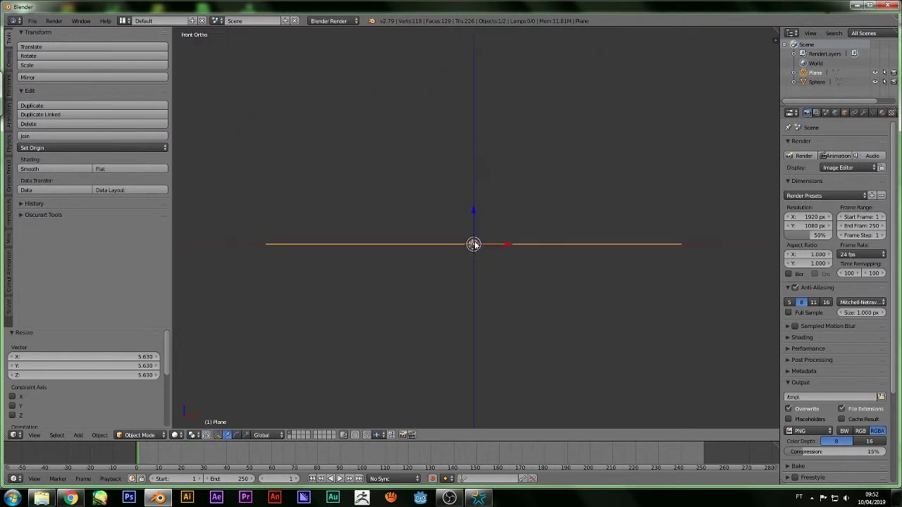
{"action": "scroll", "coordinate": [479, 245], "scroll_direction": "up", "scroll_amount": 1}
{"action": "scroll", "coordinate": [483, 244], "scroll_direction": "up", "scroll_amount": 2}
{"action": "scroll", "coordinate": [476, 274], "scroll_direction": "up", "scroll_amount": 1}
{"action": "middle_click_drag", "start_coordinate": [469, 268], "coordinate": [506, 287], "text": "shift"}
{"action": "right_click", "coordinate": [507, 283]}
{"action": "left_click_drag", "start_coordinate": [507, 261], "coordinate": [510, 201]}
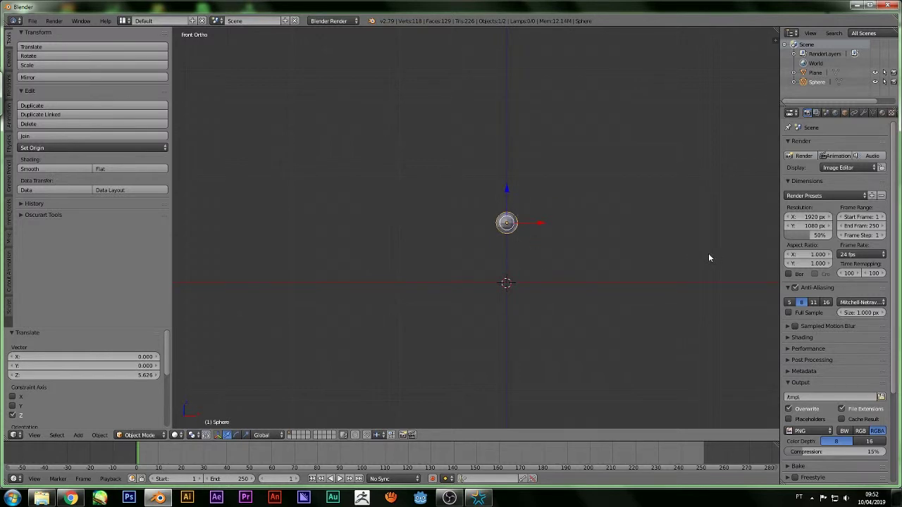
In the properties panel, create new grease pencil data, adding the GPencil layer.
{"action": "key", "text": "n"}
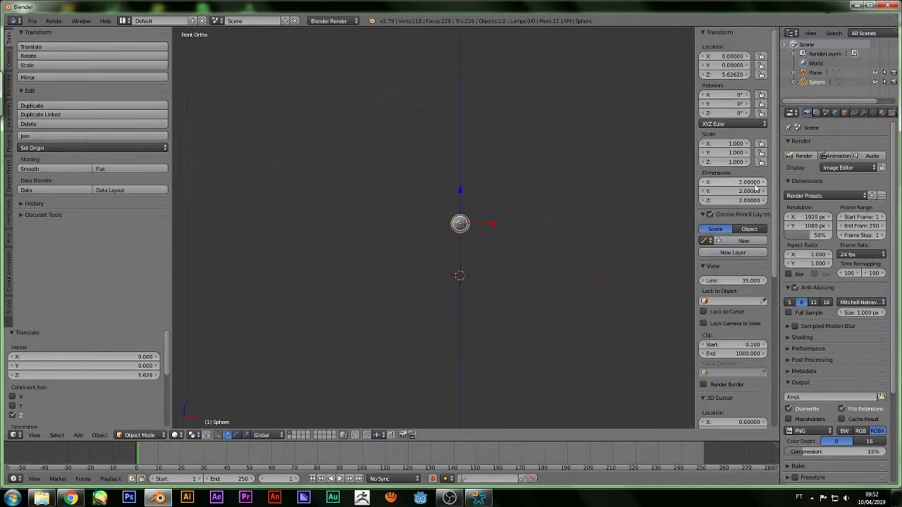
{"action": "scroll", "coordinate": [720, 327], "scroll_direction": "down", "scroll_amount": 2}
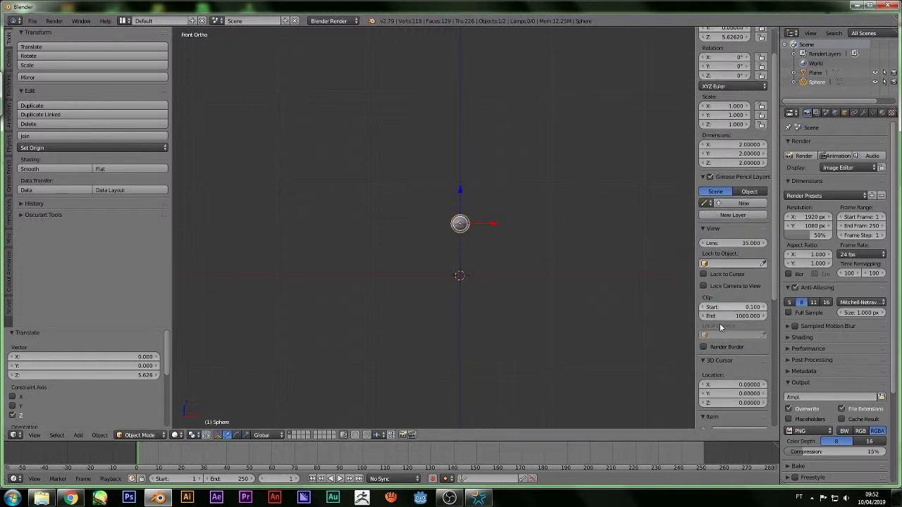
{"action": "scroll", "coordinate": [720, 327], "scroll_direction": "down", "scroll_amount": 1}
{"action": "scroll", "coordinate": [720, 331], "scroll_direction": "down", "scroll_amount": 2}
{"action": "scroll", "coordinate": [719, 338], "scroll_direction": "down", "scroll_amount": 2}
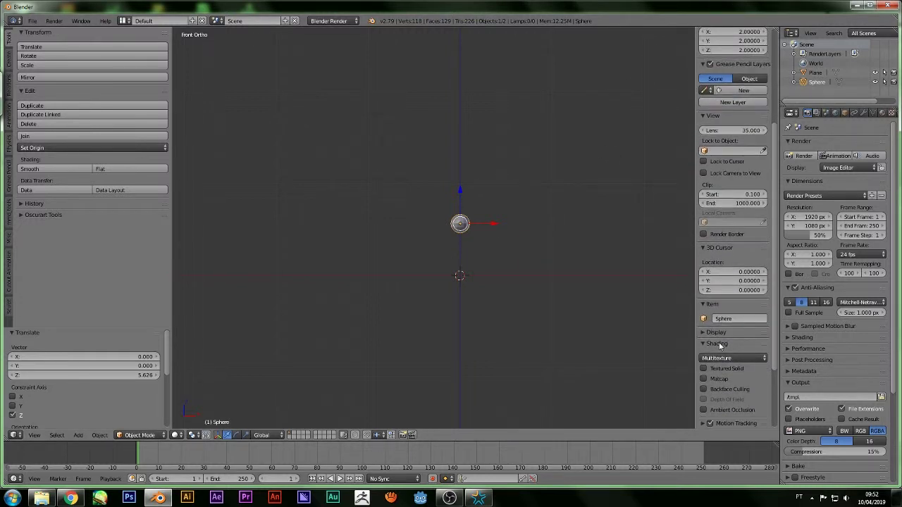
{"action": "scroll", "coordinate": [719, 344], "scroll_direction": "down", "scroll_amount": 2}
{"action": "scroll", "coordinate": [725, 359], "scroll_direction": "up", "scroll_amount": 3}
{"action": "scroll", "coordinate": [725, 360], "scroll_direction": "up", "scroll_amount": 4}
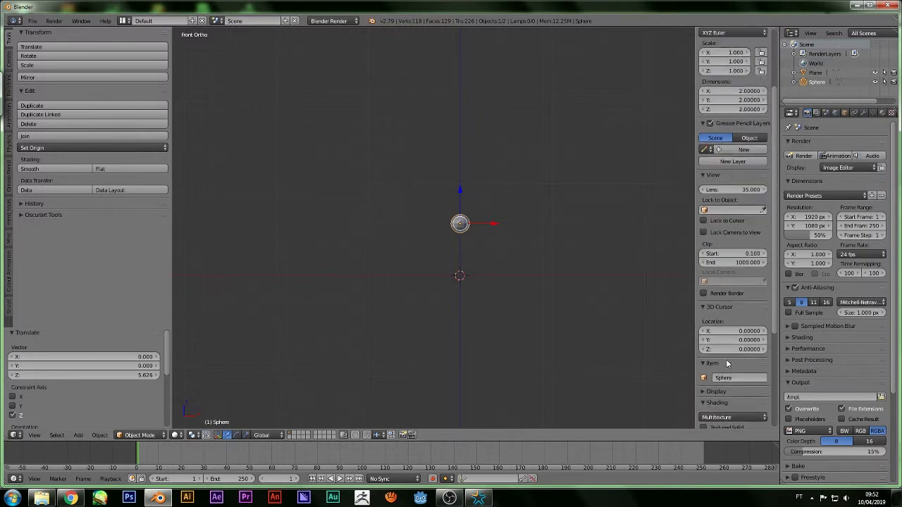
{"action": "scroll", "coordinate": [738, 228], "scroll_direction": "up", "scroll_amount": 3}
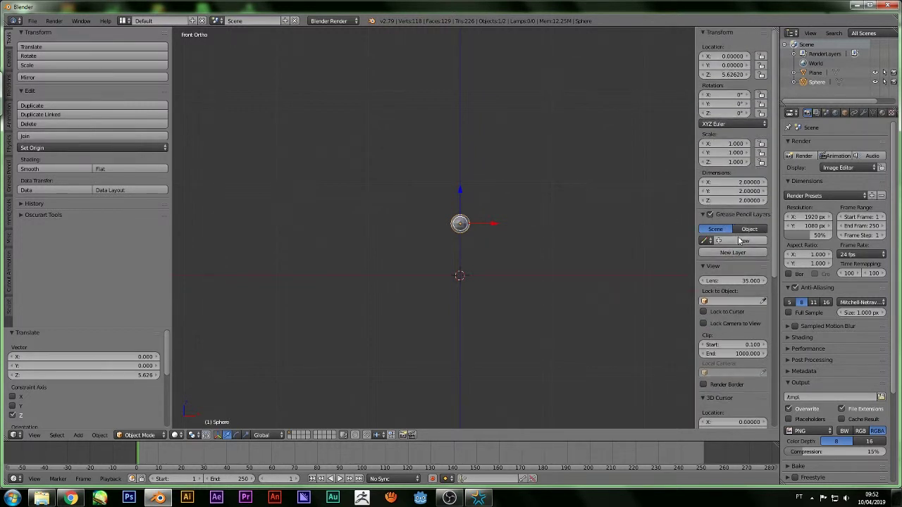
{"action": "left_click", "coordinate": [741, 241]}
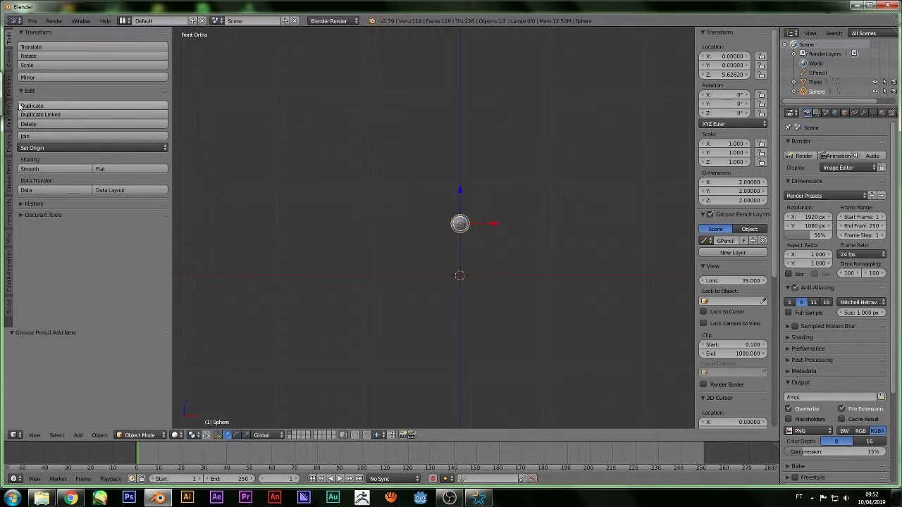
Show the Grease Pencil drawing tools in the tool shelf.
{"action": "left_click", "coordinate": [7, 185]}
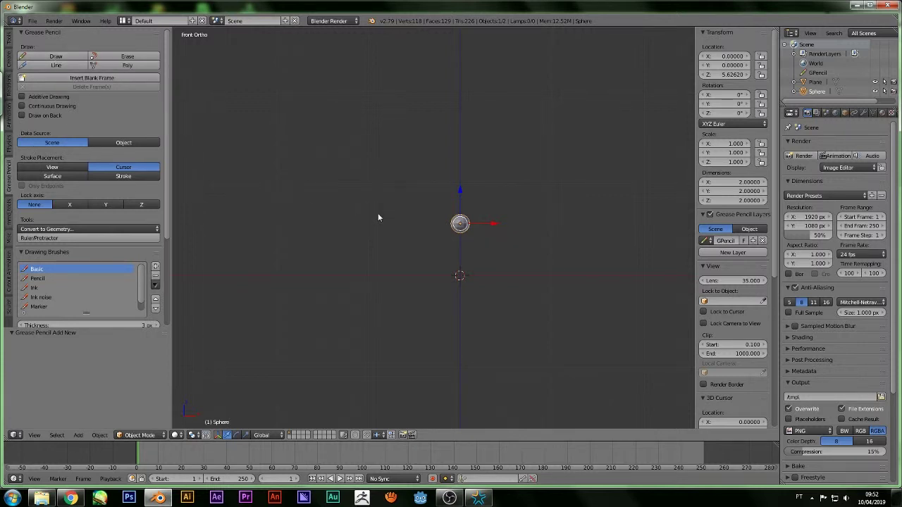
{"action": "scroll", "coordinate": [378, 215], "scroll_direction": "up", "scroll_amount": 1}
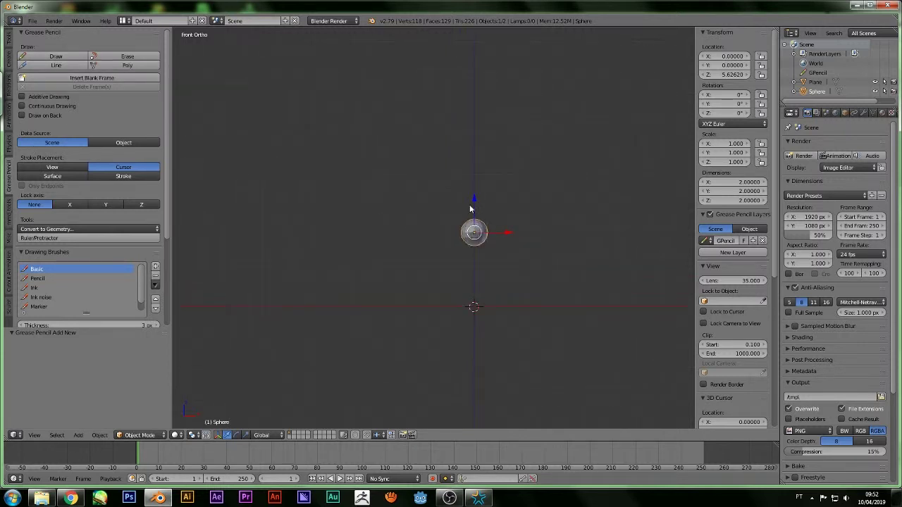
{"action": "scroll", "coordinate": [459, 215], "scroll_direction": "down", "scroll_amount": 1}
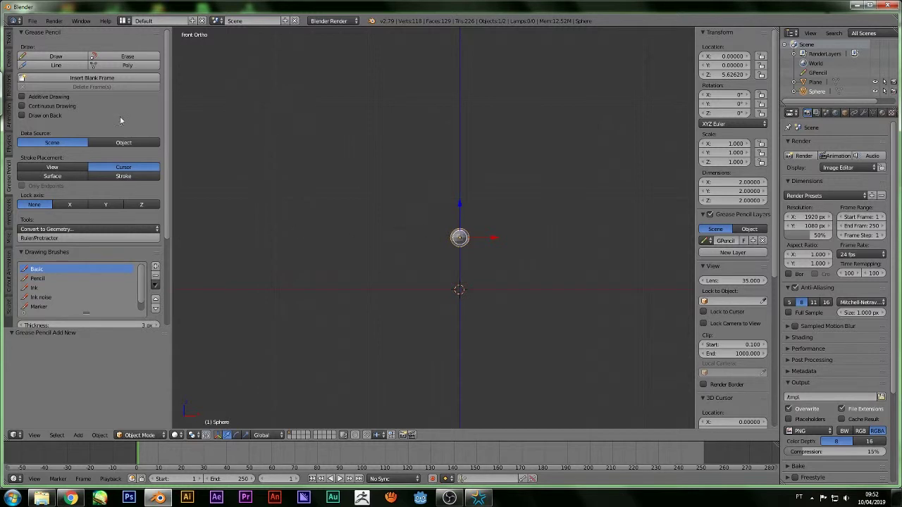
Draw a freehand grease pencil bounce path with arcs shrinking from left to right.
{"action": "left_click", "coordinate": [49, 57]}
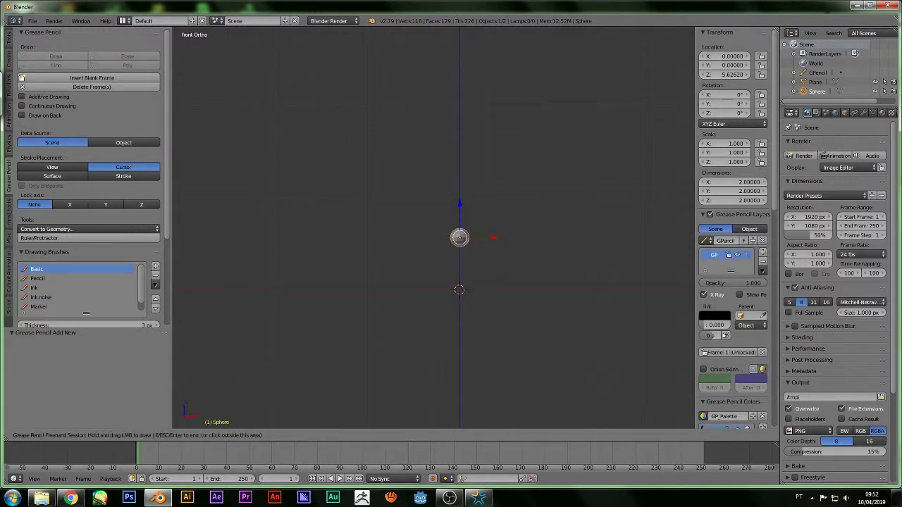
{"action": "mouse_move", "coordinate": [286, 147]}
{"action": "left_mouse_down"}
{"action": "mouse_move", "coordinate": [308, 128]}
{"action": "mouse_move", "coordinate": [356, 221]}
{"action": "mouse_move", "coordinate": [348, 281]}
{"action": "mouse_move", "coordinate": [381, 217]}
{"action": "left_mouse_up"}
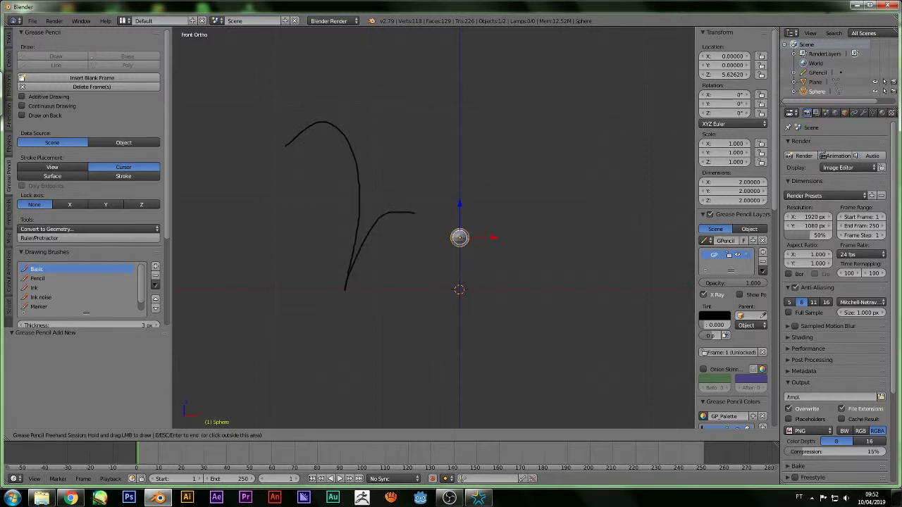
{"action": "mouse_move", "coordinate": [432, 286]}
{"action": "left_mouse_down"}
{"action": "mouse_move", "coordinate": [472, 250]}
{"action": "mouse_move", "coordinate": [537, 270]}
{"action": "left_mouse_up"}
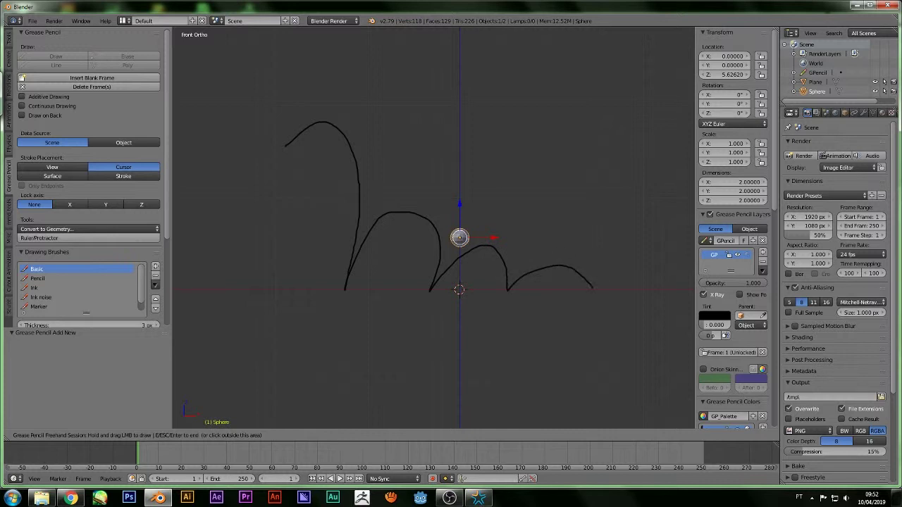
{"action": "key", "text": "Escape"}
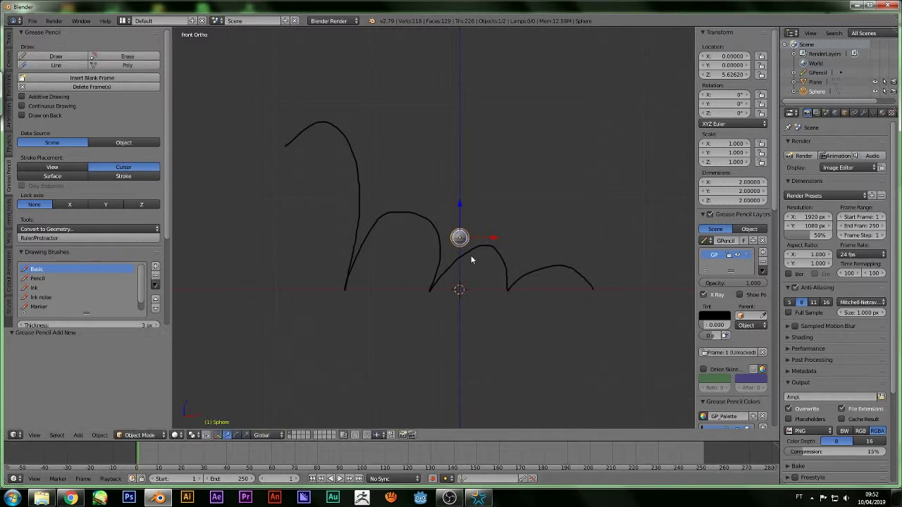
{"action": "scroll", "coordinate": [285, 346], "scroll_direction": "up", "scroll_amount": 3}
{"action": "scroll", "coordinate": [301, 344], "scroll_direction": "down", "scroll_amount": 5}
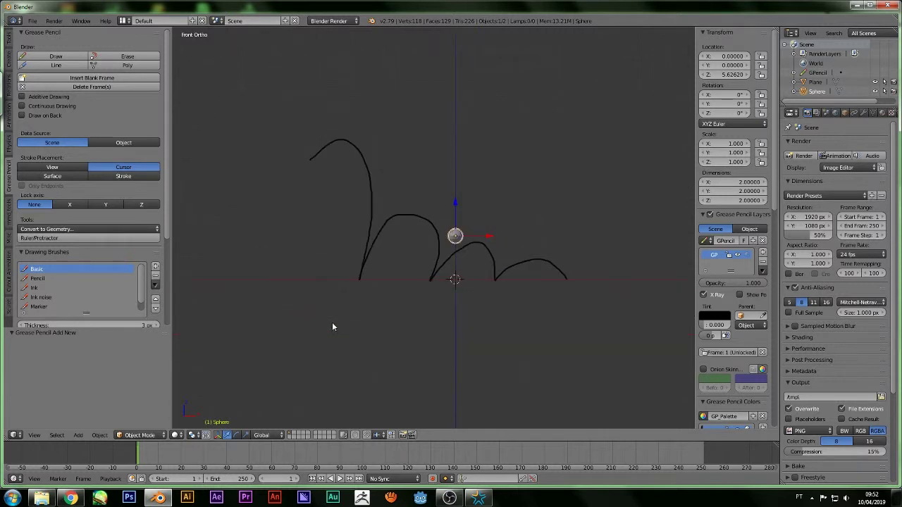
{"action": "scroll", "coordinate": [337, 325], "scroll_direction": "down", "scroll_amount": 1}
{"action": "scroll", "coordinate": [395, 313], "scroll_direction": "up", "scroll_amount": 2}
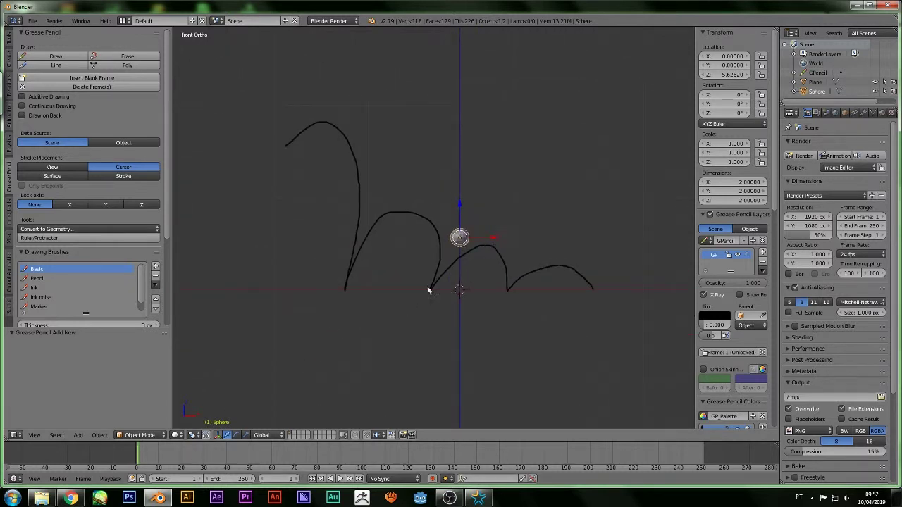
Turn on auto keying and choose the Available keying set.
{"action": "left_click", "coordinate": [432, 479]}
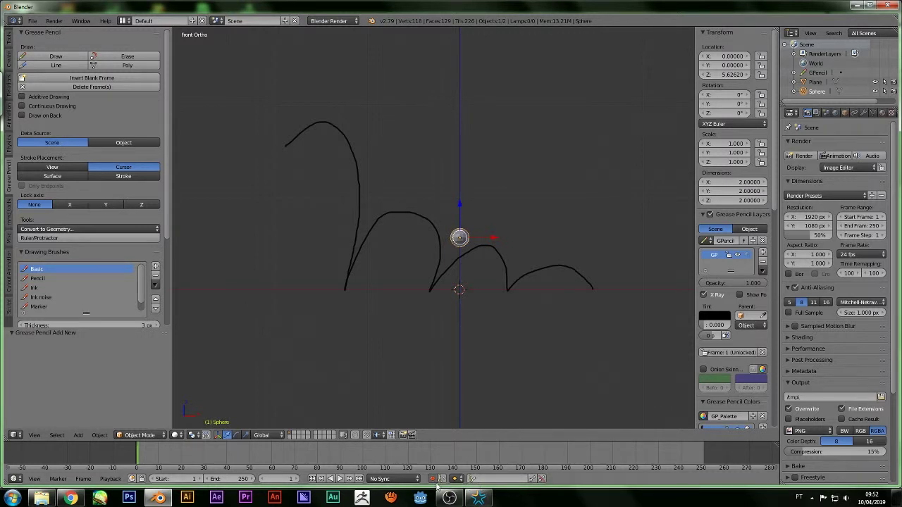
{"action": "key", "text": "i"}
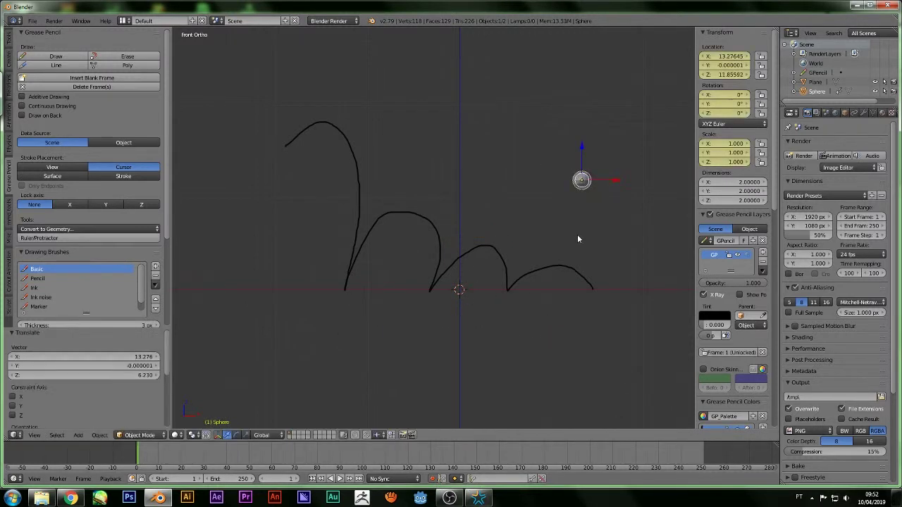
{"action": "key", "text": "ctrl+z"}
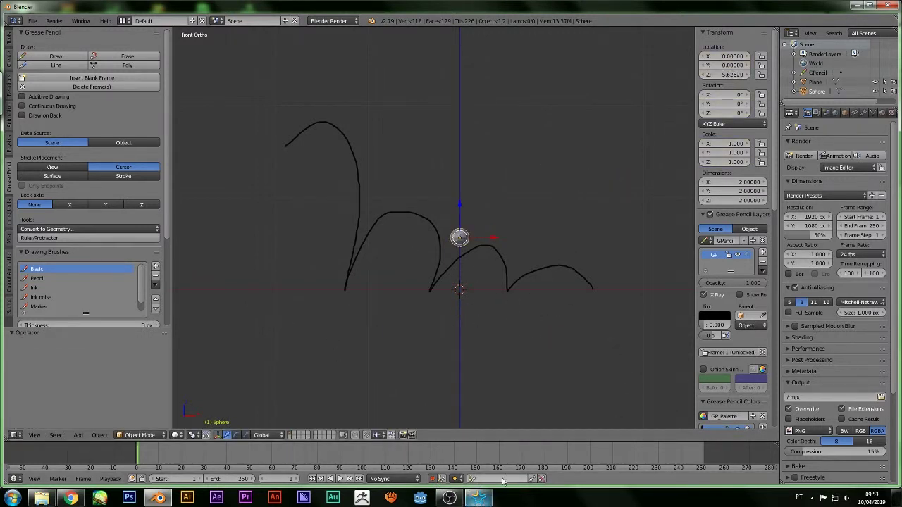
{"action": "key", "text": "i"}
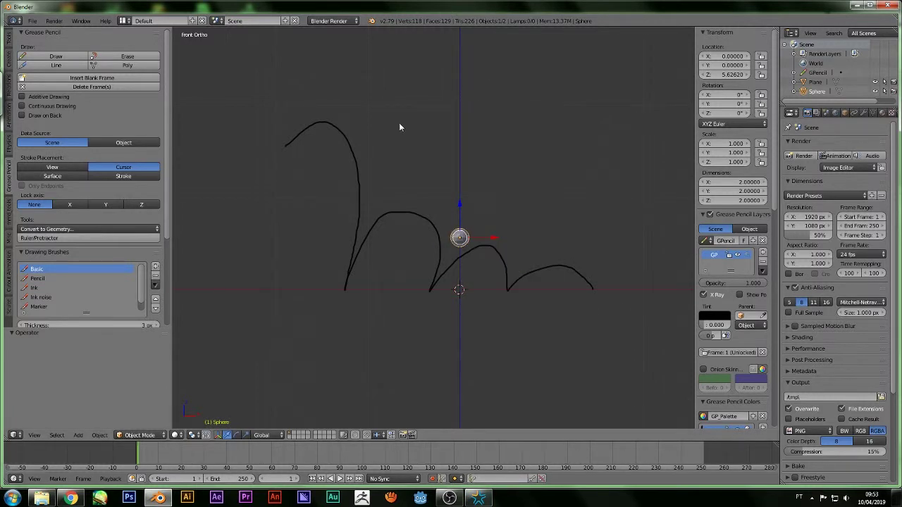
{"action": "left_click", "coordinate": [498, 479]}
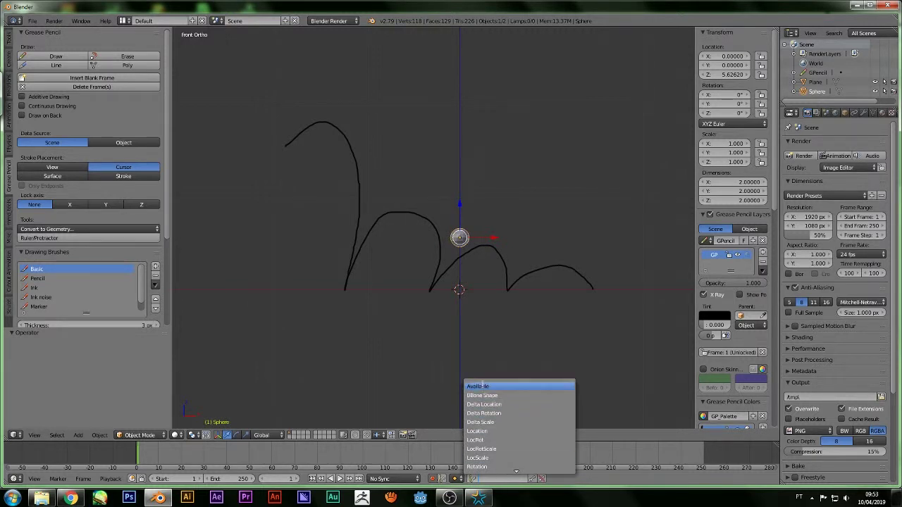
{"action": "left_click", "coordinate": [486, 385]}
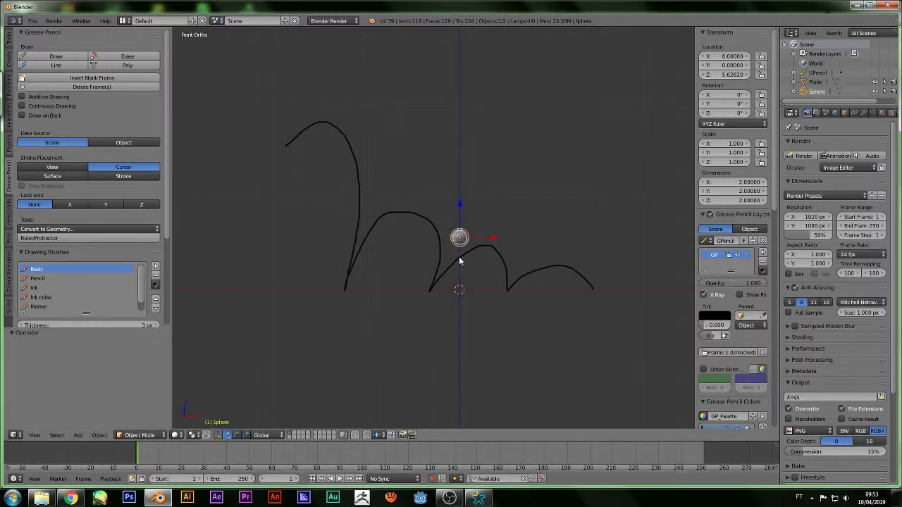
Set the animation end frame to 50 and scrub back to frame 1.
{"action": "left_click", "coordinate": [229, 479]}
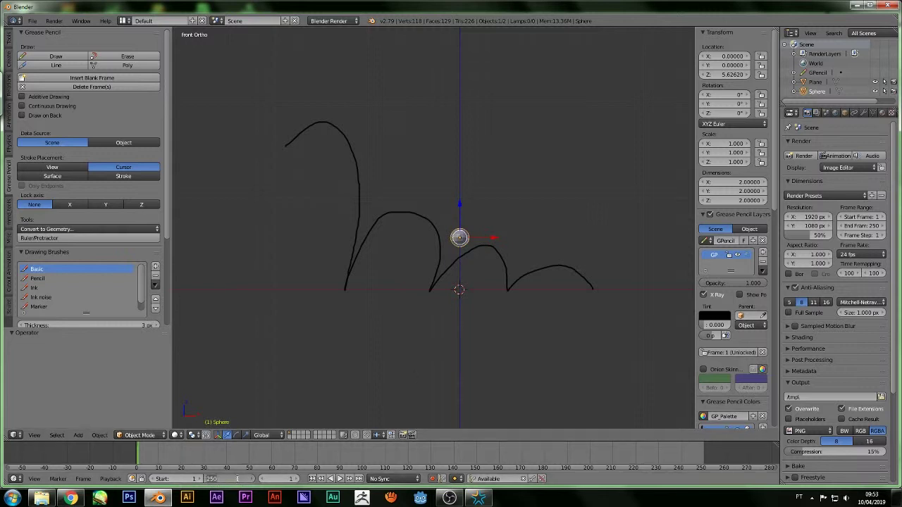
{"action": "type", "text": "5"}
{"action": "key", "text": "Return"}
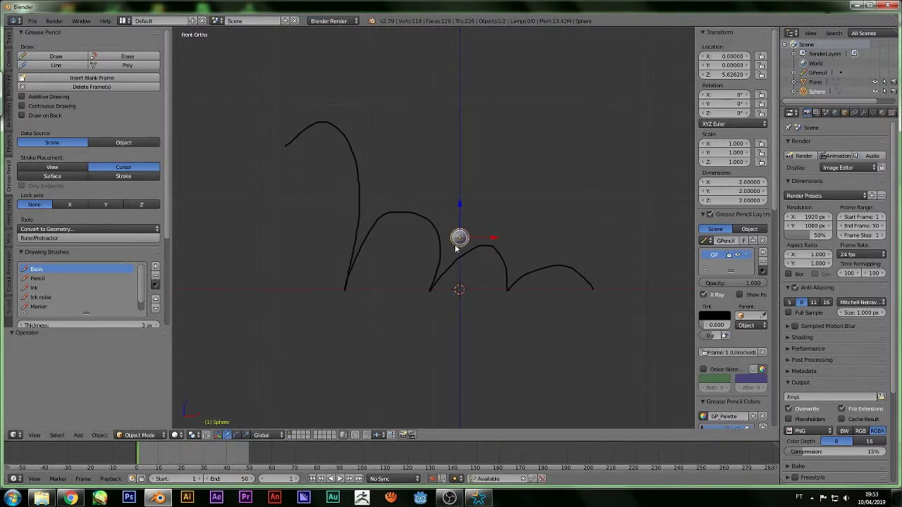
{"action": "scroll", "coordinate": [387, 286], "scroll_direction": "up", "scroll_amount": 3}
{"action": "scroll", "coordinate": [190, 453], "scroll_direction": "up", "scroll_amount": 2}
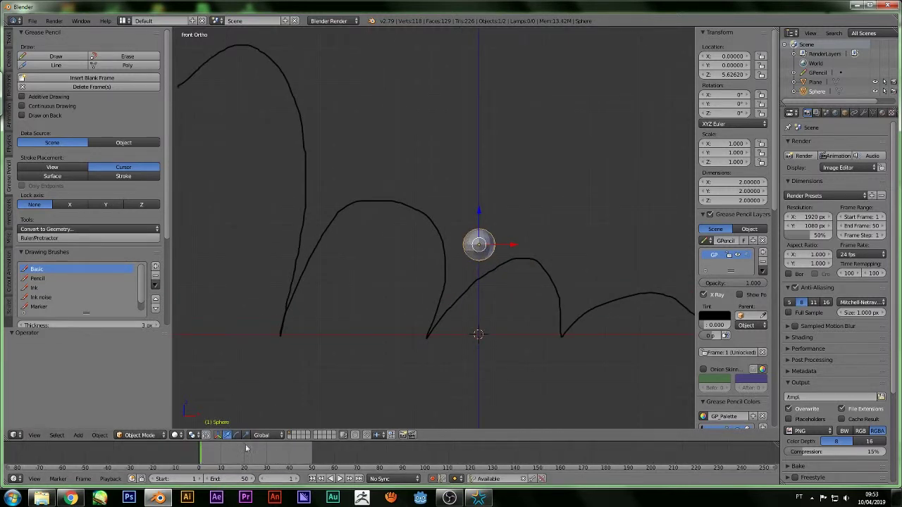
{"action": "scroll", "coordinate": [191, 453], "scroll_direction": "up", "scroll_amount": 1}
{"action": "scroll", "coordinate": [190, 453], "scroll_direction": "up", "scroll_amount": 2}
{"action": "scroll", "coordinate": [225, 458], "scroll_direction": "up", "scroll_amount": 1}
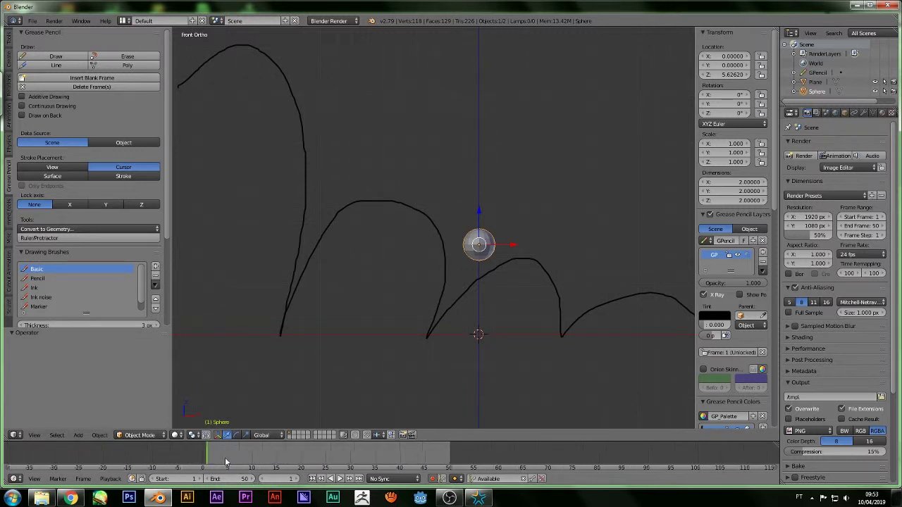
{"action": "left_click_drag", "start_coordinate": [215, 461], "coordinate": [202, 462]}
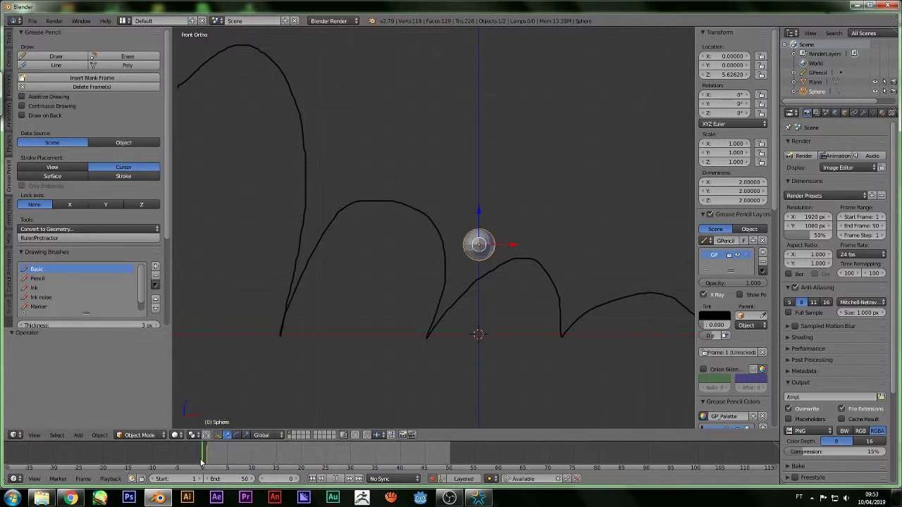
{"action": "left_click_drag", "start_coordinate": [202, 462], "coordinate": [206, 462]}
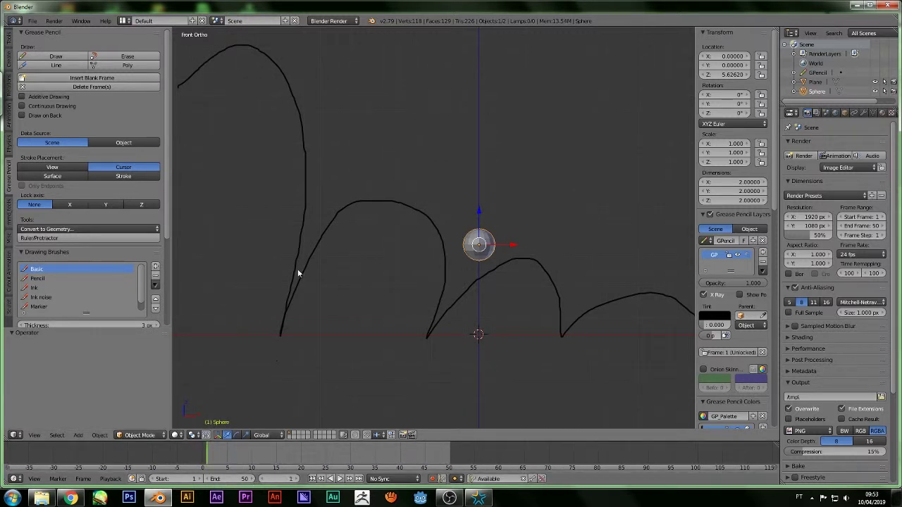
{"action": "scroll", "coordinate": [479, 172], "scroll_direction": "down", "scroll_amount": 2}
Place the sphere atop the first arc at frame 1 and on the ground at frame 17.
{"action": "key", "text": "g"}
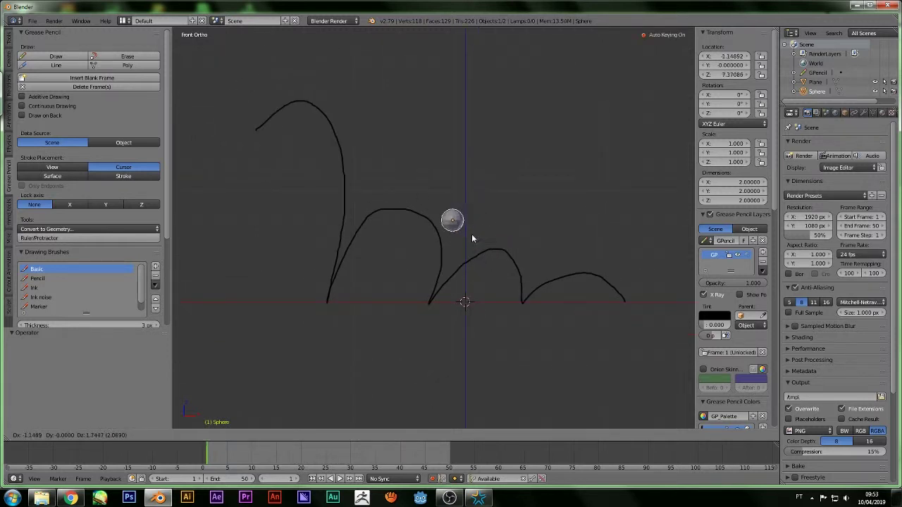
{"action": "left_click", "coordinate": [319, 118]}
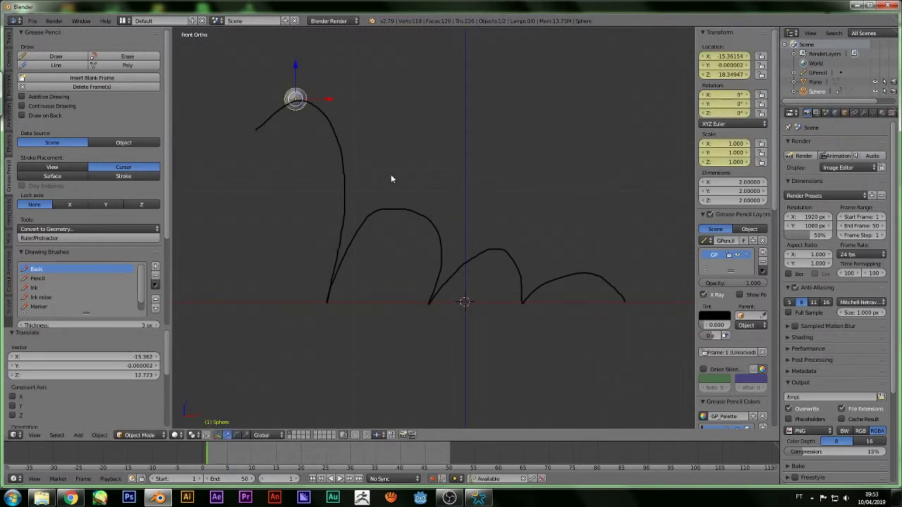
{"action": "scroll", "coordinate": [387, 187], "scroll_direction": "up", "scroll_amount": 1}
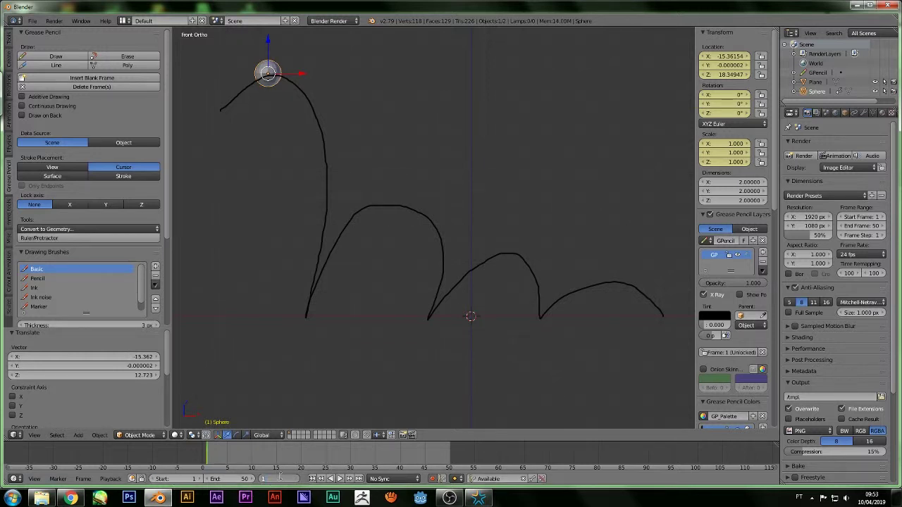
{"action": "left_click_drag", "start_coordinate": [279, 477], "coordinate": [282, 480]}
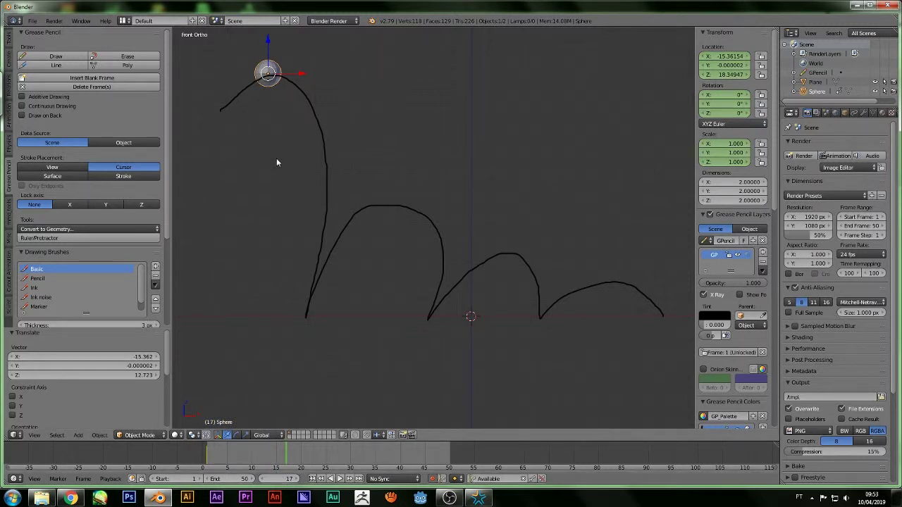
{"action": "key", "text": "g"}
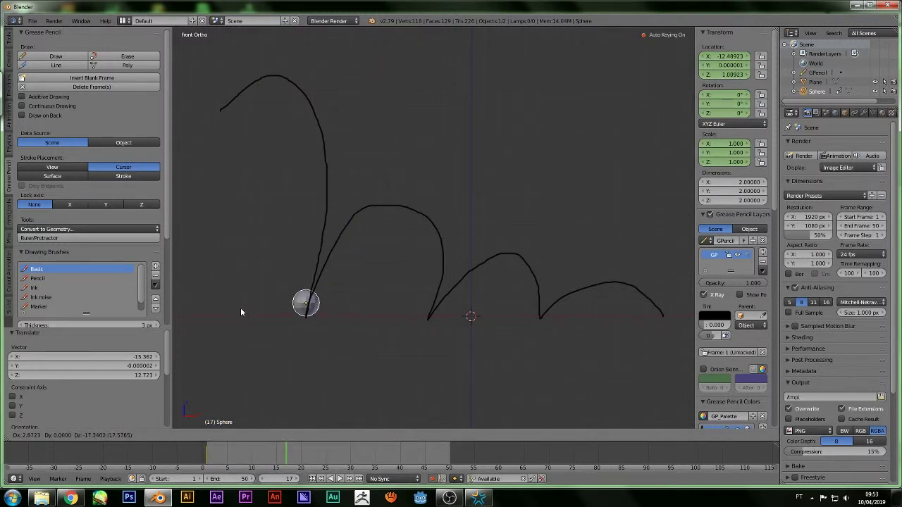
{"action": "left_click", "coordinate": [240, 307]}
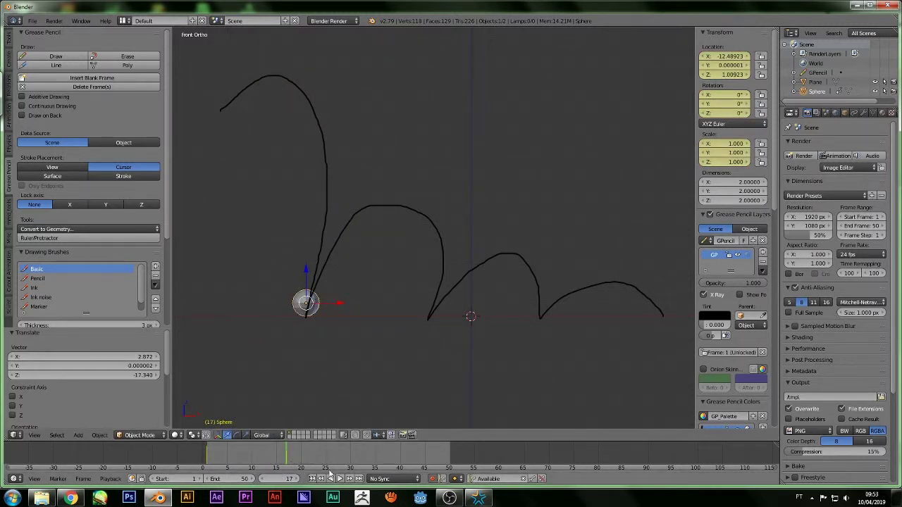
Key the sphere at the second arc's peak on frame 22 and landing on frame 30.
{"action": "left_click", "coordinate": [285, 481]}
{"action": "type", "text": "22"}
{"action": "key", "text": "Return"}
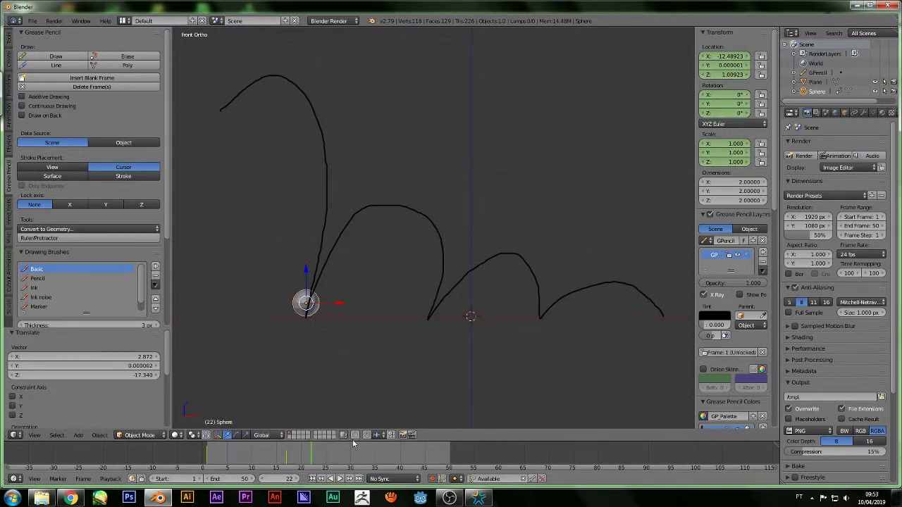
{"action": "key", "text": "g"}
{"action": "left_click", "coordinate": [476, 246]}
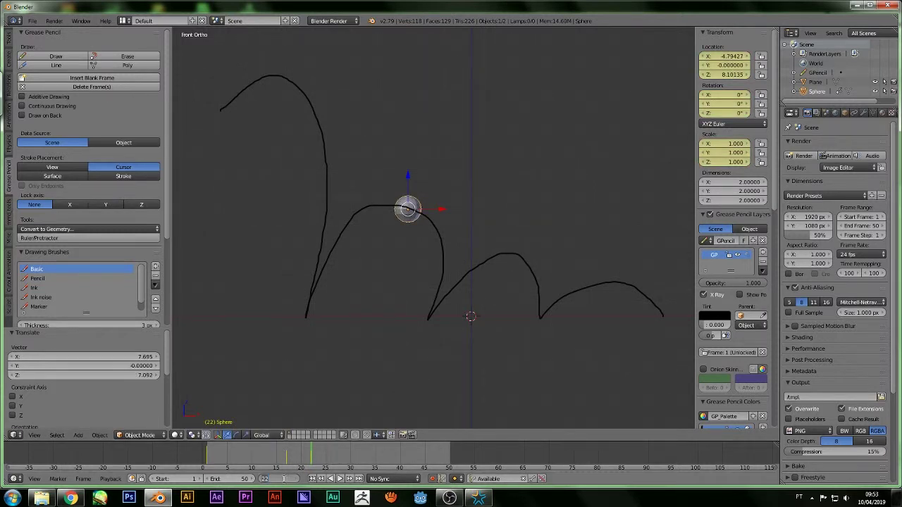
{"action": "type", "text": "30"}
{"action": "key", "text": "Return"}
{"action": "key", "text": "g"}
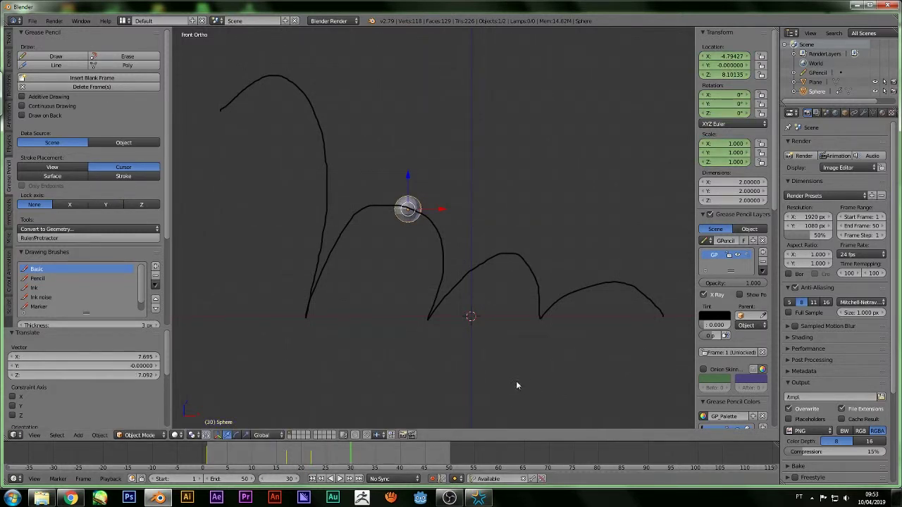
{"action": "left_click", "coordinate": [520, 74]}
At frame 35, move the sphere up and along X onto the path.
{"action": "middle_click_drag", "start_coordinate": [497, 193], "coordinate": [497, 198]}
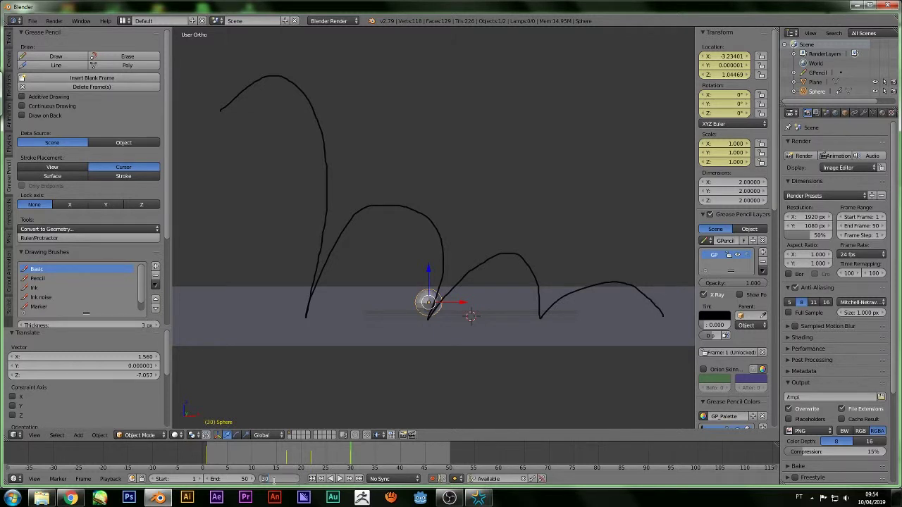
{"action": "left_click_drag", "start_coordinate": [273, 479], "coordinate": [296, 479]}
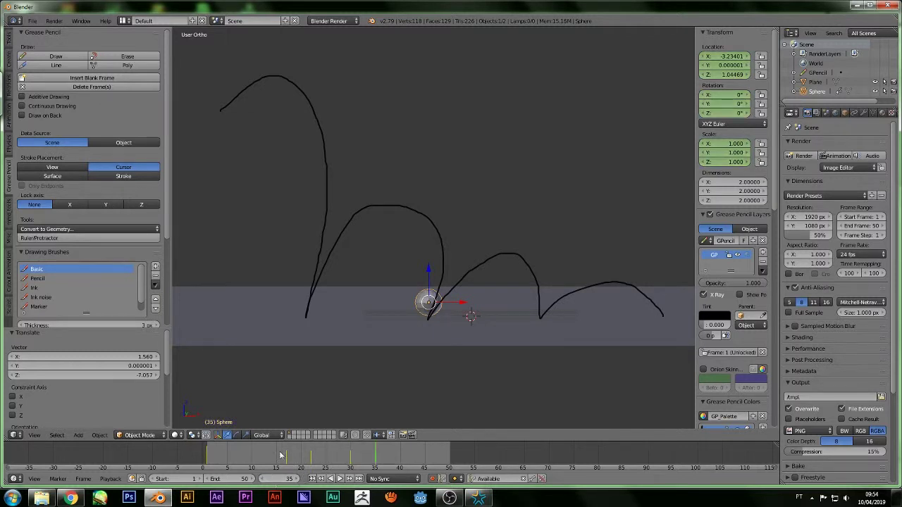
{"action": "key", "text": "g"}
{"action": "key", "text": "x"}
{"action": "key", "text": "z"}
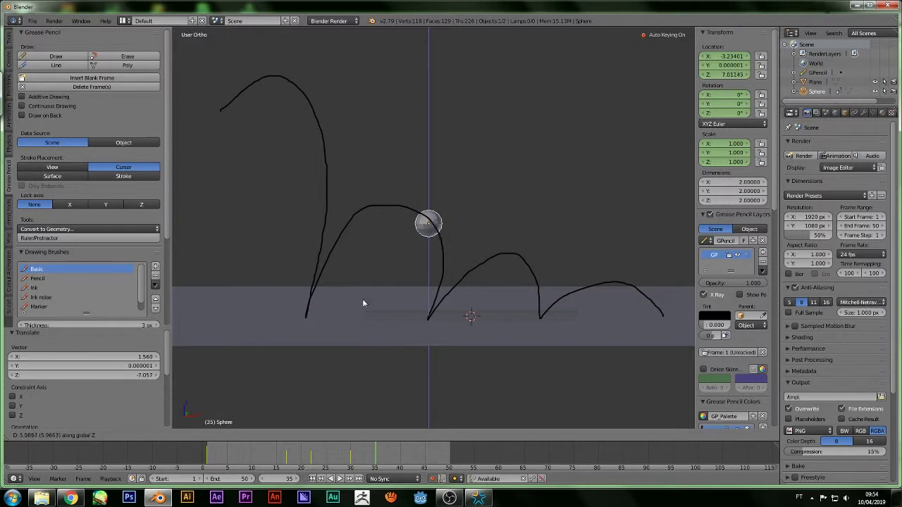
{"action": "left_click", "coordinate": [363, 317]}
{"action": "key", "text": "g"}
{"action": "key", "text": "x"}
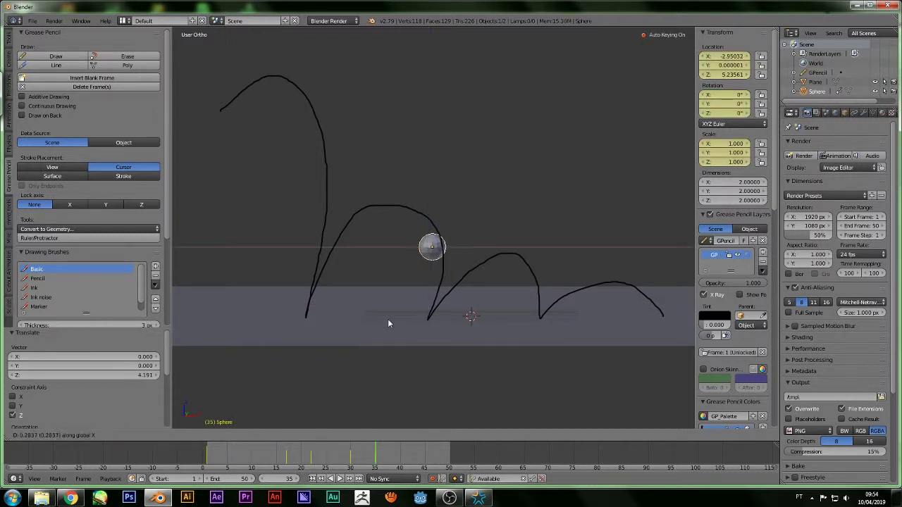
{"action": "left_click", "coordinate": [443, 335]}
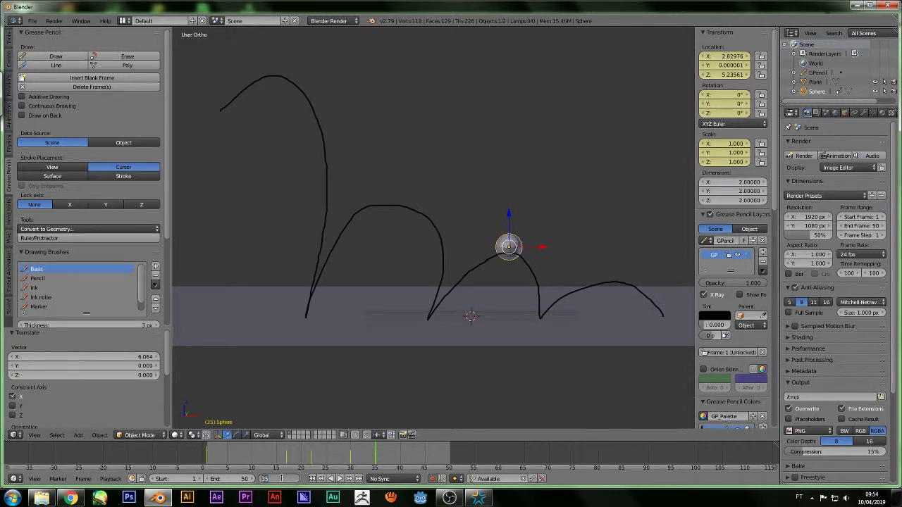
At frame 40, set the sphere down at the next dip on the path.
{"action": "left_click_drag", "start_coordinate": [281, 478], "coordinate": [285, 481]}
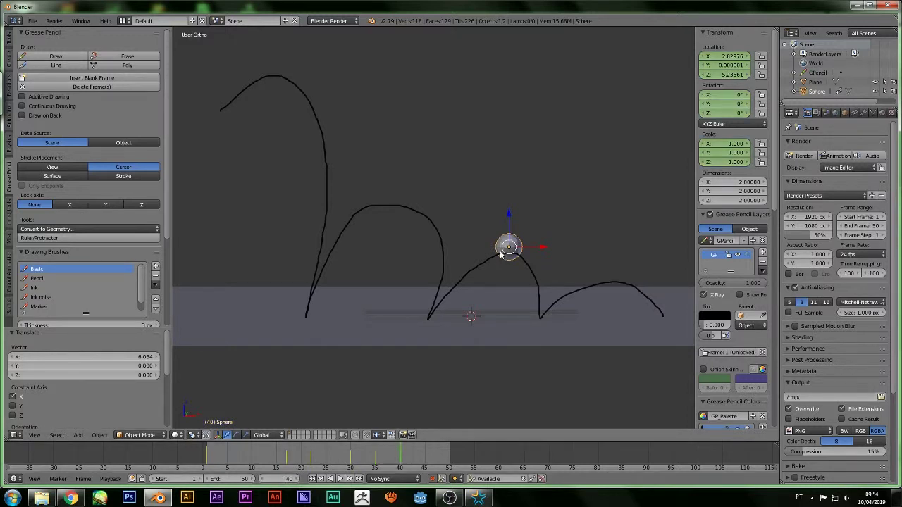
{"action": "key", "text": "g"}
{"action": "key", "text": "z"}
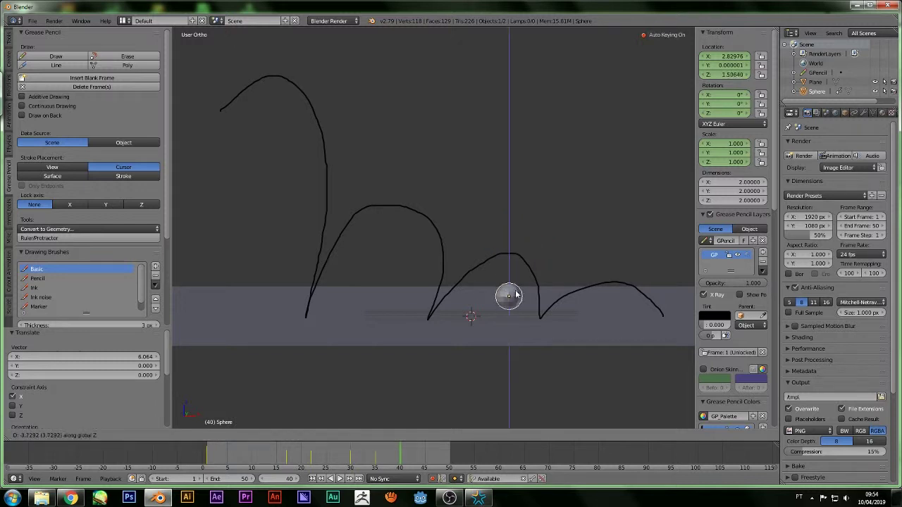
{"action": "left_click", "coordinate": [517, 305]}
{"action": "key", "text": "g"}
{"action": "key", "text": "x"}
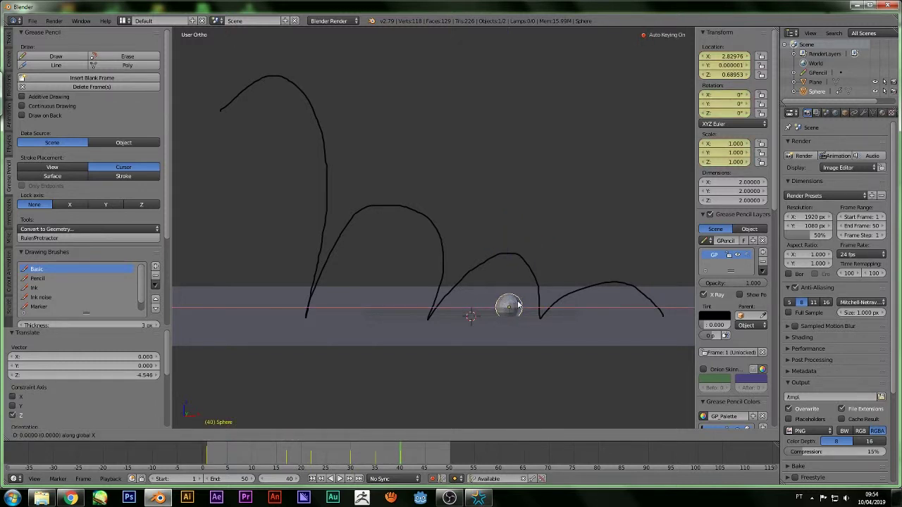
{"action": "left_click", "coordinate": [551, 304]}
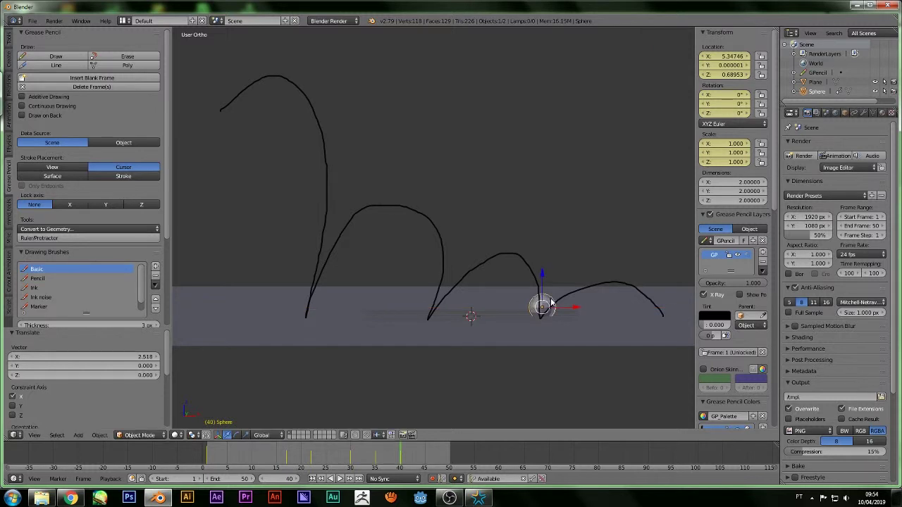
{"action": "key", "text": "g"}
{"action": "key", "text": "z"}
{"action": "left_click", "coordinate": [478, 408]}
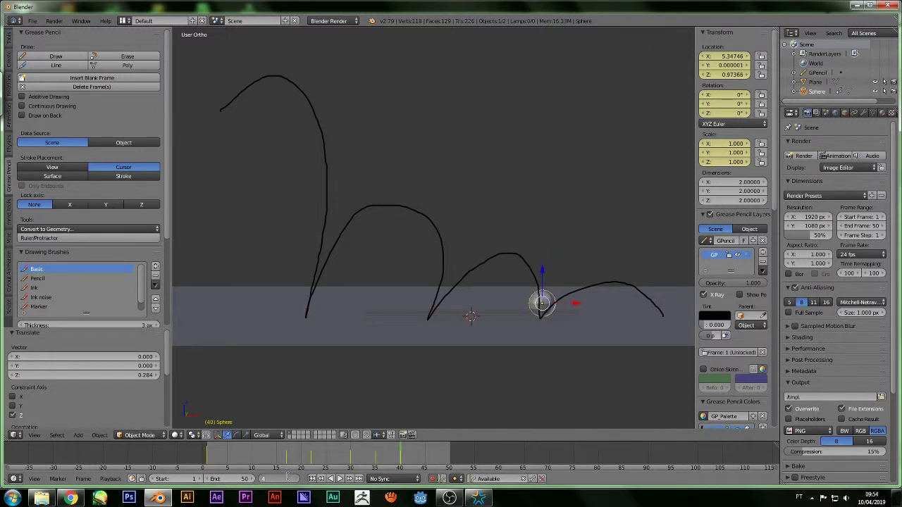
At frame 45, move the sphere along and up onto the last arc.
{"action": "left_click", "coordinate": [287, 478]}
{"action": "type", "text": "45"}
{"action": "key", "text": "Return"}
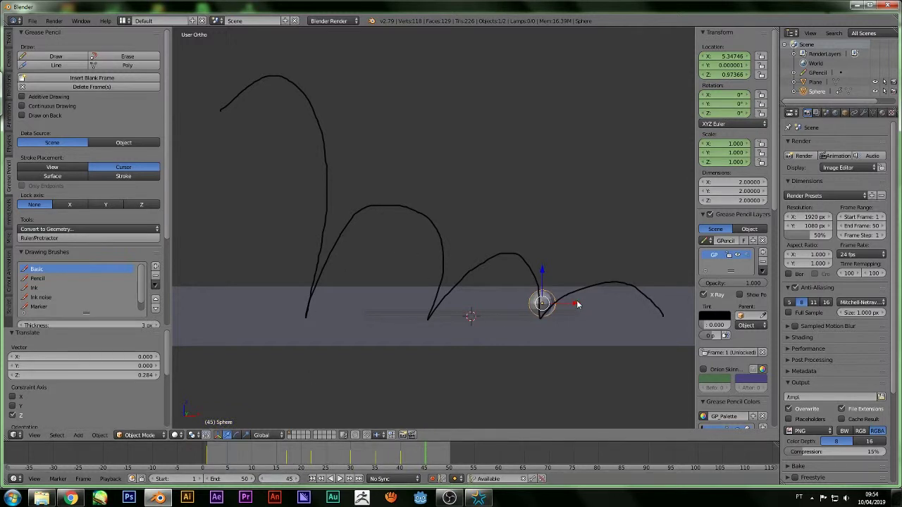
{"action": "key", "text": "g"}
{"action": "key", "text": "x"}
{"action": "left_click", "coordinate": [643, 307]}
{"action": "left_click_drag", "start_coordinate": [608, 271], "coordinate": [610, 254]}
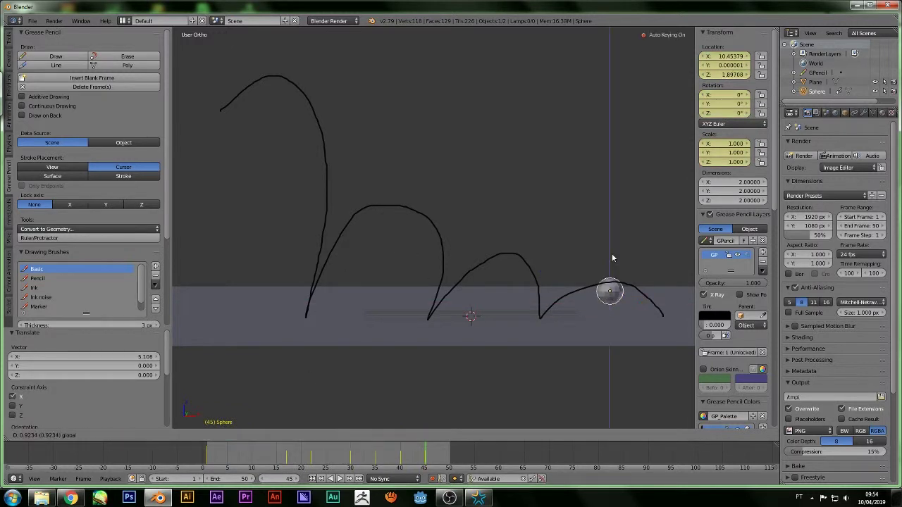
At frame 50, place the sphere at the path's end, then return to front view and frame 1.
{"action": "left_click", "coordinate": [281, 479]}
{"action": "type", "text": "0"}
{"action": "key", "text": "Return"}
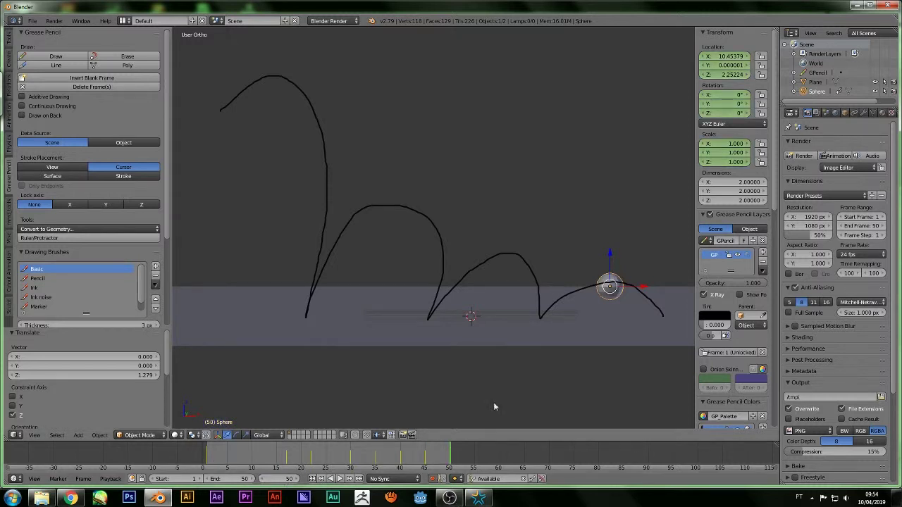
{"action": "mouse_move", "coordinate": [611, 259]}
{"action": "left_mouse_down"}
{"action": "mouse_move", "coordinate": [650, 310]}
{"action": "mouse_move", "coordinate": [686, 314]}
{"action": "left_mouse_up"}
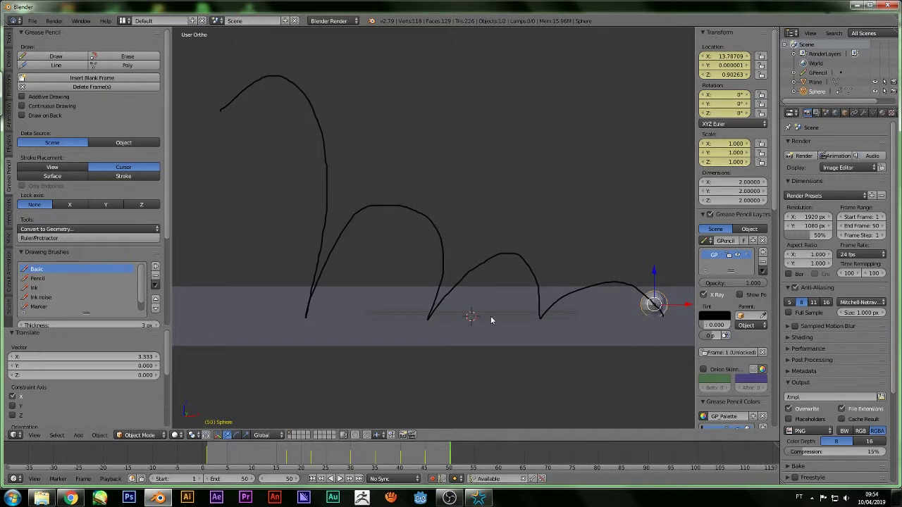
{"action": "key", "text": "KP_1"}
{"action": "key", "text": "shift+Left"}
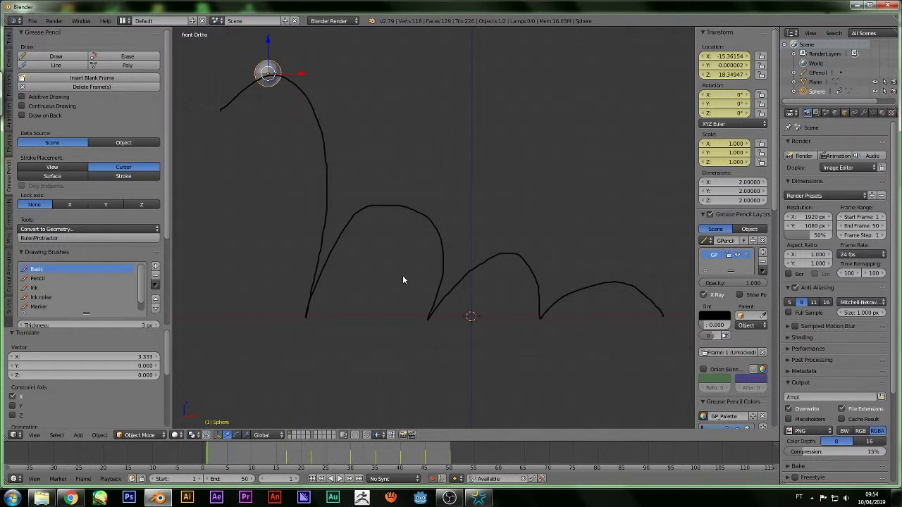
Play the bounce, then at frame 10 lift the sphere 10.284 units onto the first arc's peak.
{"action": "key", "text": "alt+a"}
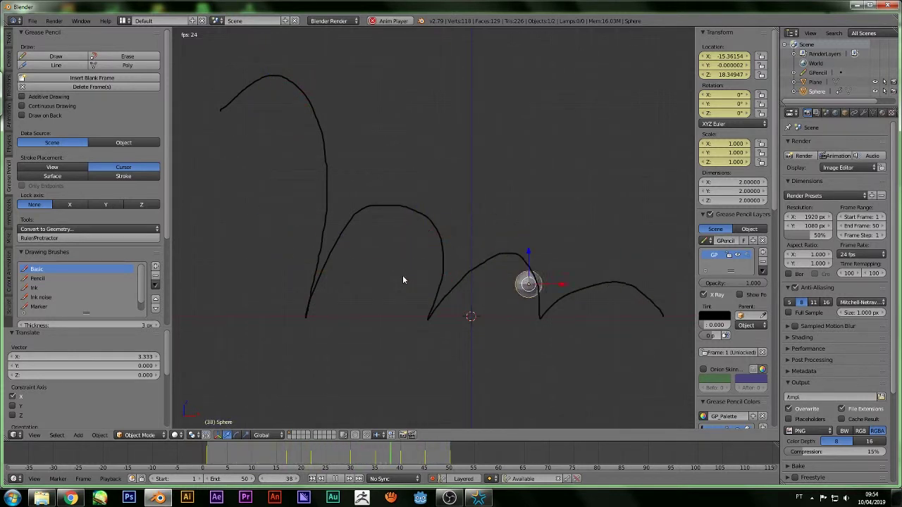
{"action": "key", "text": "alt+a"}
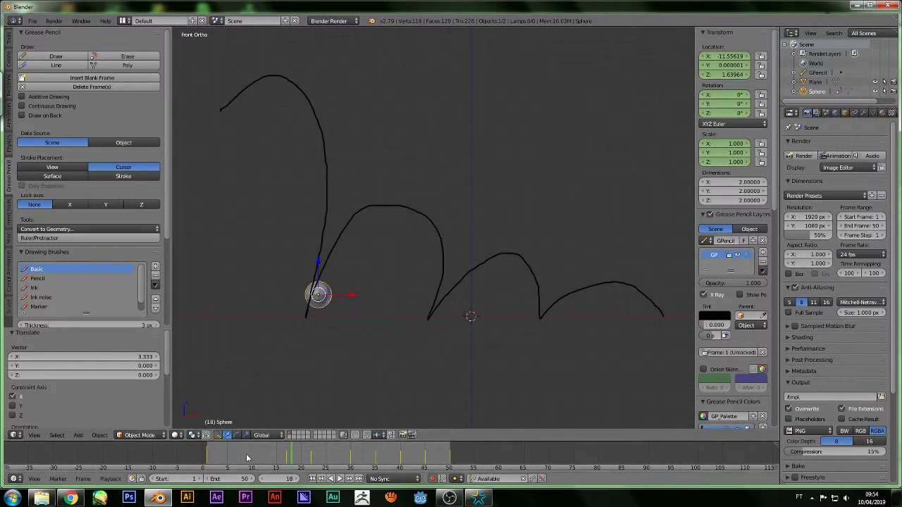
{"action": "left_click", "coordinate": [208, 459]}
{"action": "left_click_drag", "start_coordinate": [211, 459], "coordinate": [252, 459]}
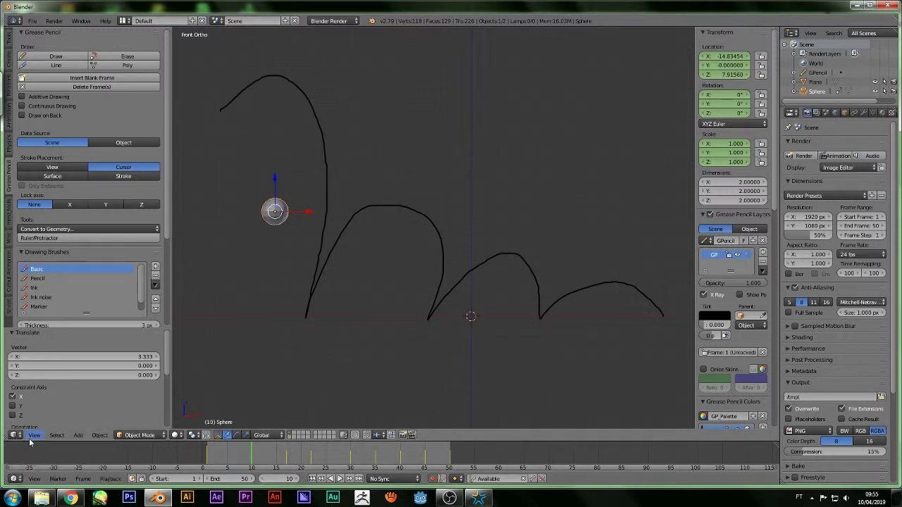
{"action": "left_click_drag", "start_coordinate": [275, 183], "coordinate": [307, 44]}
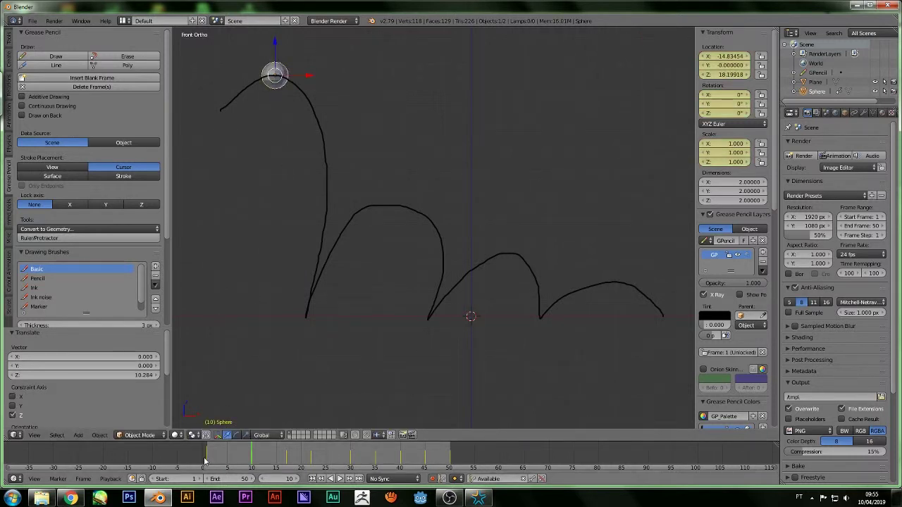
Scrub and replay the bounce to check the raised frame-10 key.
{"action": "mouse_move", "coordinate": [208, 458]}
{"action": "left_mouse_down"}
{"action": "mouse_move", "coordinate": [259, 456]}
{"action": "mouse_move", "coordinate": [237, 457]}
{"action": "left_mouse_up"}
{"action": "left_click", "coordinate": [341, 479]}
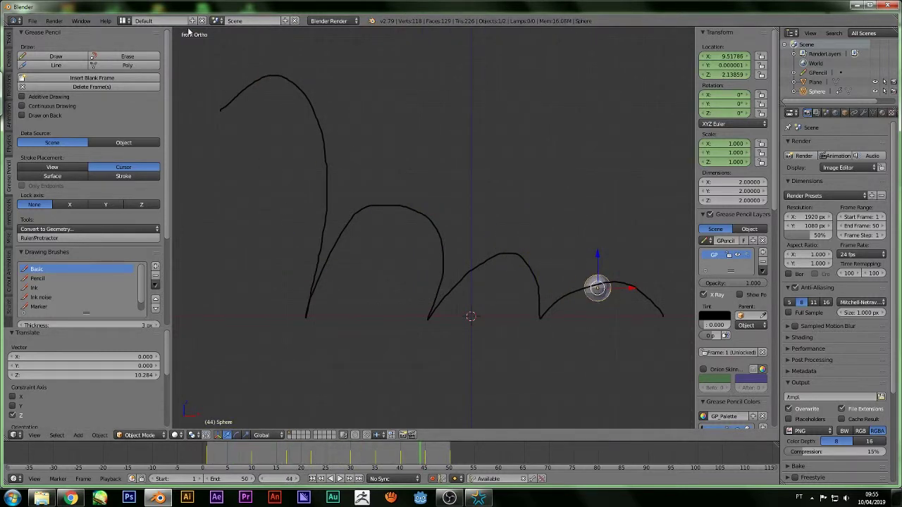
{"action": "left_click", "coordinate": [124, 20]}
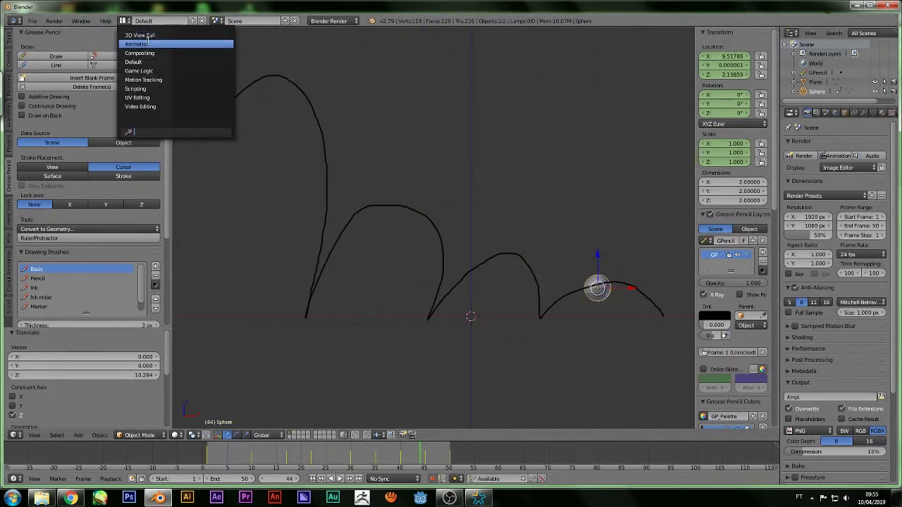
Switch to the Animation layout, widening the 3D viewport and enlarging the graph editor.
{"action": "left_click", "coordinate": [147, 44]}
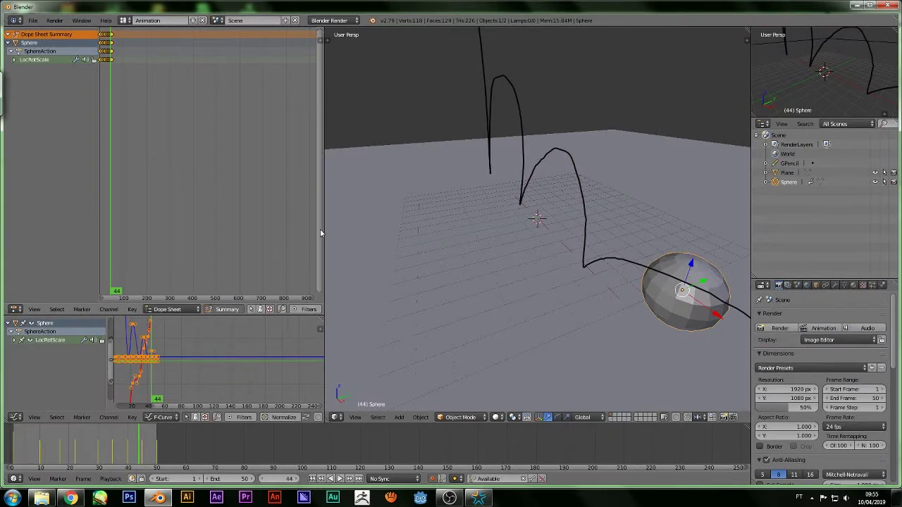
{"action": "left_click_drag", "start_coordinate": [323, 228], "coordinate": [275, 228]}
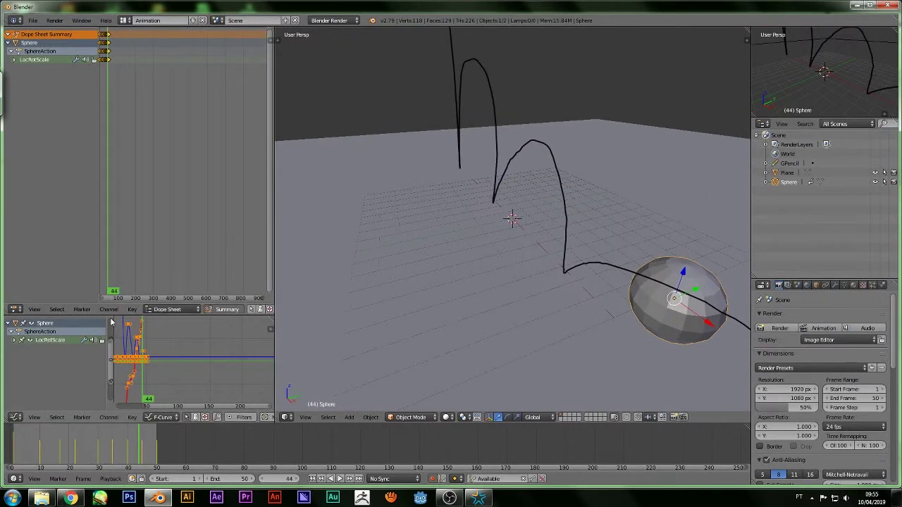
{"action": "left_click_drag", "start_coordinate": [115, 317], "coordinate": [116, 243]}
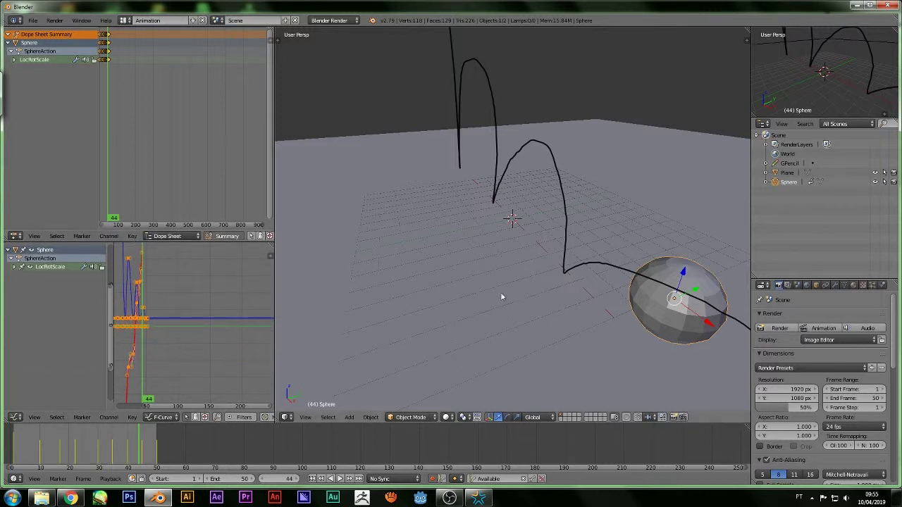
Show the front view, frame the keyframes in the dope sheet and return to frame 1.
{"action": "key", "text": "KP_1"}
{"action": "scroll", "coordinate": [606, 300], "scroll_direction": "down", "scroll_amount": 2}
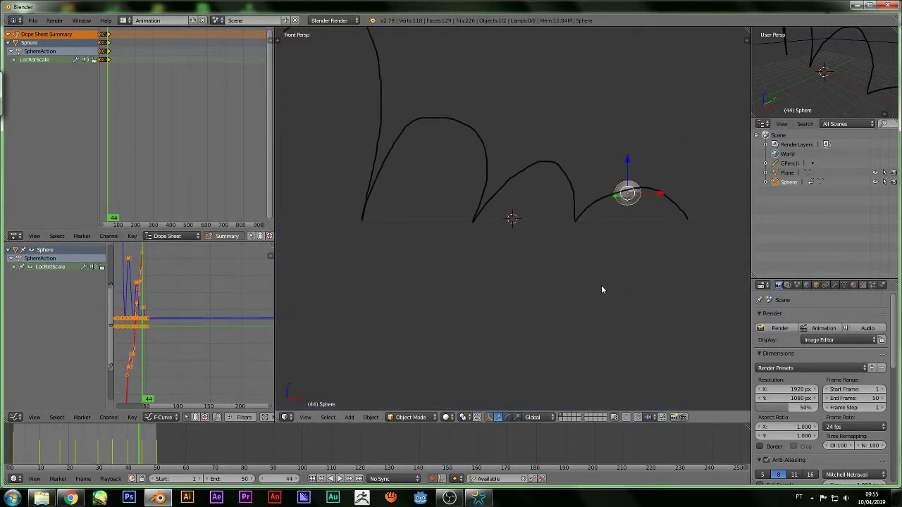
{"action": "scroll", "coordinate": [601, 285], "scroll_direction": "up", "scroll_amount": 1}
{"action": "scroll", "coordinate": [217, 143], "scroll_direction": "up", "scroll_amount": 3}
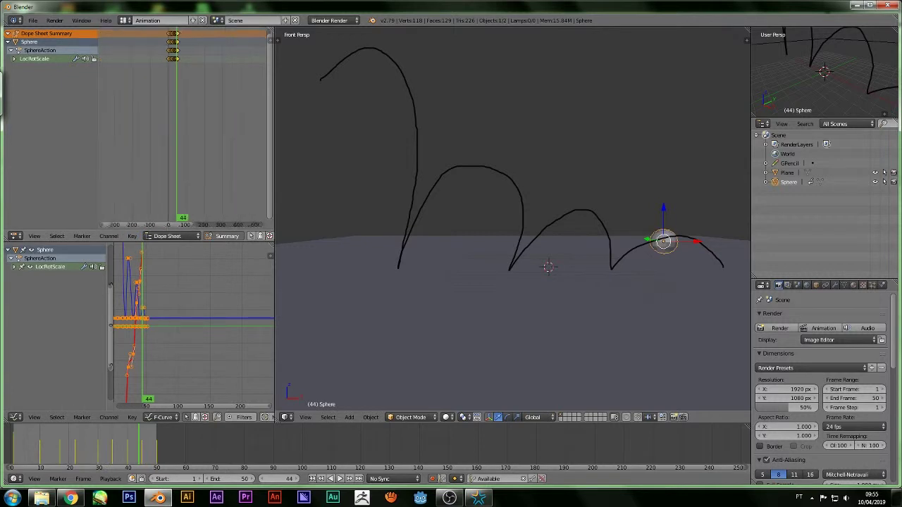
{"action": "scroll", "coordinate": [216, 143], "scroll_direction": "up", "scroll_amount": 1}
{"action": "scroll", "coordinate": [216, 140], "scroll_direction": "up", "scroll_amount": 2}
{"action": "scroll", "coordinate": [205, 144], "scroll_direction": "up", "scroll_amount": 1}
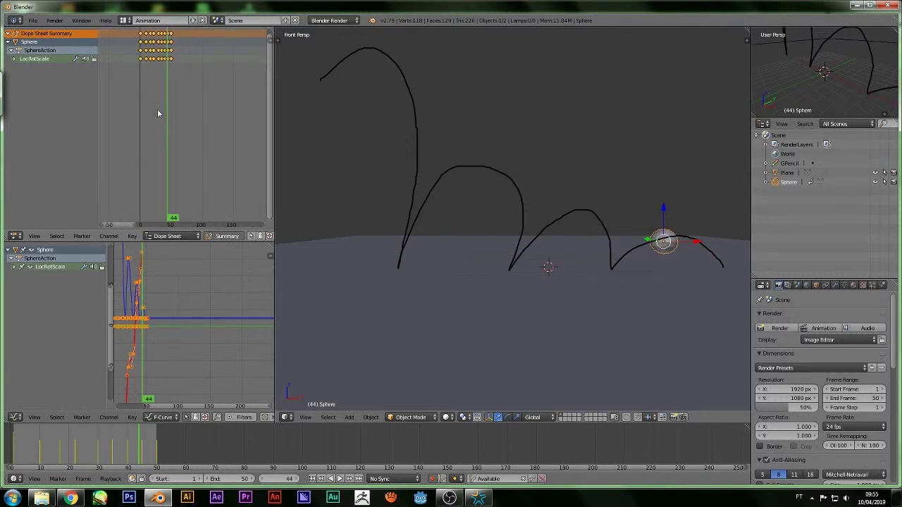
{"action": "middle_click_drag", "start_coordinate": [157, 109], "coordinate": [205, 105]}
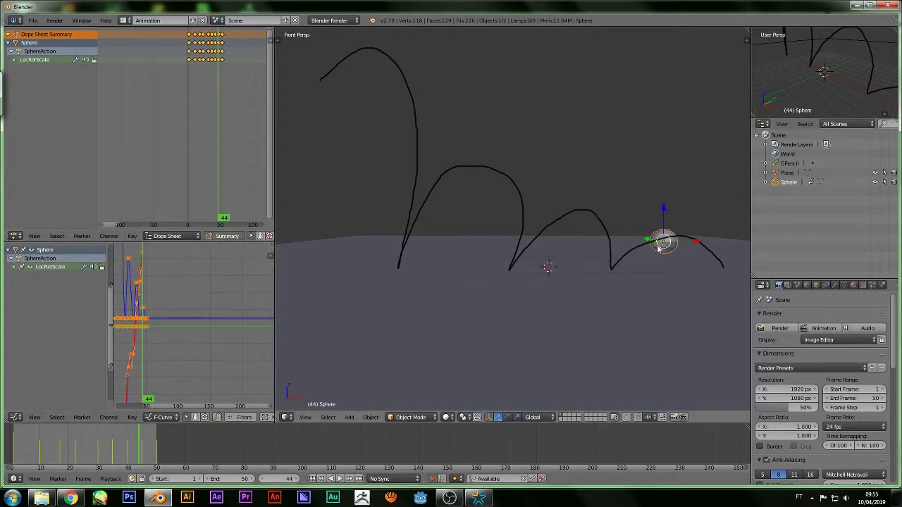
{"action": "scroll", "coordinate": [105, 460], "scroll_direction": "up", "scroll_amount": 3, "text": "ctrl"}
{"action": "left_click", "coordinate": [107, 461]}
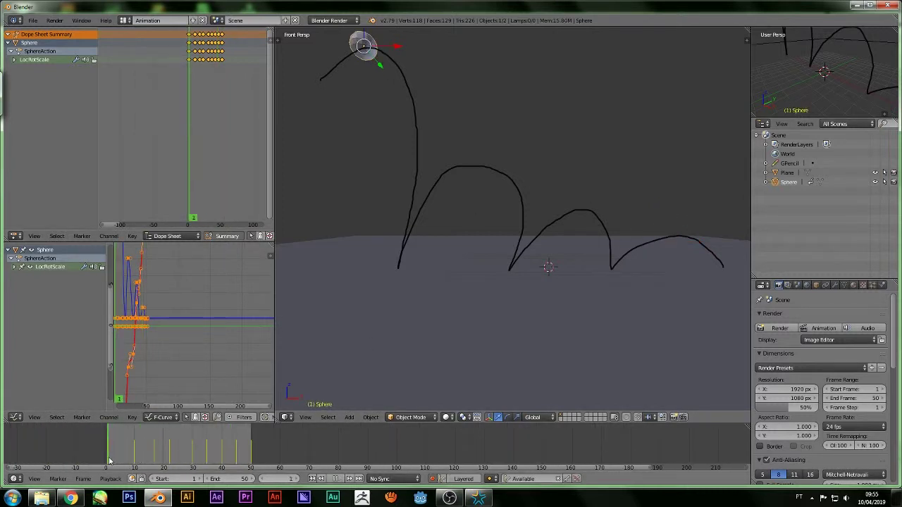
Select the sphere's keyframes in the dope sheet and shift them 8 frames later.
{"action": "middle_click_drag", "start_coordinate": [334, 193], "coordinate": [402, 263], "text": "shift"}
{"action": "scroll", "coordinate": [420, 207], "scroll_direction": "down", "scroll_amount": 2}
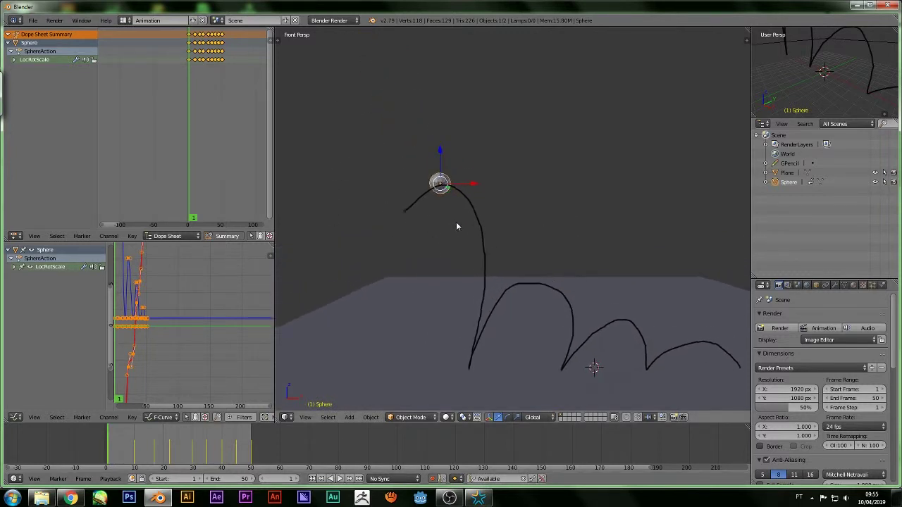
{"action": "scroll", "coordinate": [456, 225], "scroll_direction": "up", "scroll_amount": 3}
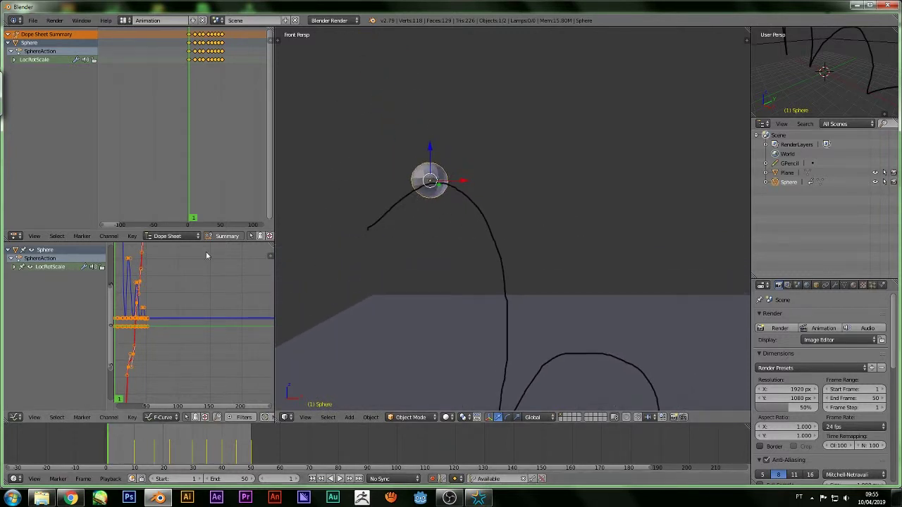
{"action": "right_click", "coordinate": [193, 61]}
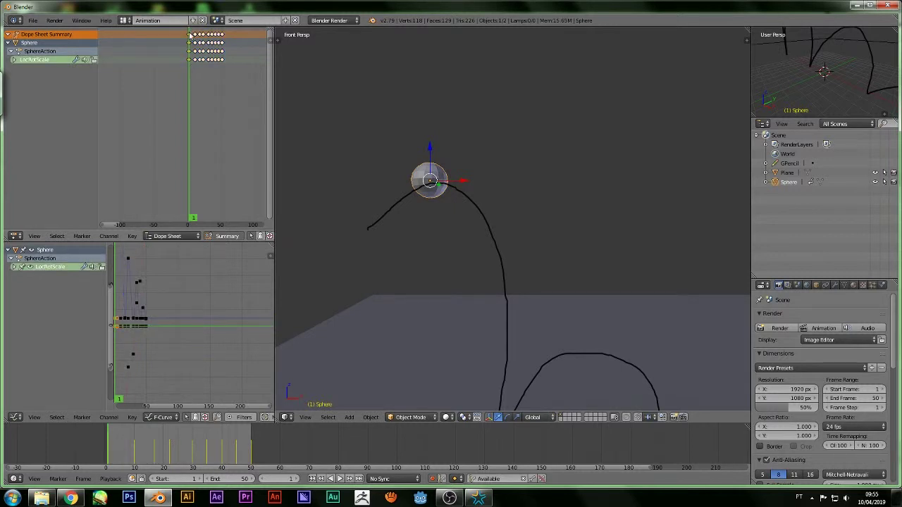
{"action": "right_click", "coordinate": [189, 36]}
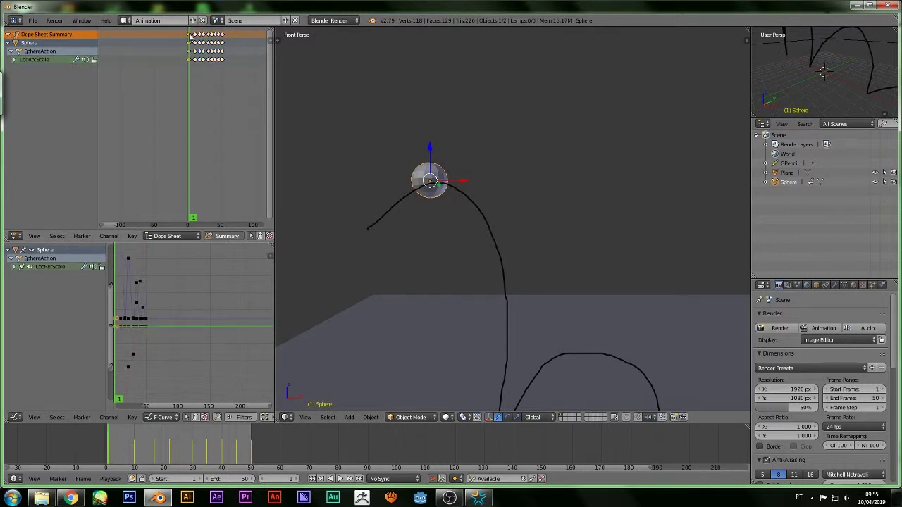
{"action": "key", "text": "g"}
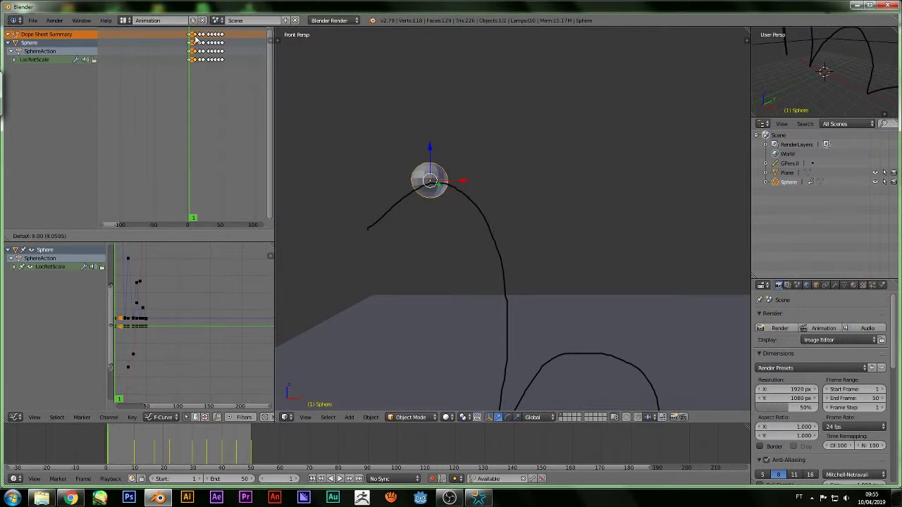
{"action": "left_click", "coordinate": [172, 233]}
Scrub and play the bounce to check timing, stopping at frame 48 with the path recentred.
{"action": "left_click", "coordinate": [137, 445]}
{"action": "left_click_drag", "start_coordinate": [140, 445], "coordinate": [114, 445]}
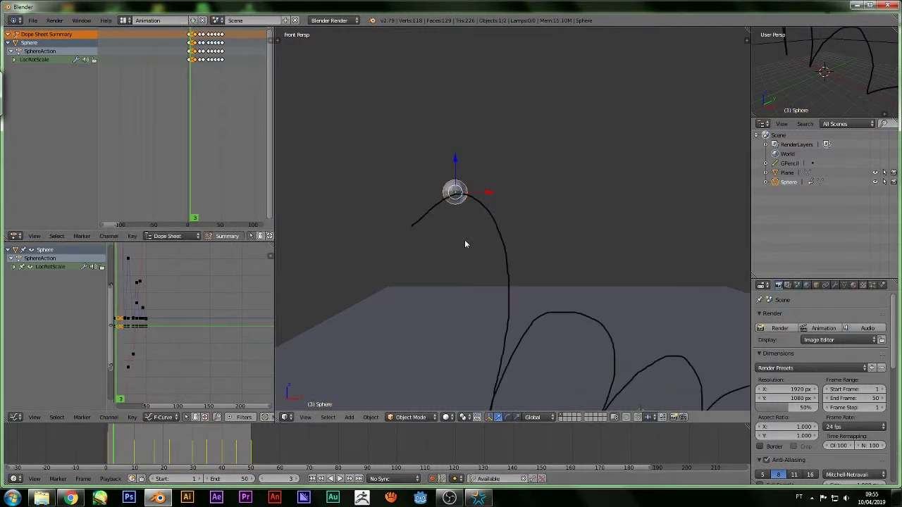
{"action": "left_click", "coordinate": [341, 480]}
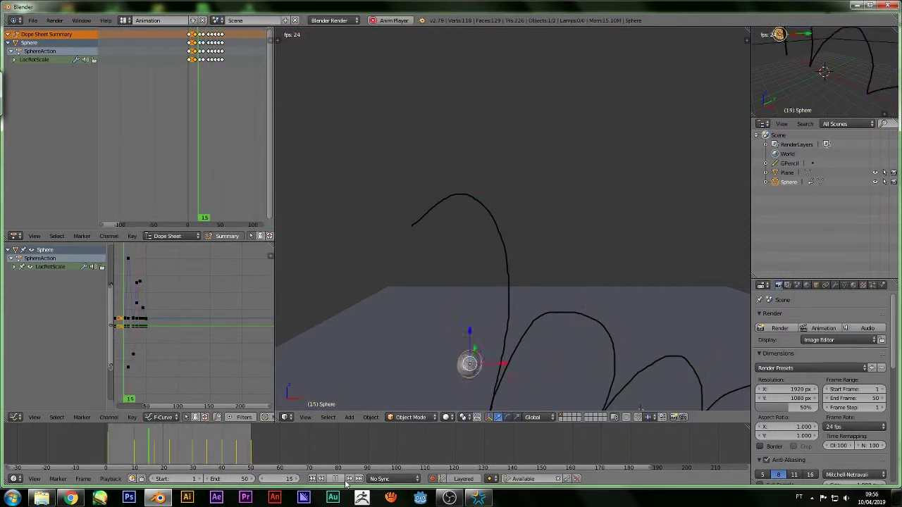
{"action": "left_click", "coordinate": [337, 479]}
{"action": "scroll", "coordinate": [587, 325], "scroll_direction": "down", "scroll_amount": 3}
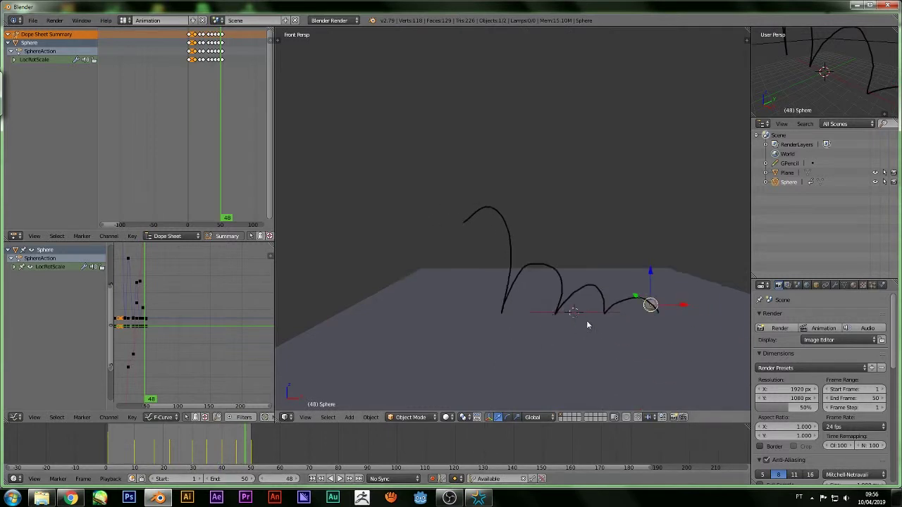
{"action": "middle_click_drag", "start_coordinate": [587, 325], "coordinate": [560, 305], "text": "shift"}
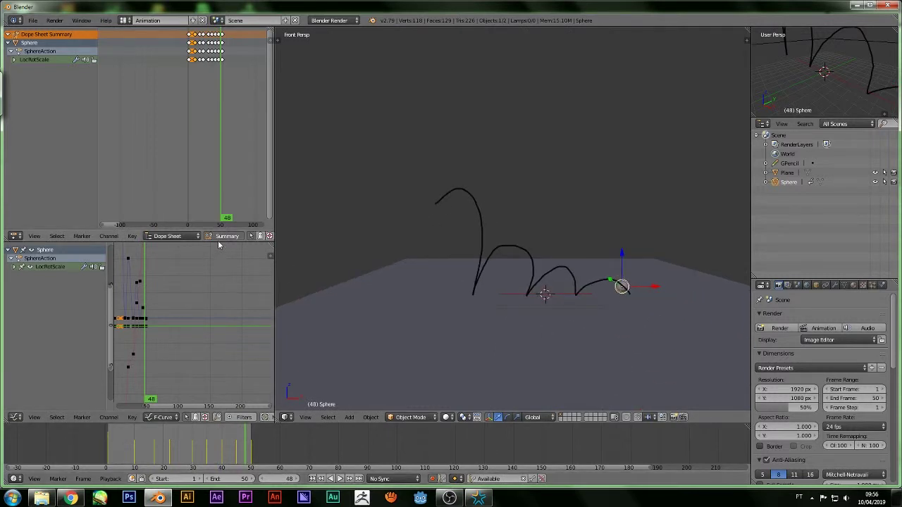
{"action": "middle_click_drag", "start_coordinate": [183, 317], "coordinate": [223, 317]}
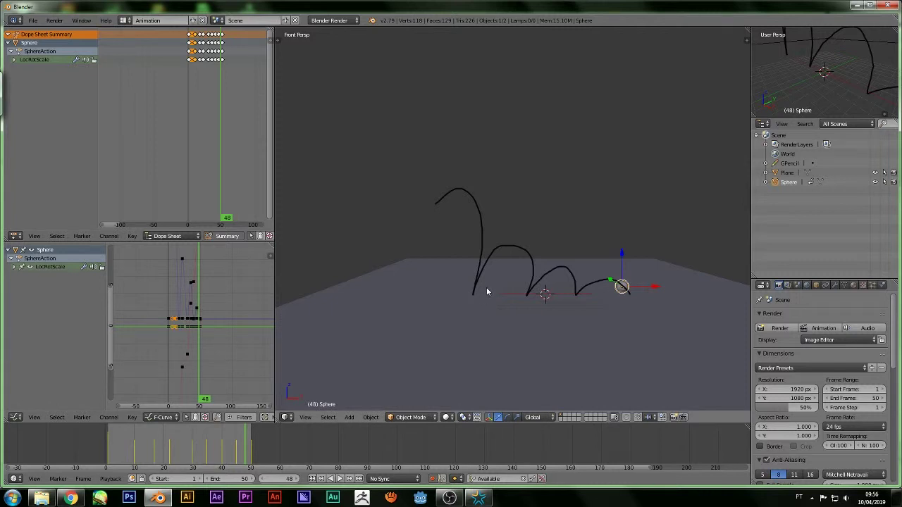
{"action": "scroll", "coordinate": [607, 246], "scroll_direction": "down", "scroll_amount": 2}
In orthographic view, set all the sphere's keyframes to Constant interpolation.
{"action": "key", "text": "KP_5"}
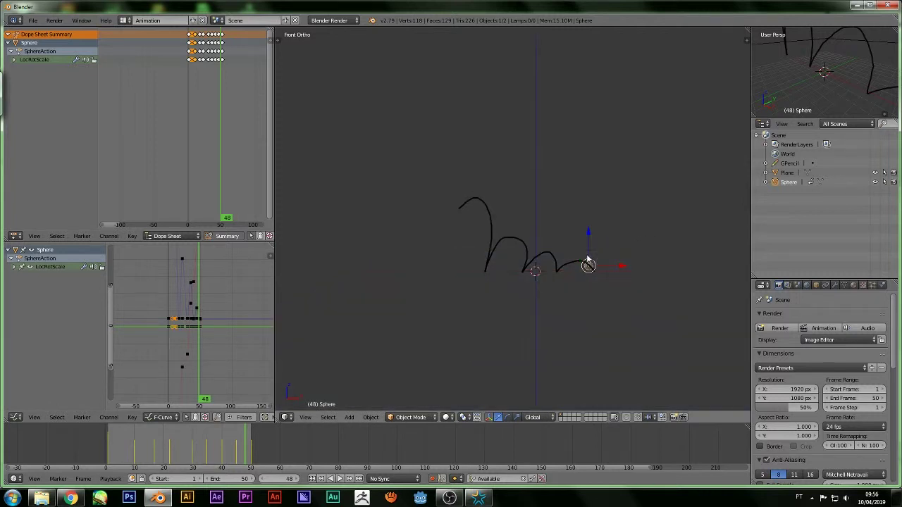
{"action": "scroll", "coordinate": [585, 260], "scroll_direction": "up", "scroll_amount": 3}
{"action": "middle_click_drag", "start_coordinate": [579, 243], "coordinate": [533, 236], "text": "shift"}
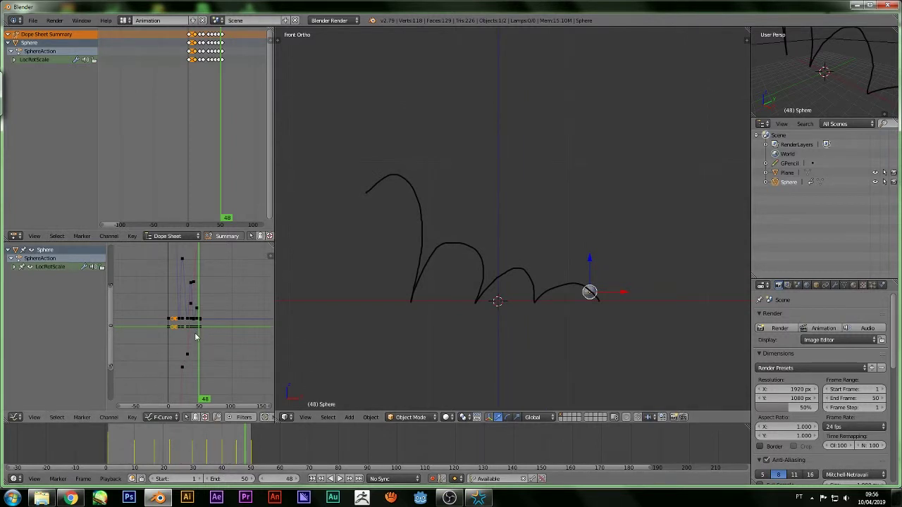
{"action": "key", "text": "a"}
{"action": "key", "text": "a"}
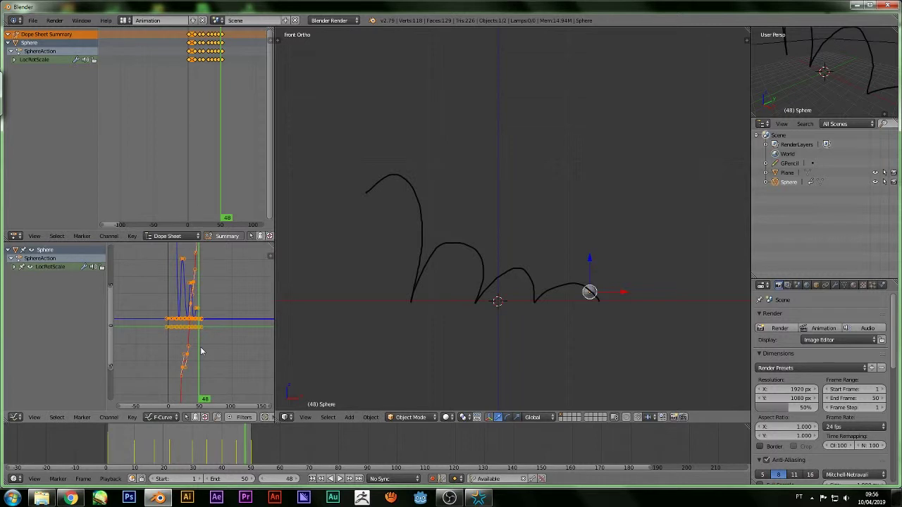
{"action": "key", "text": "t"}
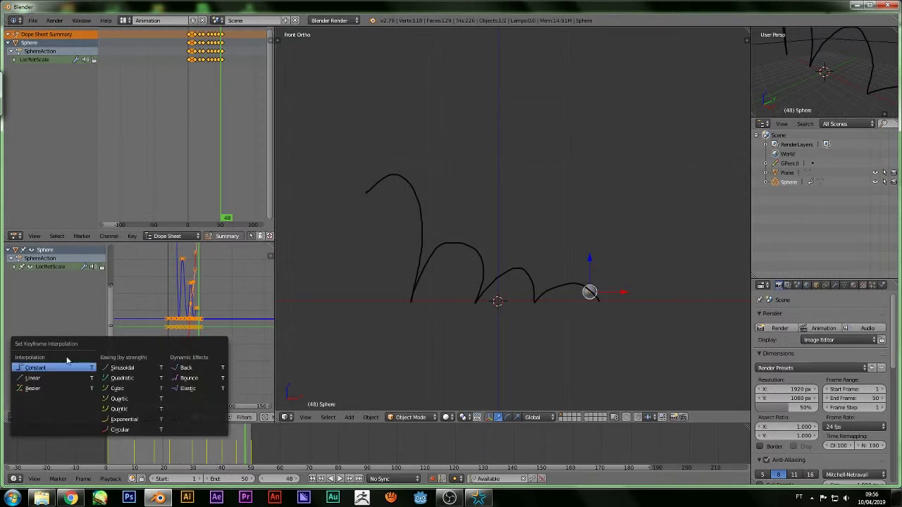
{"action": "left_click", "coordinate": [42, 368]}
Play the stepped bounce, then rewind to frame 0.
{"action": "key", "text": "alt+a"}
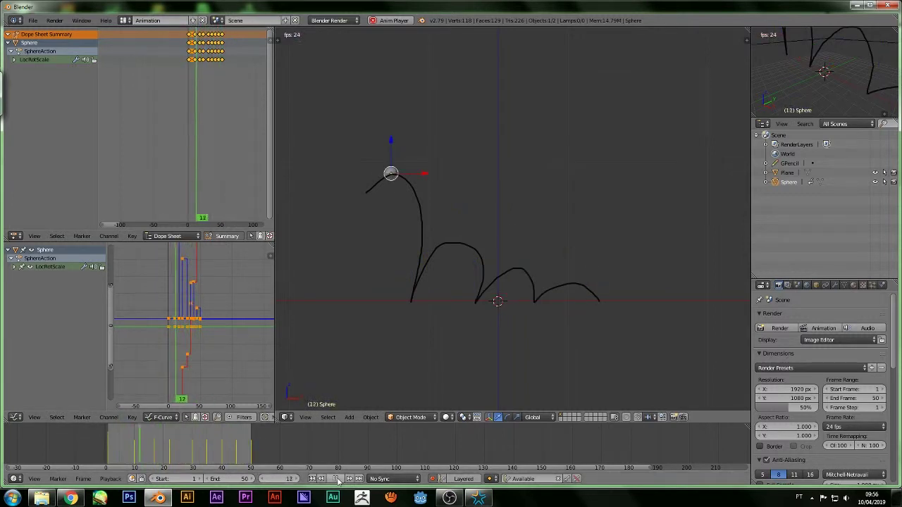
{"action": "key", "text": "alt+a"}
{"action": "left_click_drag", "start_coordinate": [196, 335], "coordinate": [201, 339]}
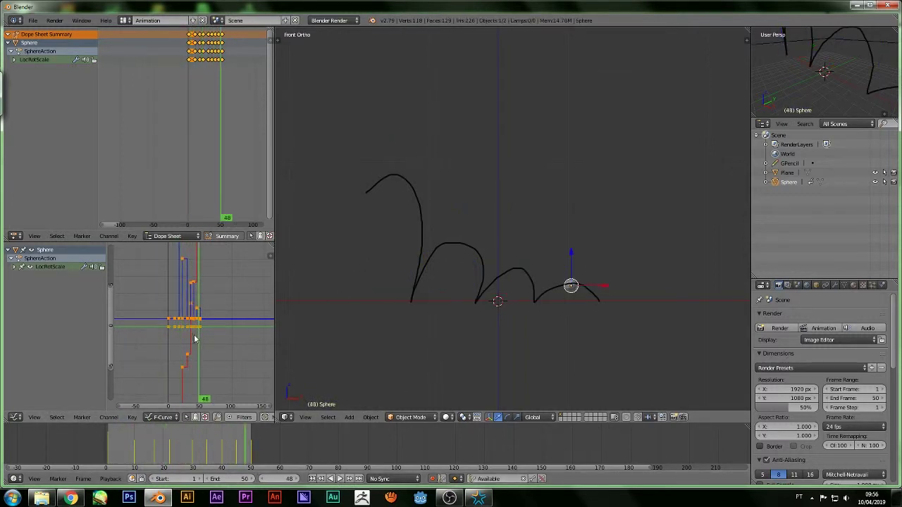
{"action": "left_click_drag", "start_coordinate": [203, 400], "coordinate": [171, 400]}
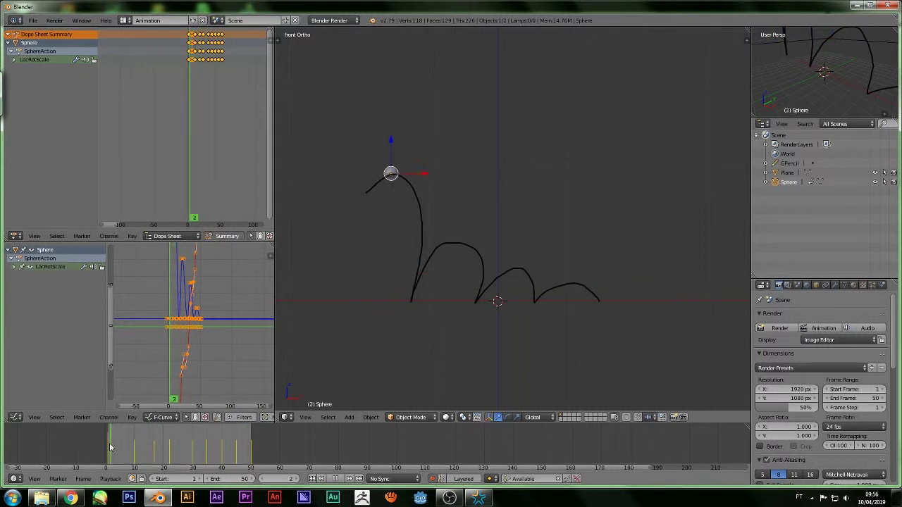
{"action": "scroll", "coordinate": [389, 260], "scroll_direction": "up", "scroll_amount": 2}
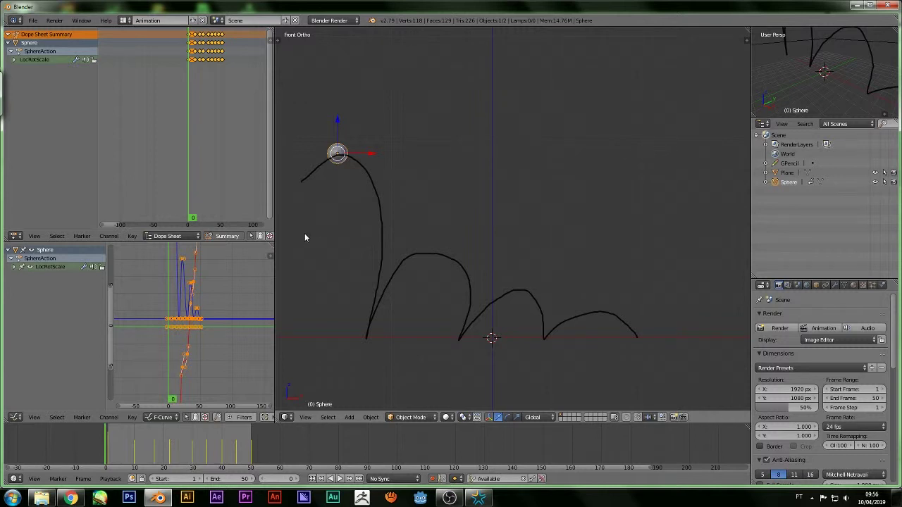
Expand the LocRotScale group and isolate the X Location curve with keys deselected.
{"action": "left_click", "coordinate": [15, 267]}
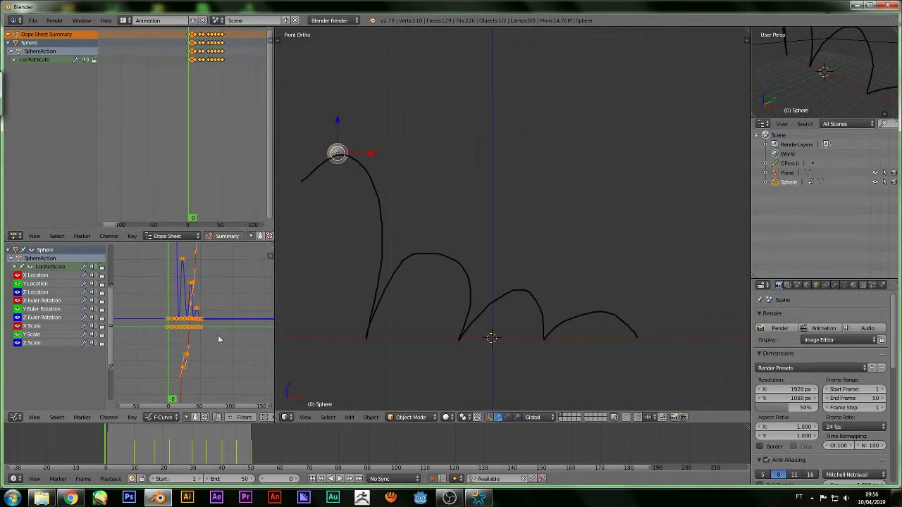
{"action": "scroll", "coordinate": [218, 336], "scroll_direction": "up", "scroll_amount": 1}
{"action": "scroll", "coordinate": [441, 307], "scroll_direction": "up", "scroll_amount": 2}
{"action": "middle_click_drag", "start_coordinate": [441, 244], "coordinate": [487, 218], "text": "shift"}
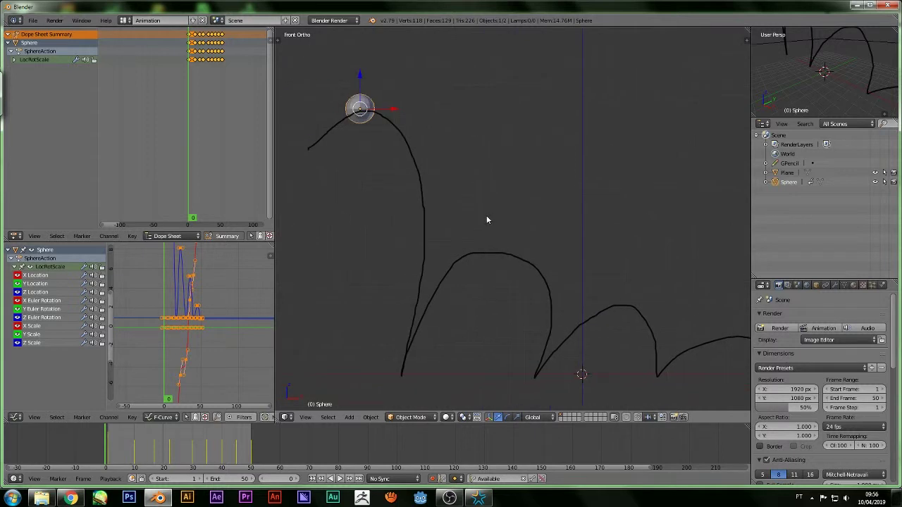
{"action": "scroll", "coordinate": [487, 218], "scroll_direction": "down", "scroll_amount": 1}
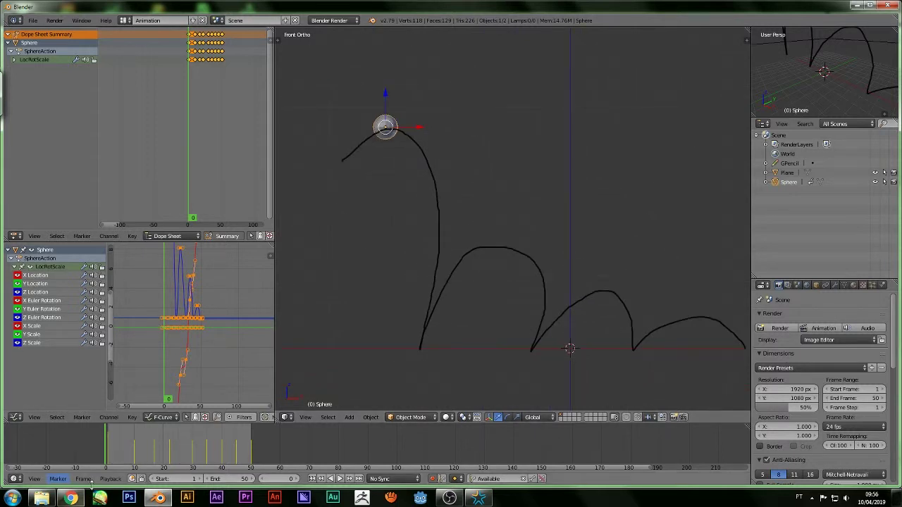
{"action": "left_click", "coordinate": [47, 275]}
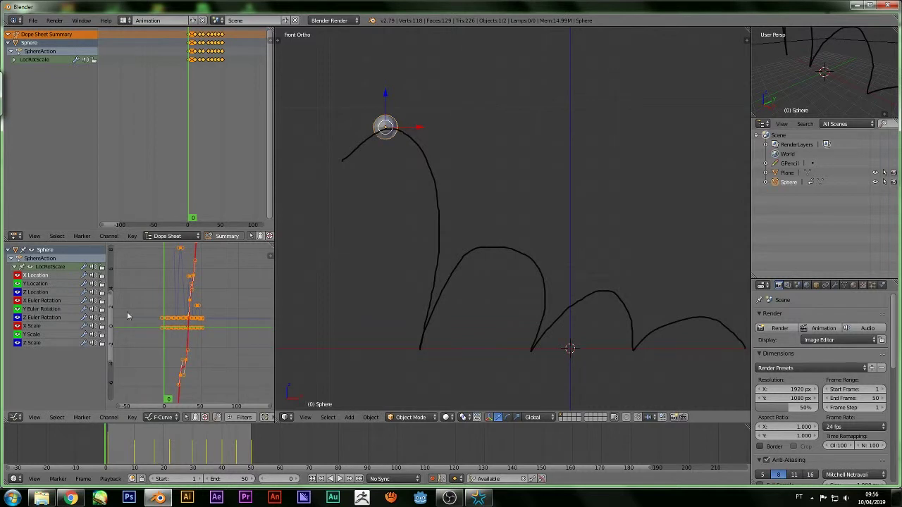
{"action": "key", "text": "a"}
{"action": "key", "text": "a"}
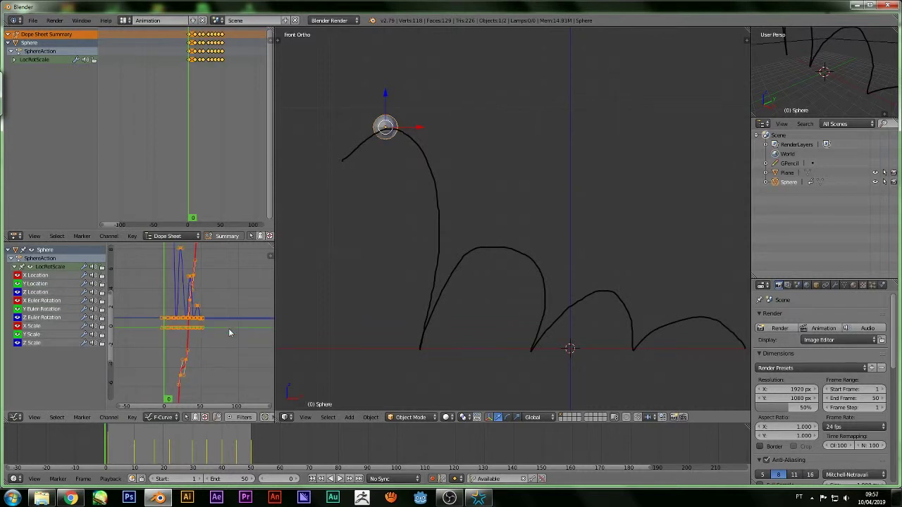
{"action": "key", "text": "a"}
{"action": "scroll", "coordinate": [201, 334], "scroll_direction": "up", "scroll_amount": 1}
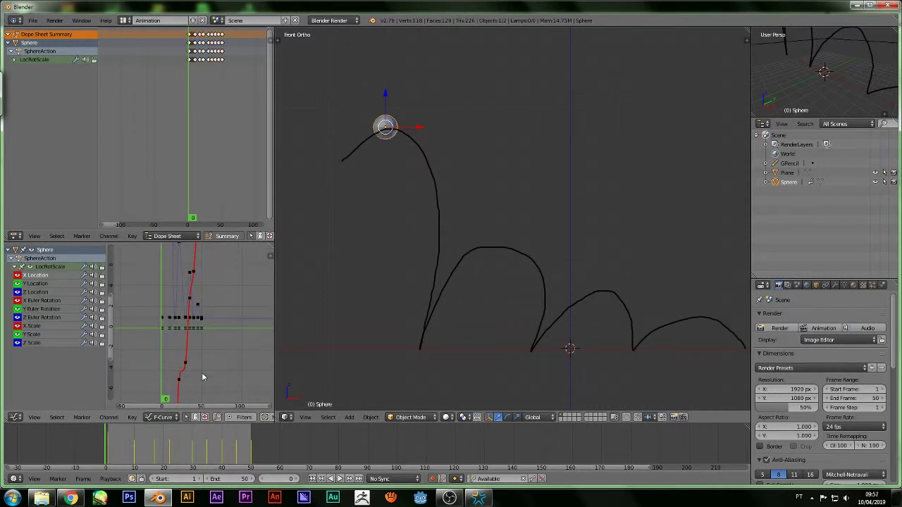
{"action": "scroll", "coordinate": [201, 376], "scroll_direction": "down", "scroll_amount": 1}
Move the X Location keyframe handle near frame 16 to a new position.
{"action": "left_click", "coordinate": [134, 459]}
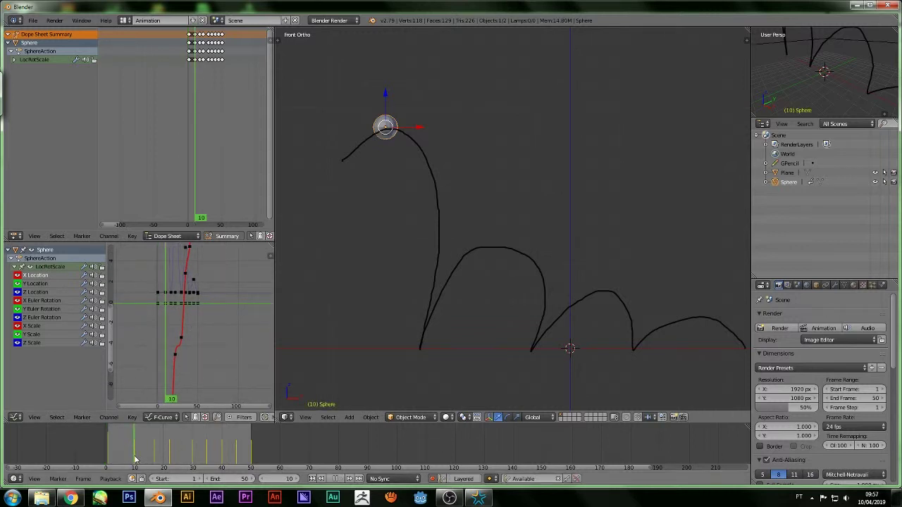
{"action": "scroll", "coordinate": [211, 344], "scroll_direction": "up", "scroll_amount": 1}
{"action": "scroll", "coordinate": [199, 346], "scroll_direction": "up", "scroll_amount": 1}
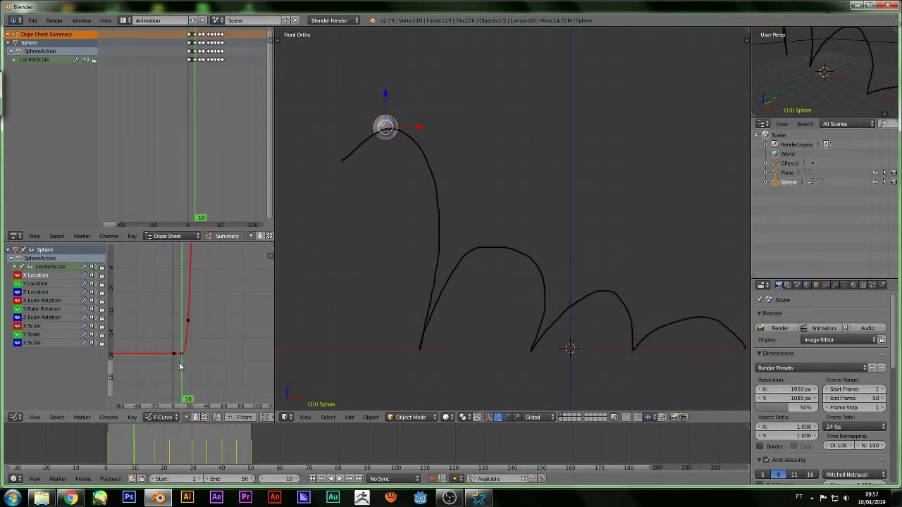
{"action": "scroll", "coordinate": [197, 355], "scroll_direction": "up", "scroll_amount": 1}
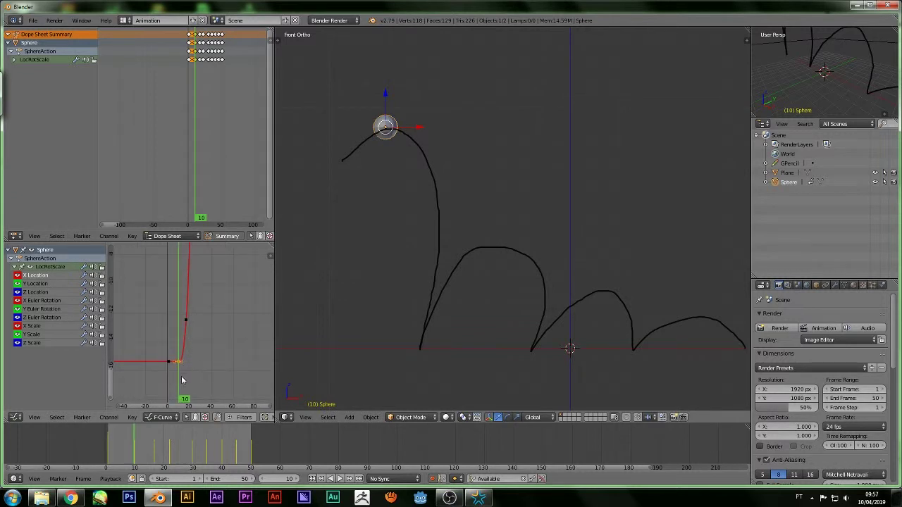
{"action": "left_click_drag", "start_coordinate": [181, 381], "coordinate": [189, 307]}
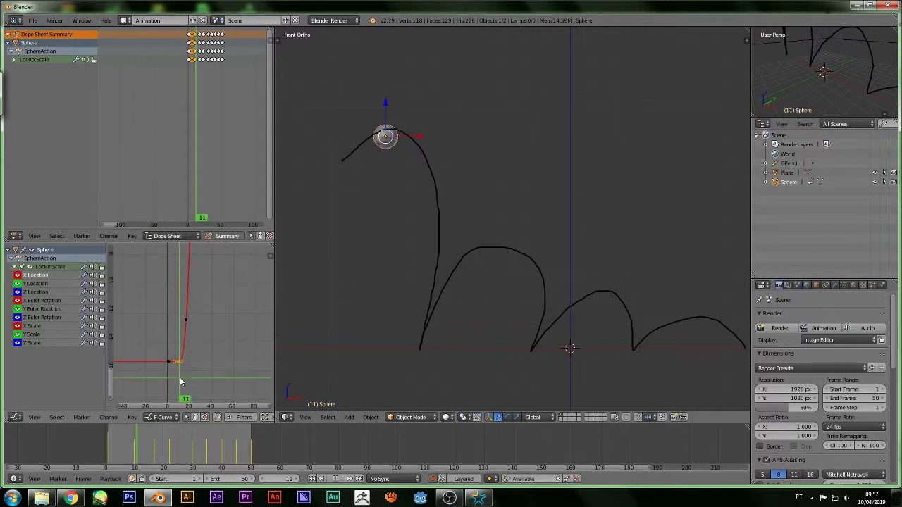
{"action": "left_click", "coordinate": [187, 324]}
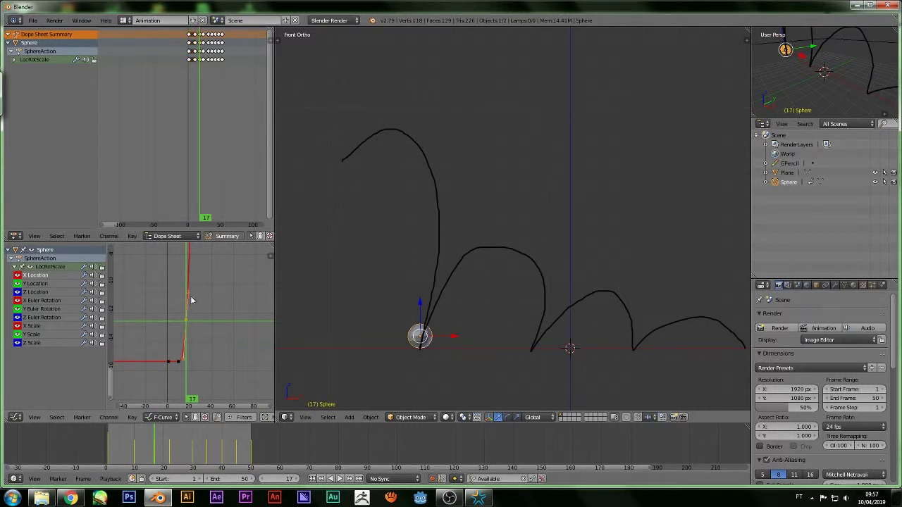
{"action": "mouse_move", "coordinate": [188, 296]}
{"action": "left_mouse_down"}
{"action": "mouse_move", "coordinate": [198, 303]}
{"action": "mouse_move", "coordinate": [187, 305]}
{"action": "left_mouse_up"}
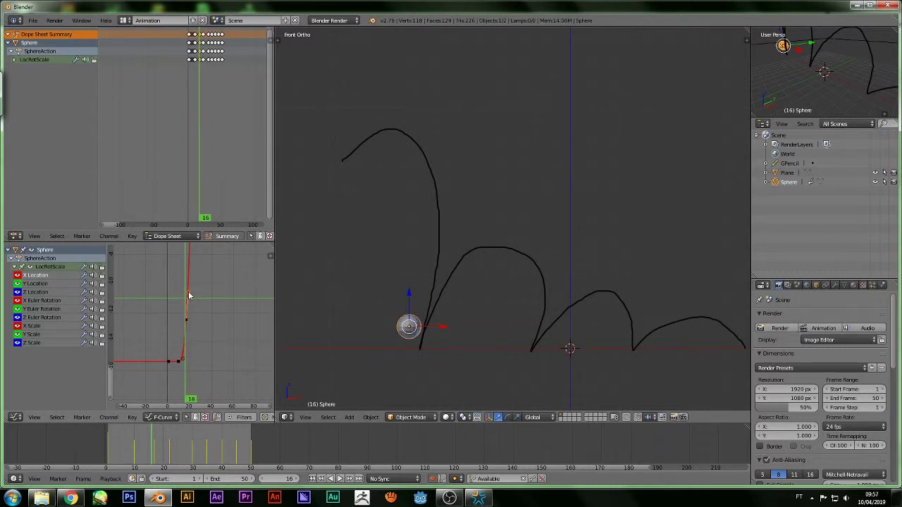
{"action": "key", "text": "g"}
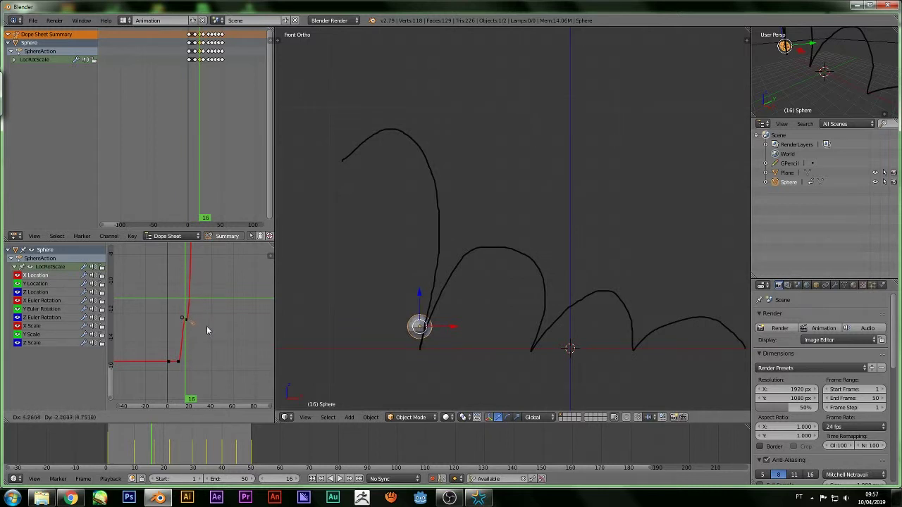
{"action": "left_click", "coordinate": [214, 329]}
Play the animation to check the edited first bounce, then scrub to frame 20.
{"action": "key", "text": "alt+a"}
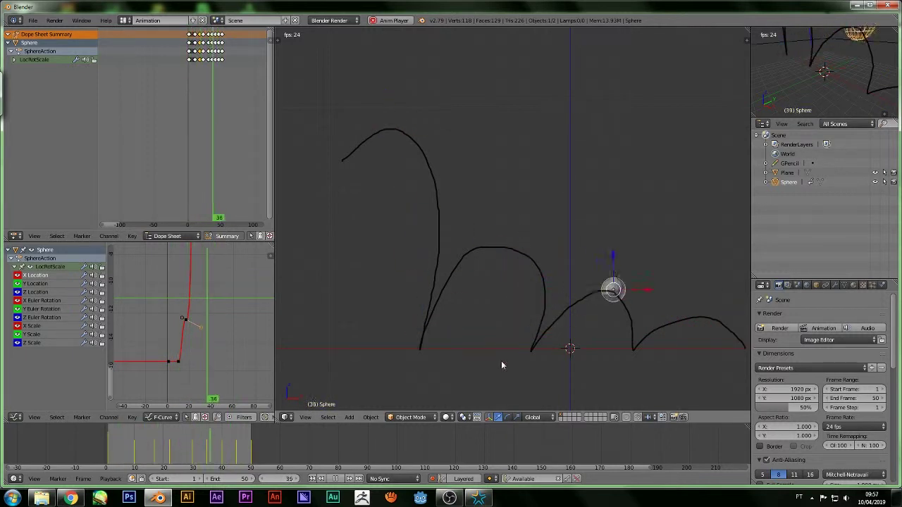
{"action": "left_click", "coordinate": [315, 477]}
{"action": "left_click_drag", "start_coordinate": [136, 451], "coordinate": [169, 456]}
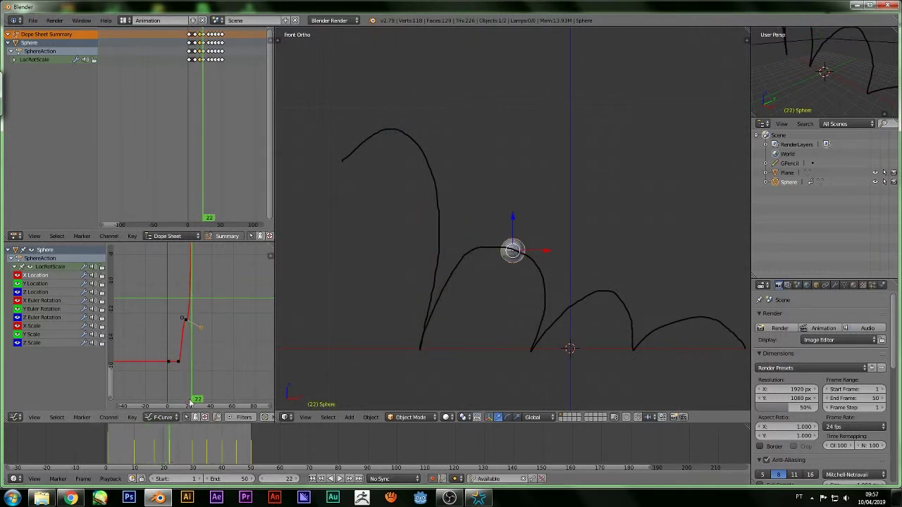
Rotate the keyframe handles near frame 31 flatter to smooth the curve.
{"action": "middle_click_drag", "start_coordinate": [224, 301], "coordinate": [245, 348]}
{"action": "mouse_move", "coordinate": [225, 283]}
{"action": "middle_mouse_down"}
{"action": "mouse_move", "coordinate": [240, 296]}
{"action": "mouse_move", "coordinate": [231, 345]}
{"action": "middle_mouse_up"}
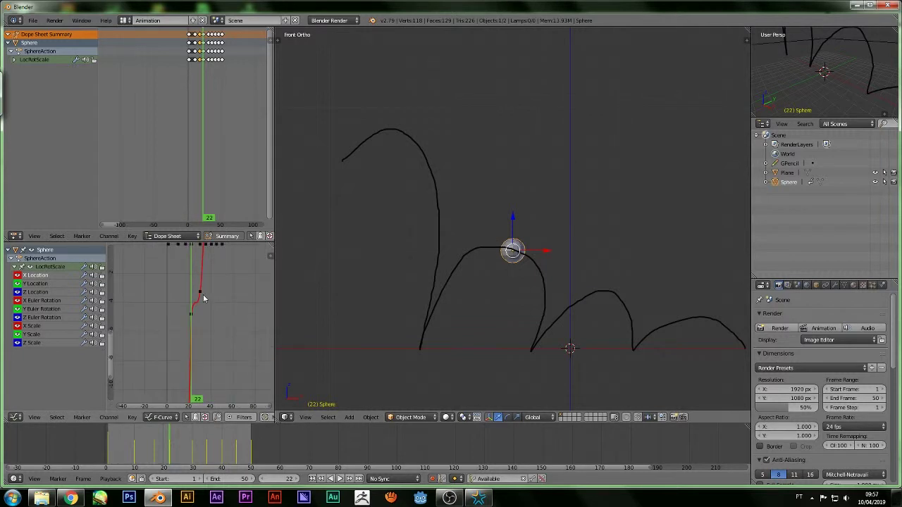
{"action": "left_click_drag", "start_coordinate": [190, 341], "coordinate": [200, 342]}
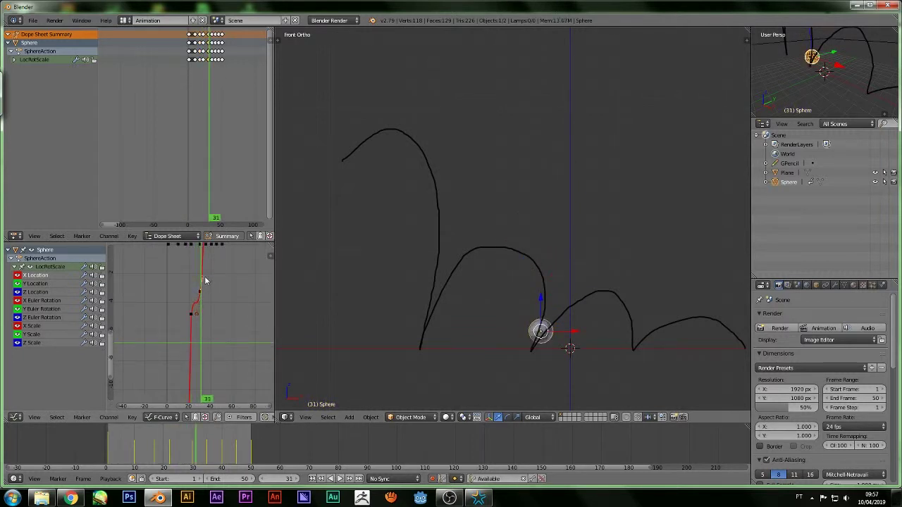
{"action": "key", "text": "r"}
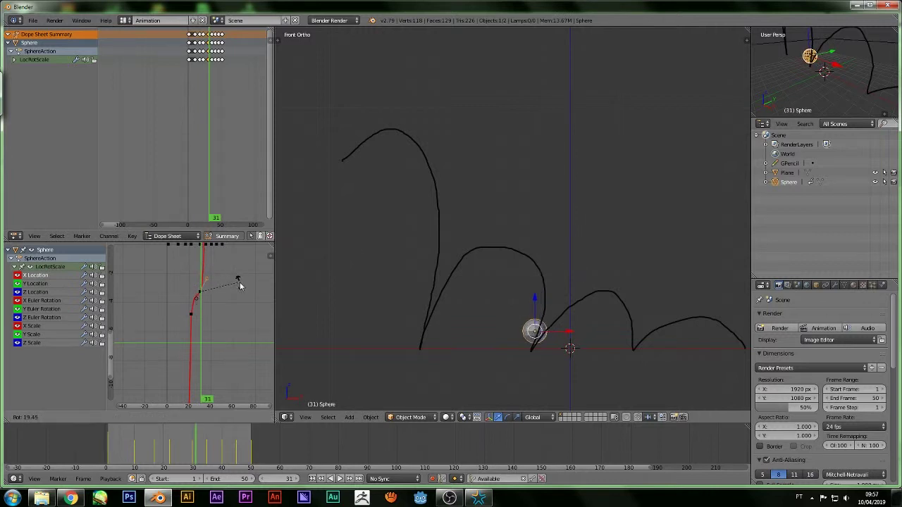
{"action": "left_click", "coordinate": [239, 316]}
Play the bounce from frame 2 with the whole path in view.
{"action": "key", "text": "shift+Right"}
{"action": "middle_click_drag", "start_coordinate": [241, 258], "coordinate": [216, 302]}
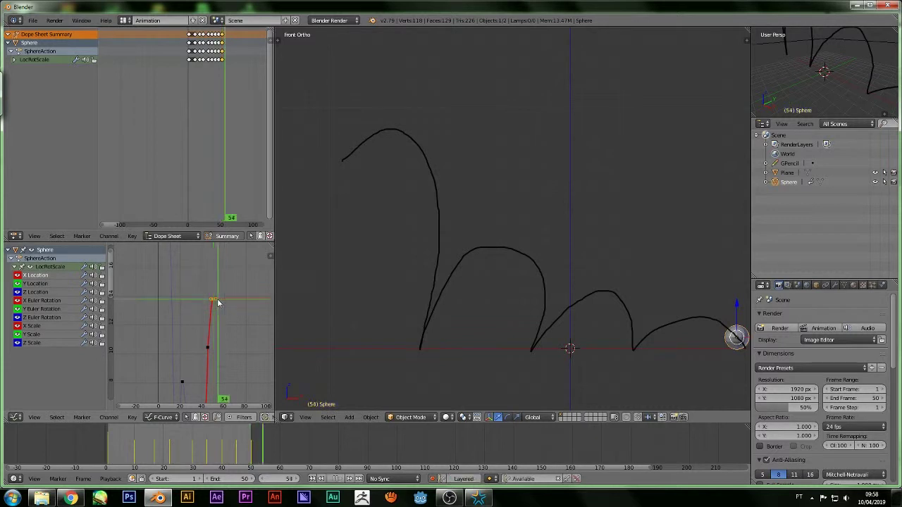
{"action": "middle_click_drag", "start_coordinate": [217, 304], "coordinate": [221, 310]}
{"action": "left_click", "coordinate": [111, 454]}
{"action": "scroll", "coordinate": [410, 279], "scroll_direction": "down", "scroll_amount": 1}
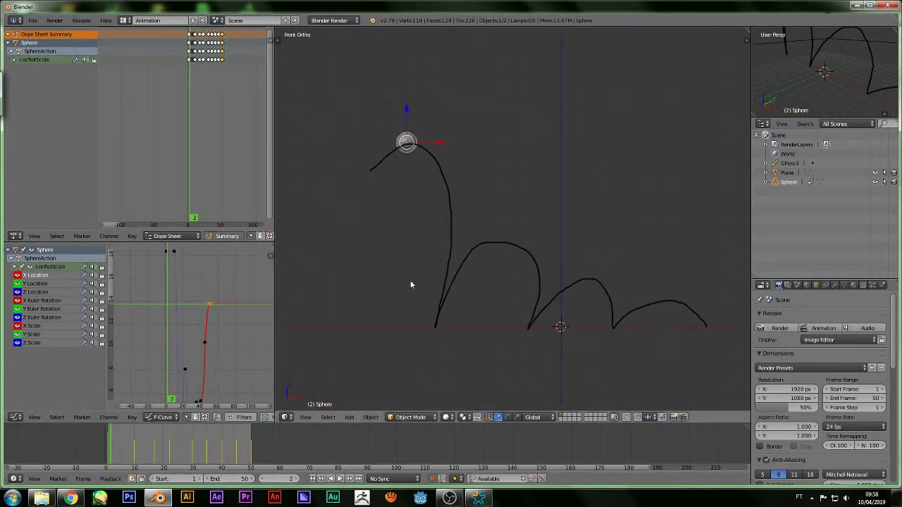
{"action": "middle_click_drag", "start_coordinate": [410, 280], "coordinate": [405, 250], "text": "shift"}
{"action": "left_click", "coordinate": [341, 479]}
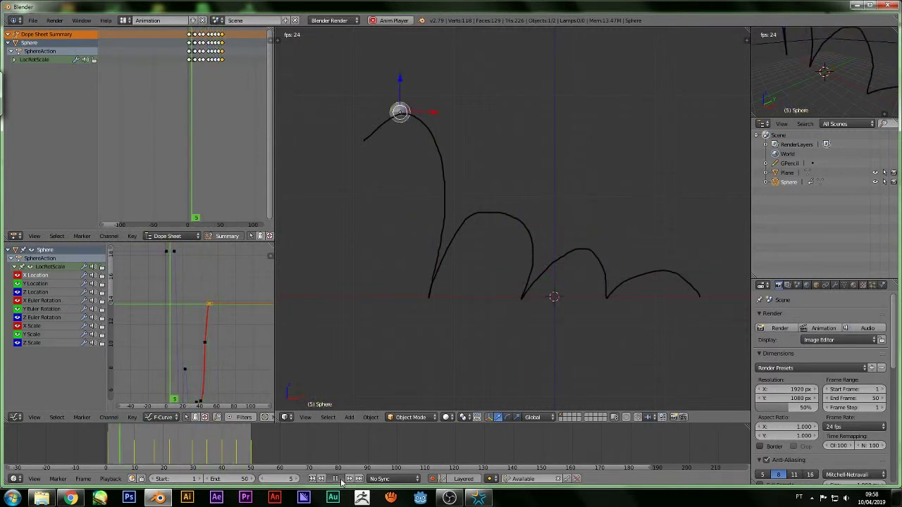
{"action": "left_click", "coordinate": [341, 479]}
Angle the handle at the flat start of the curve to ease it, then replay.
{"action": "key", "text": "Home"}
{"action": "middle_click_drag", "start_coordinate": [242, 358], "coordinate": [219, 441]}
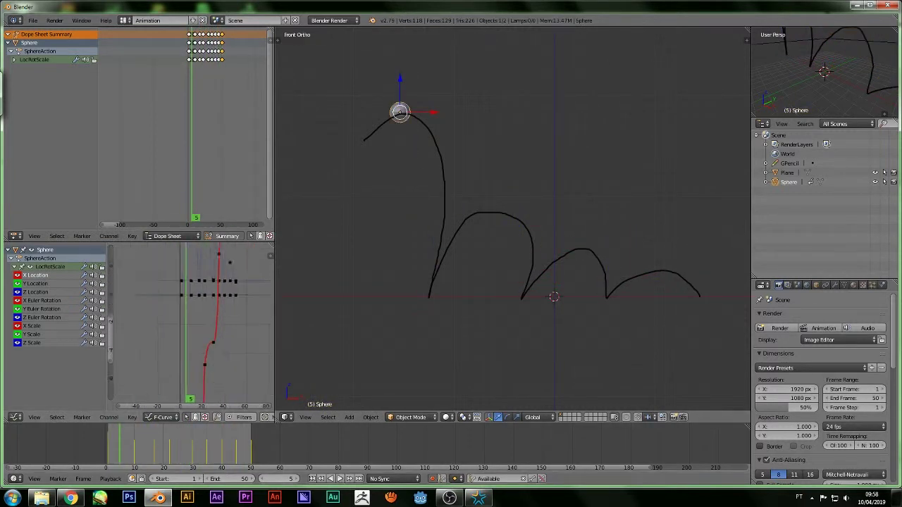
{"action": "middle_click_drag", "start_coordinate": [224, 354], "coordinate": [235, 319], "text": "ctrl"}
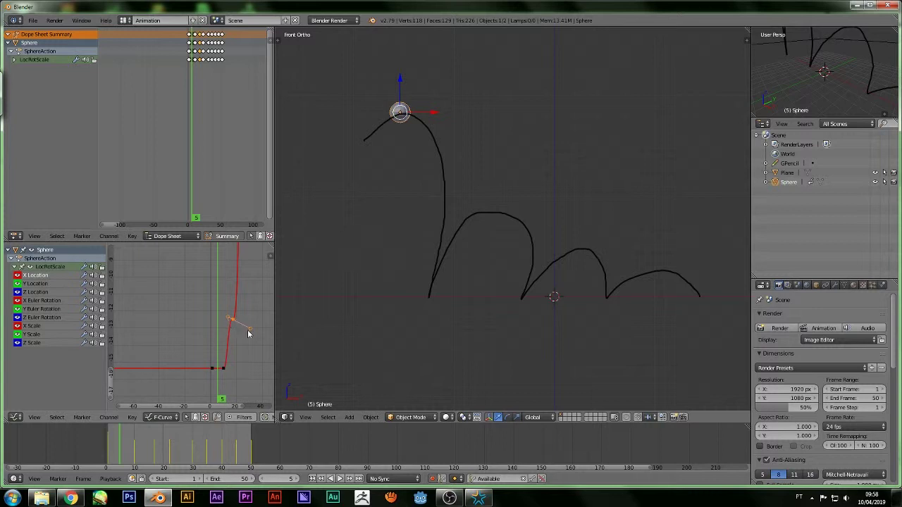
{"action": "left_click_drag", "start_coordinate": [251, 331], "coordinate": [250, 316]}
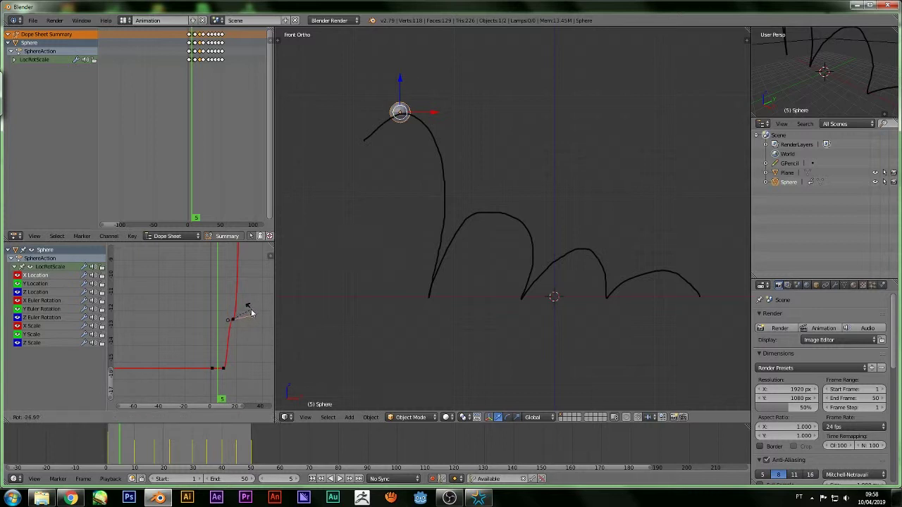
{"action": "left_click", "coordinate": [339, 478]}
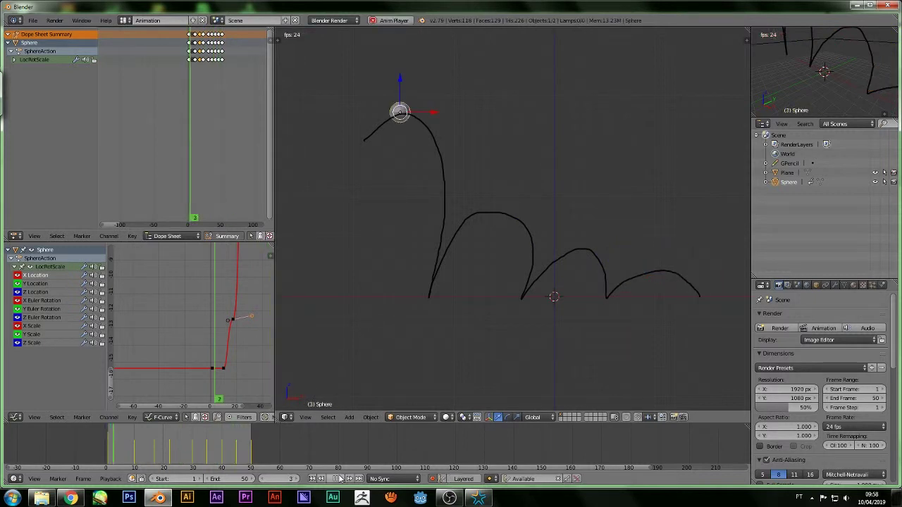
{"action": "left_click", "coordinate": [338, 478]}
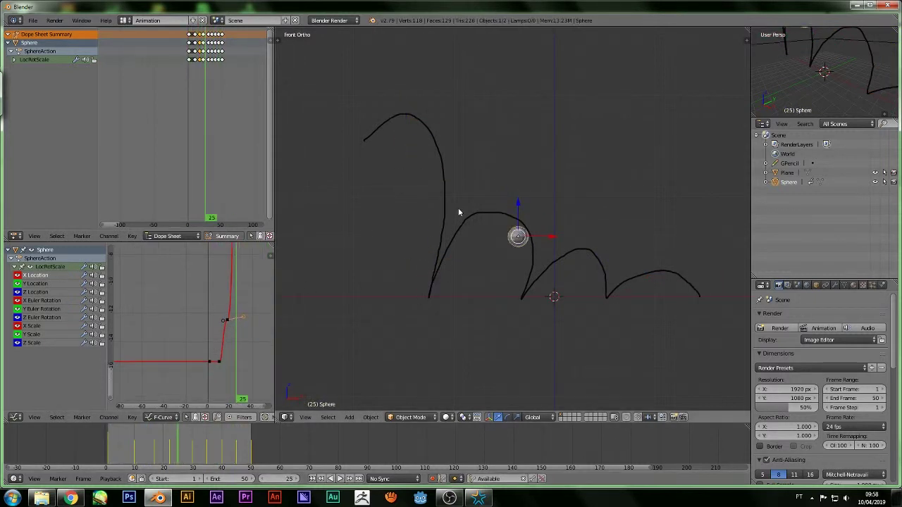
Scrub through the first bounce and stop at frame 7.
{"action": "middle_click_drag", "start_coordinate": [182, 253], "coordinate": [162, 300], "text": "ctrl"}
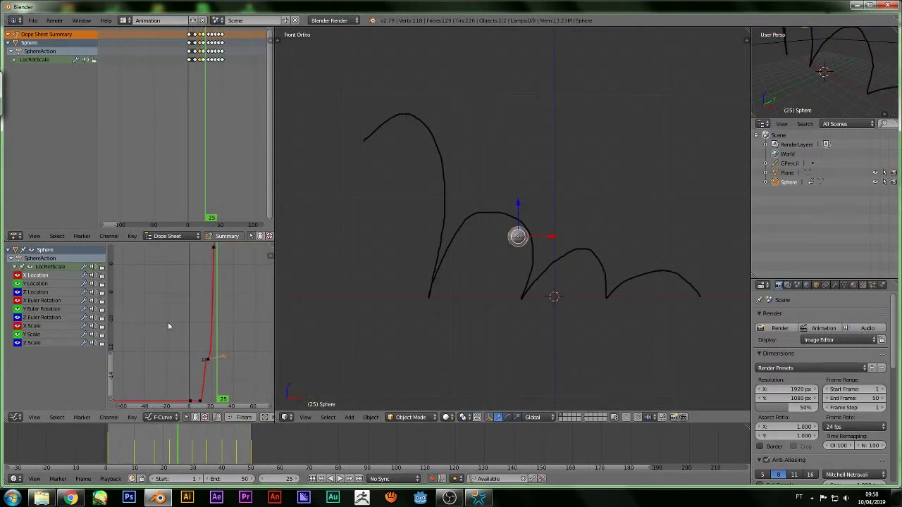
{"action": "left_click", "coordinate": [110, 451]}
{"action": "left_click_drag", "start_coordinate": [110, 449], "coordinate": [157, 453]}
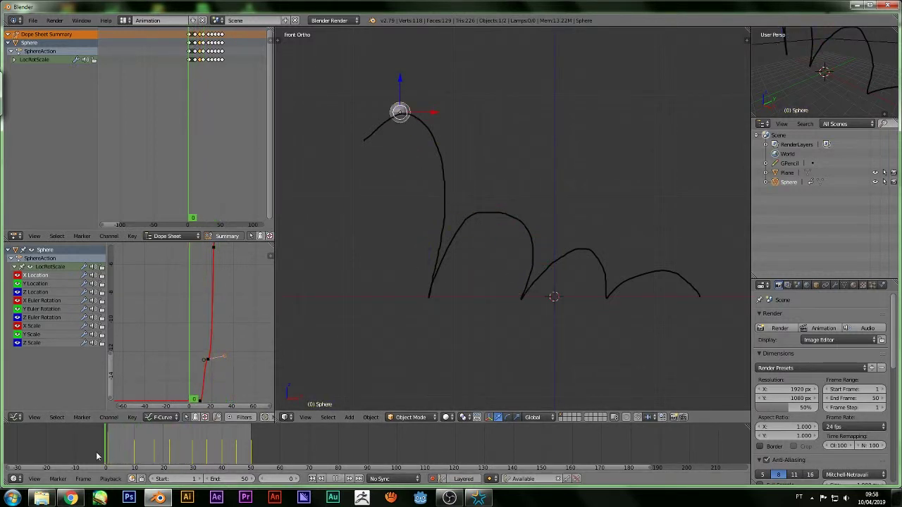
{"action": "left_click_drag", "start_coordinate": [157, 453], "coordinate": [125, 455]}
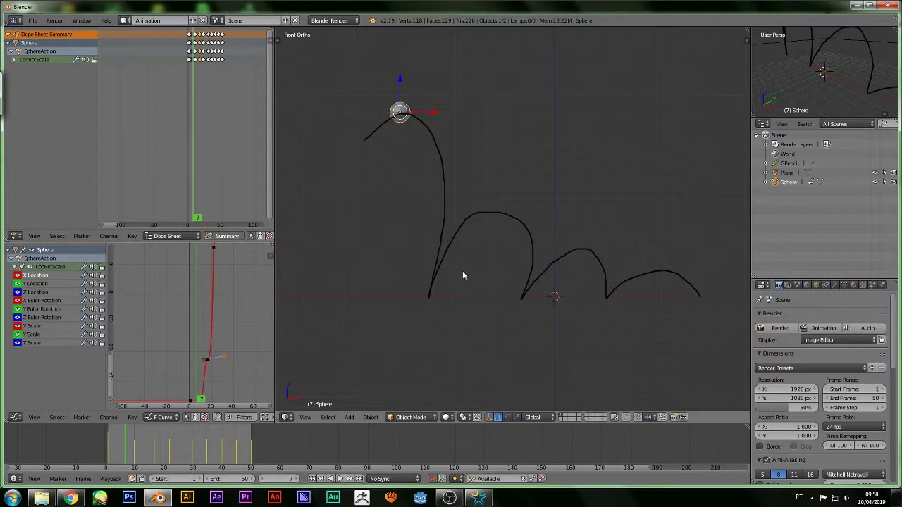
{"action": "key", "text": "KP_8"}
{"action": "key", "text": "KP_8"}
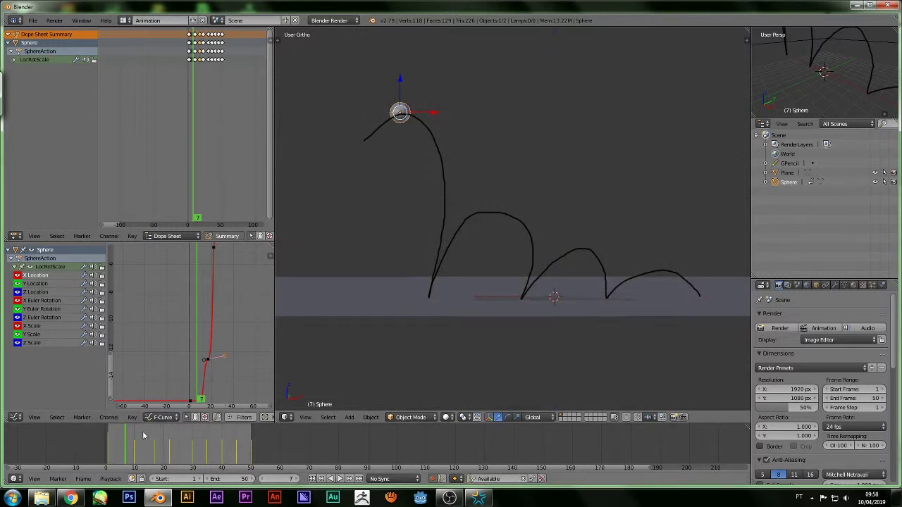
At frame 12 in front view, squash the sphere along Z and lower it onto the ground.
{"action": "left_click", "coordinate": [111, 453]}
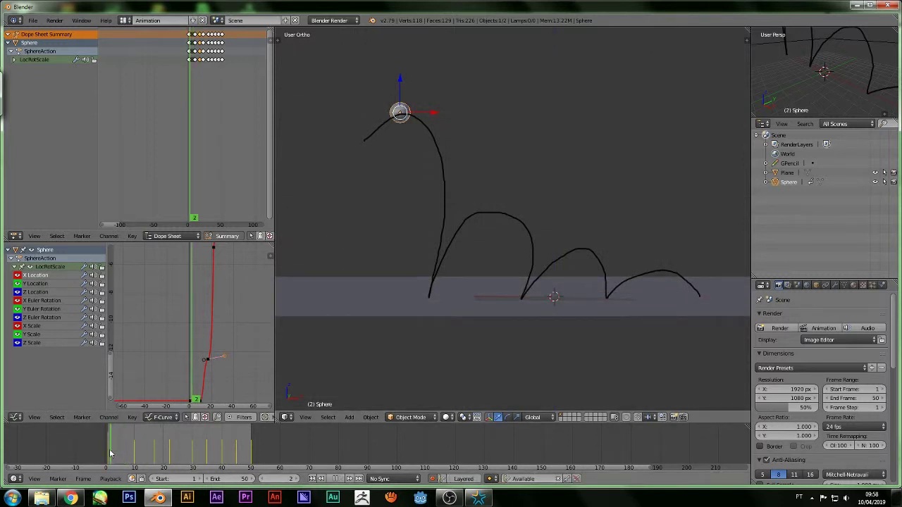
{"action": "left_click_drag", "start_coordinate": [110, 453], "coordinate": [132, 453]}
{"action": "key", "text": "KP_1"}
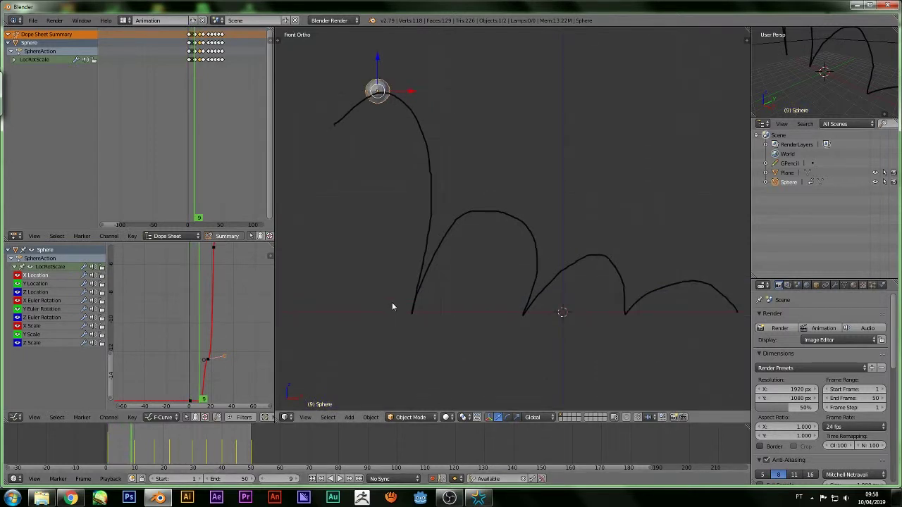
{"action": "left_click_drag", "start_coordinate": [133, 460], "coordinate": [154, 460]}
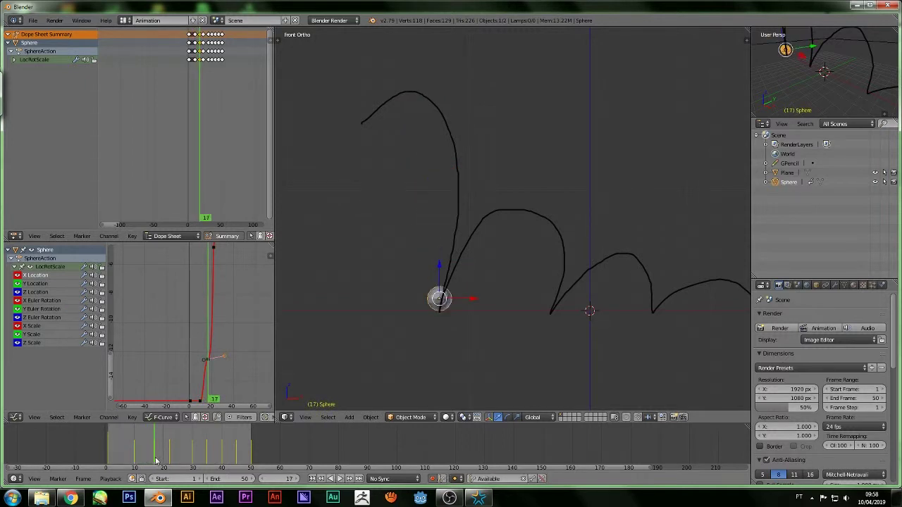
{"action": "scroll", "coordinate": [157, 462], "scroll_direction": "up", "scroll_amount": 1}
{"action": "scroll", "coordinate": [156, 462], "scroll_direction": "up", "scroll_amount": 2}
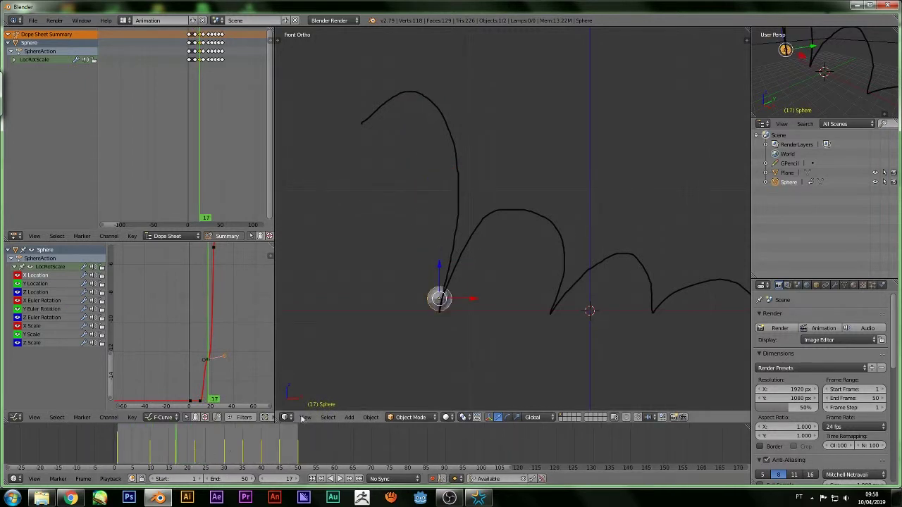
{"action": "key", "text": "s"}
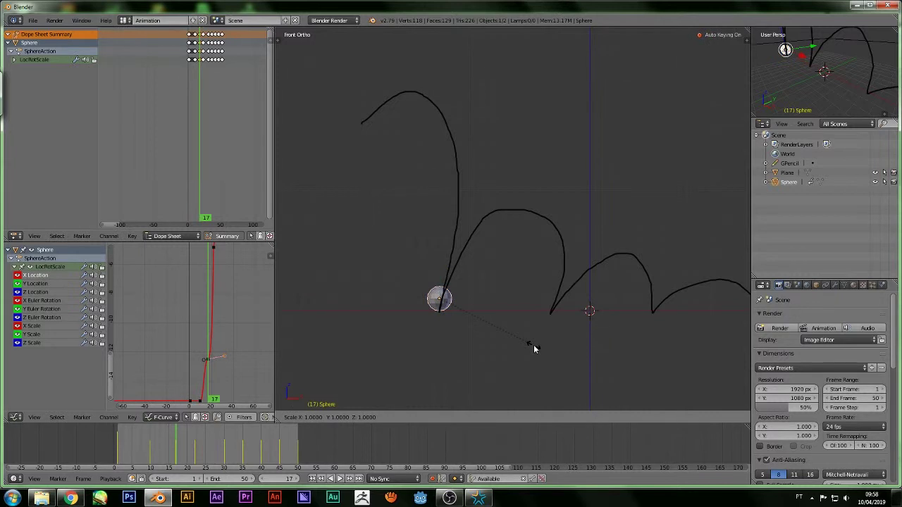
{"action": "key", "text": "z"}
{"action": "left_click", "coordinate": [500, 303]}
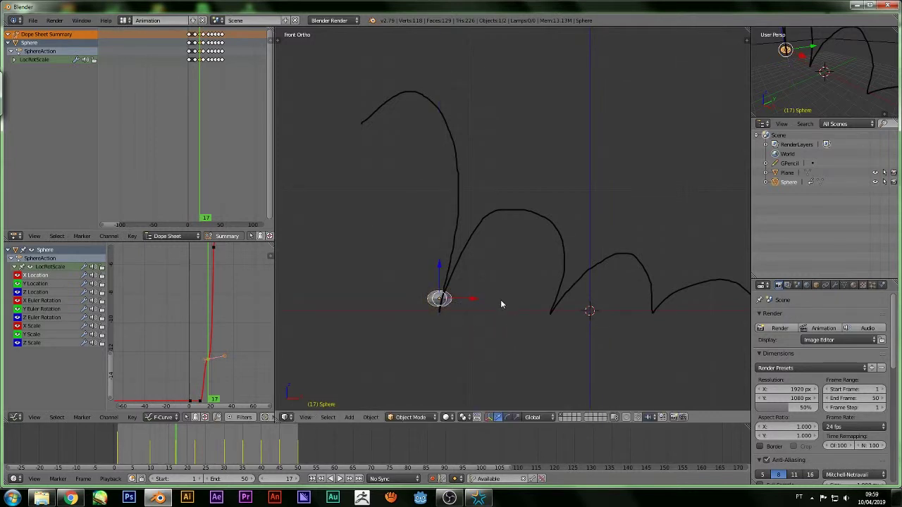
{"action": "key", "text": "g"}
{"action": "key", "text": "z"}
{"action": "left_click", "coordinate": [498, 302]}
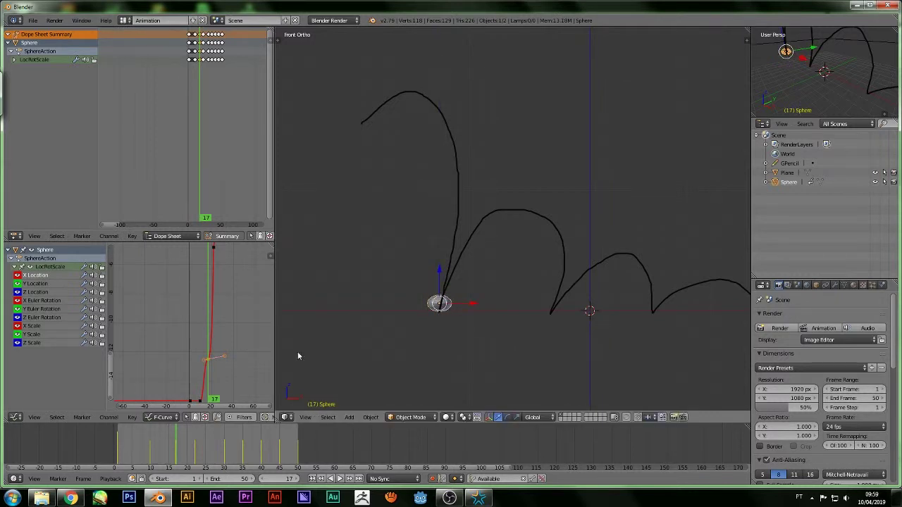
Squash the sphere along Z at landings 30 and 40, lowering it at frame 40.
{"action": "left_click_drag", "start_coordinate": [169, 453], "coordinate": [223, 454]}
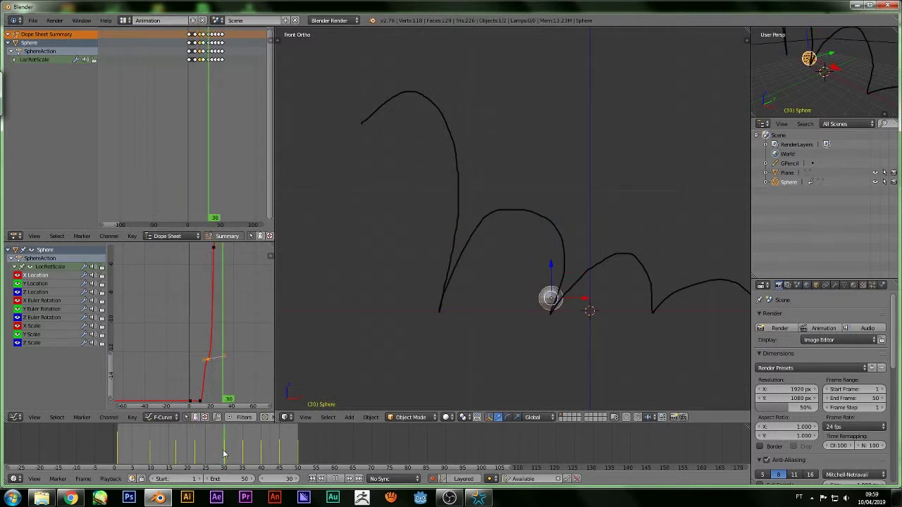
{"action": "key", "text": "s"}
{"action": "key", "text": "z"}
{"action": "left_click", "coordinate": [557, 324]}
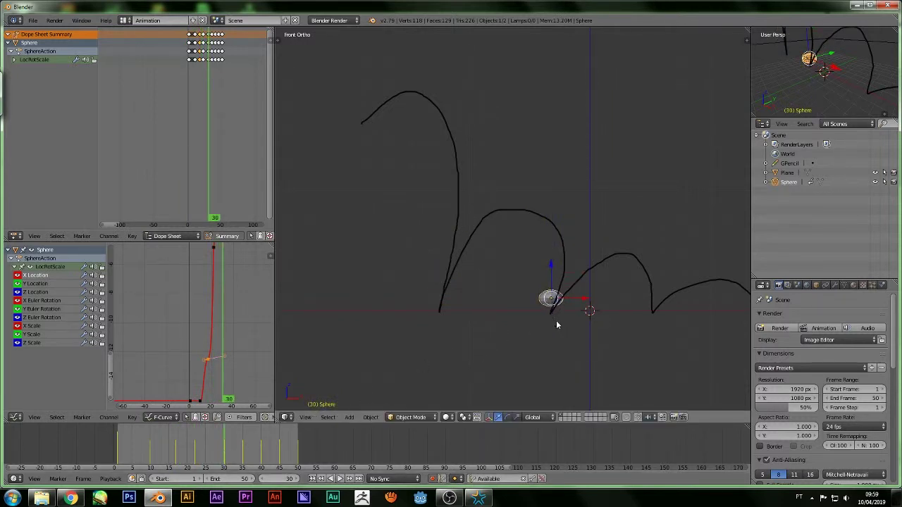
{"action": "left_click", "coordinate": [237, 447]}
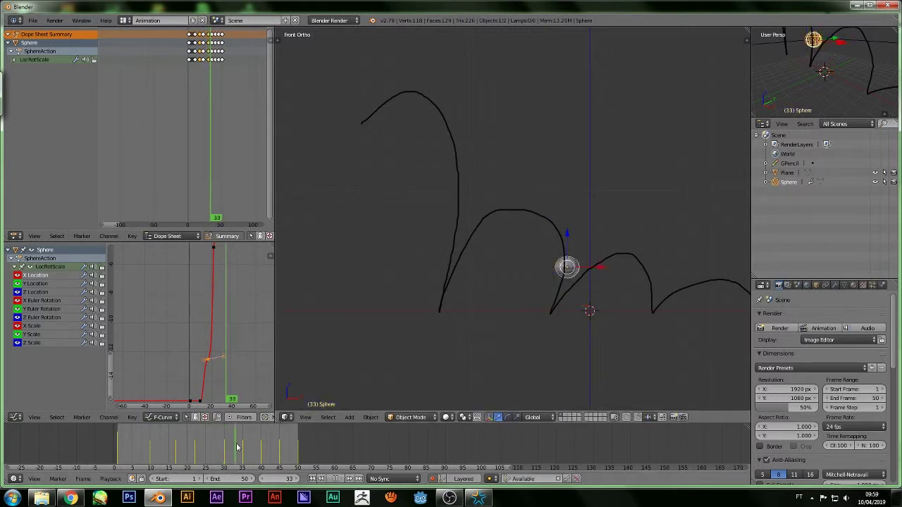
{"action": "left_click_drag", "start_coordinate": [236, 447], "coordinate": [262, 448]}
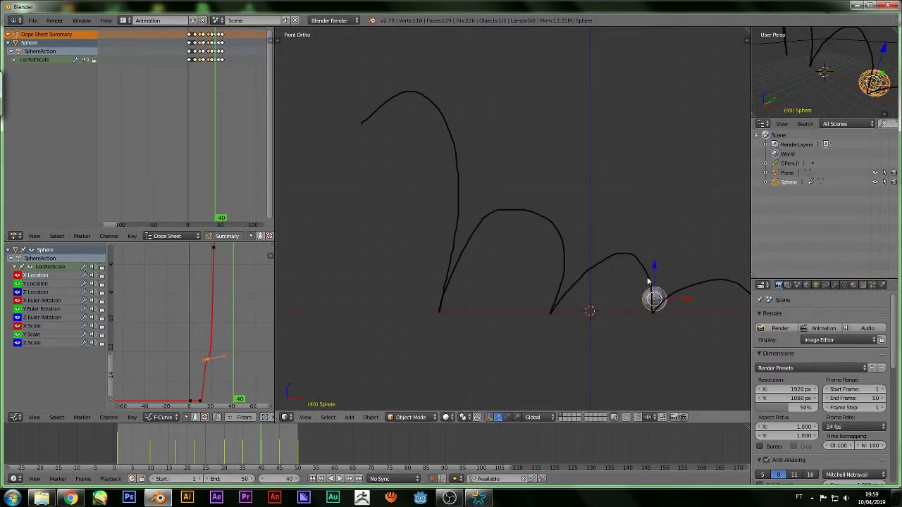
{"action": "key", "text": "s"}
{"action": "key", "text": "z"}
{"action": "left_click", "coordinate": [669, 313]}
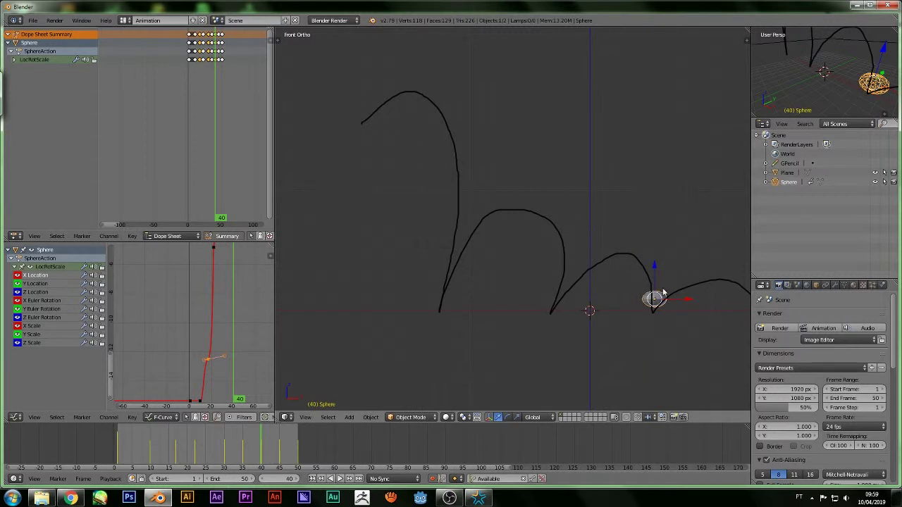
{"action": "key", "text": "g"}
{"action": "key", "text": "z"}
{"action": "left_click", "coordinate": [672, 267]}
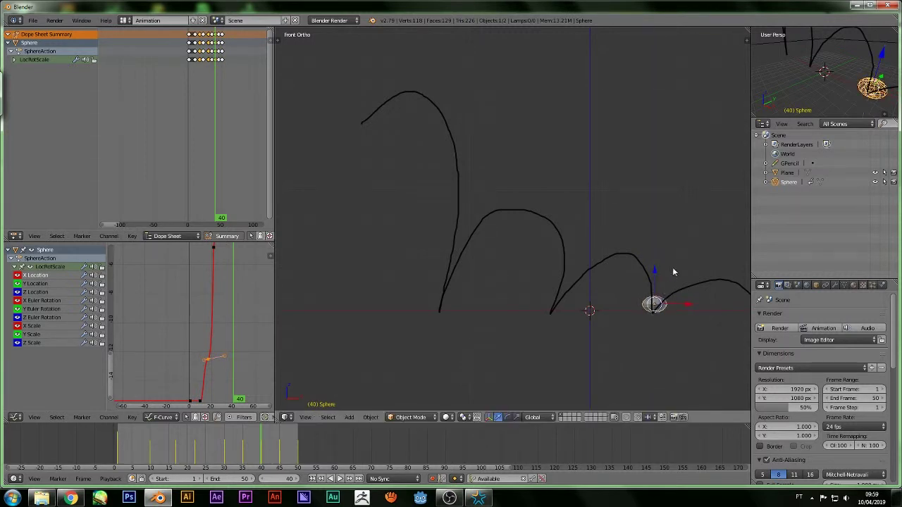
Squash the sphere along Z at frame 50 and nudge it down onto the ground.
{"action": "middle_click_drag", "start_coordinate": [672, 267], "coordinate": [452, 265], "text": "shift"}
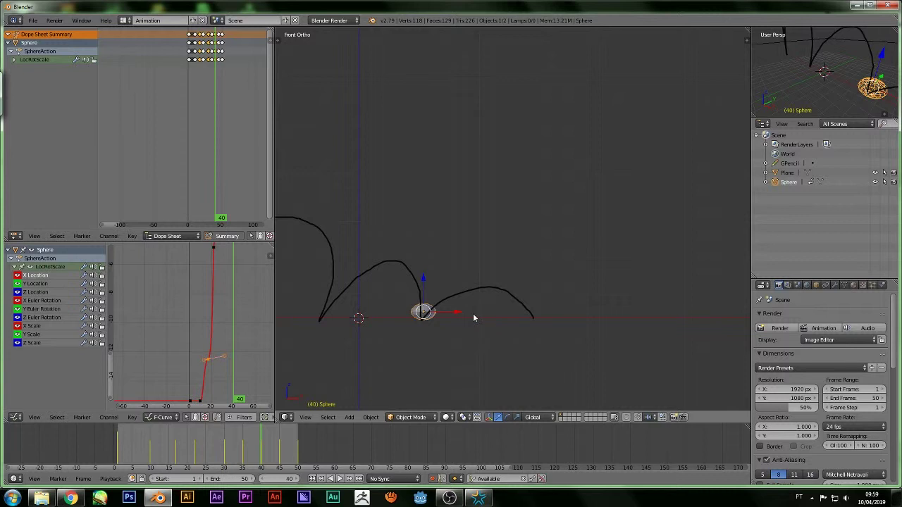
{"action": "left_click_drag", "start_coordinate": [298, 449], "coordinate": [297, 449]}
{"action": "key", "text": "s"}
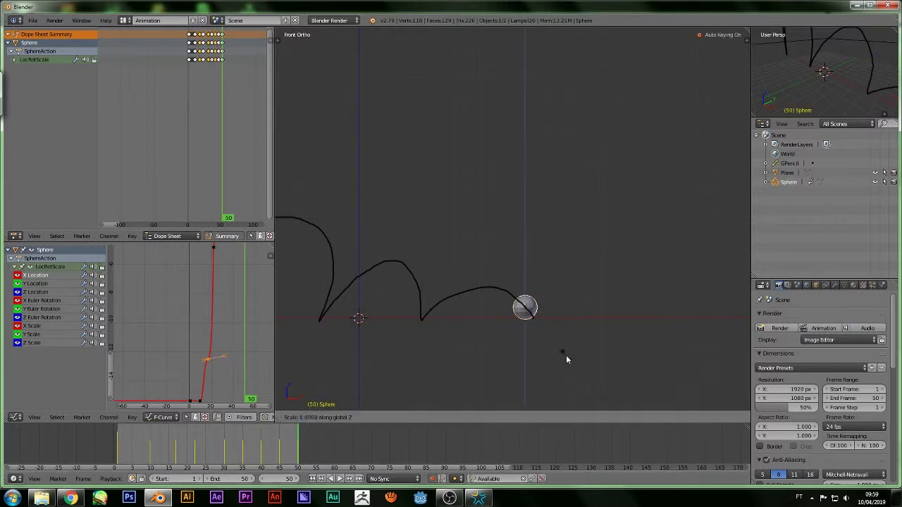
{"action": "key", "text": "z"}
{"action": "left_click", "coordinate": [551, 344]}
{"action": "left_click_drag", "start_coordinate": [526, 276], "coordinate": [526, 280]}
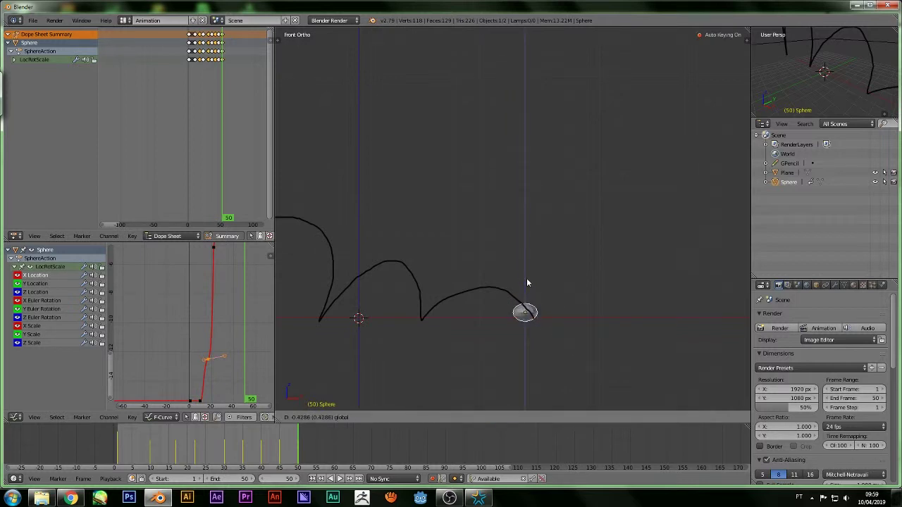
Return to the front view, centre the whole path and rewind to frame 0.
{"action": "scroll", "coordinate": [420, 364], "scroll_direction": "up", "scroll_amount": 1}
{"action": "middle_click_drag", "start_coordinate": [421, 314], "coordinate": [461, 316]}
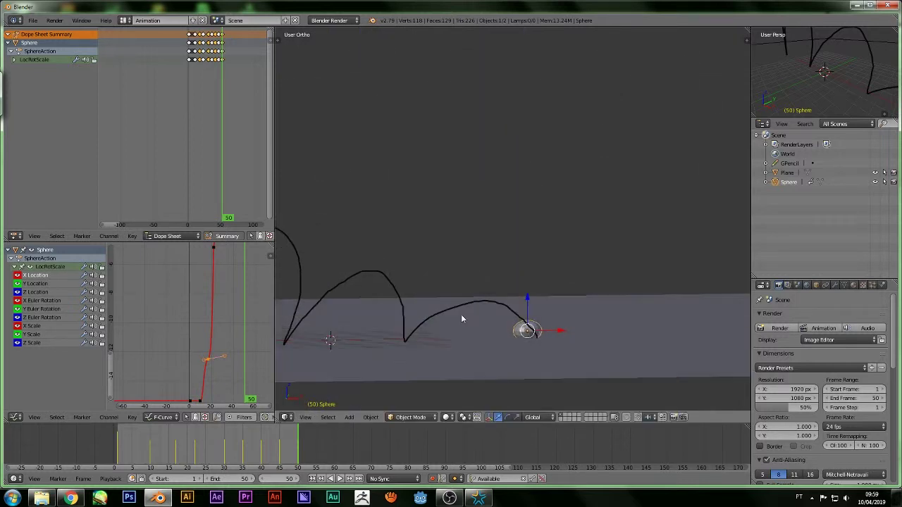
{"action": "key", "text": "KP_1"}
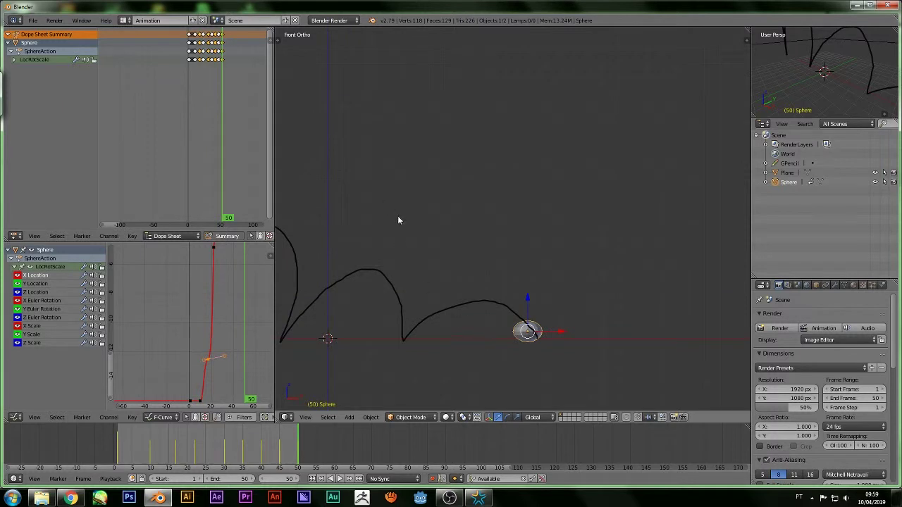
{"action": "scroll", "coordinate": [359, 202], "scroll_direction": "down", "scroll_amount": 6}
{"action": "middle_click_drag", "start_coordinate": [359, 202], "coordinate": [415, 217], "text": "shift"}
{"action": "left_click_drag", "start_coordinate": [248, 387], "coordinate": [194, 386]}
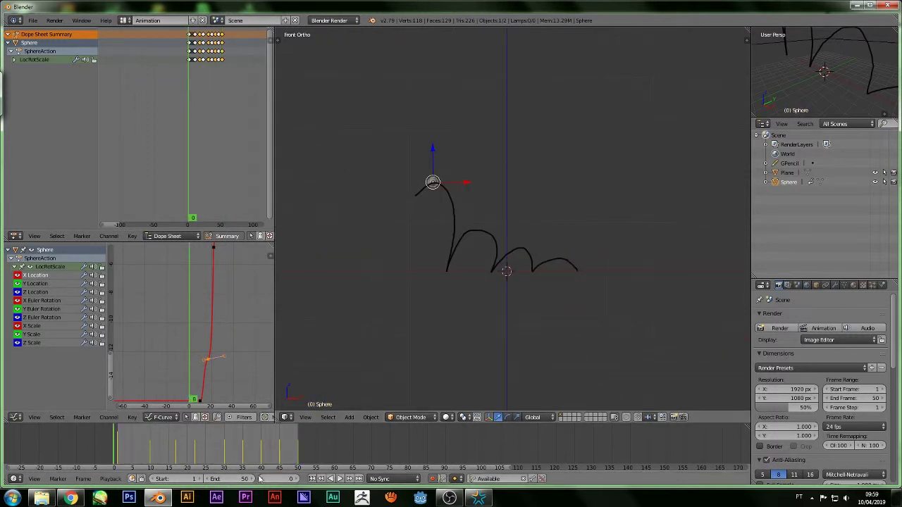
Play the squashing bounce once, stop, and go to frame 1 zoomed in on the path.
{"action": "key", "text": "alt+a"}
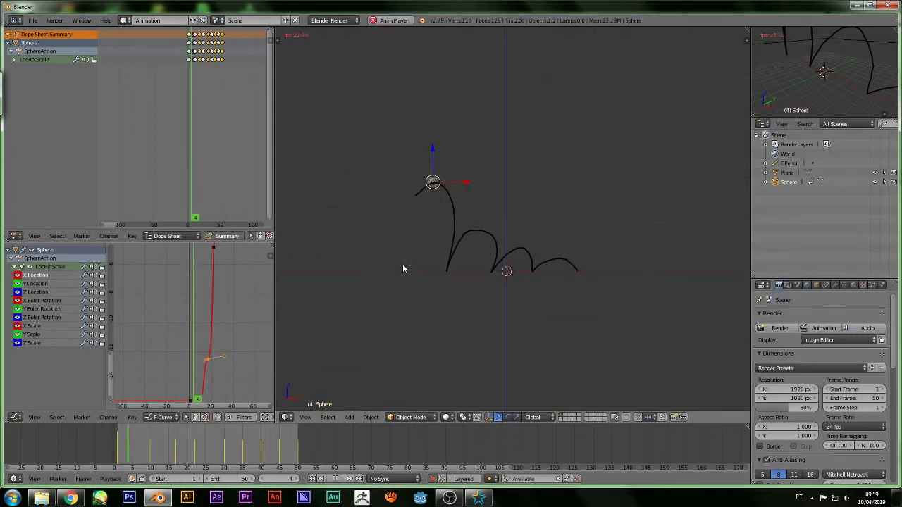
{"action": "scroll", "coordinate": [443, 310], "scroll_direction": "up", "scroll_amount": 3}
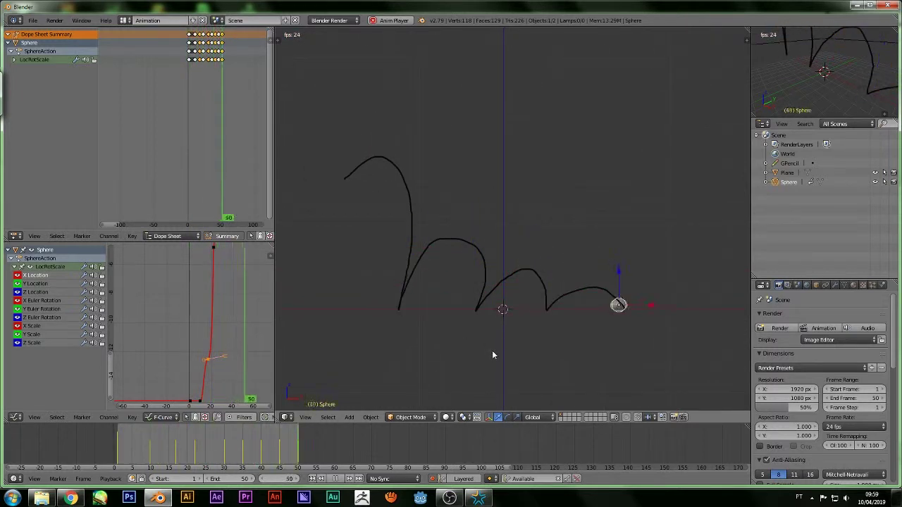
{"action": "key", "text": "Escape"}
{"action": "left_click", "coordinate": [120, 456]}
{"action": "left_click", "coordinate": [118, 455]}
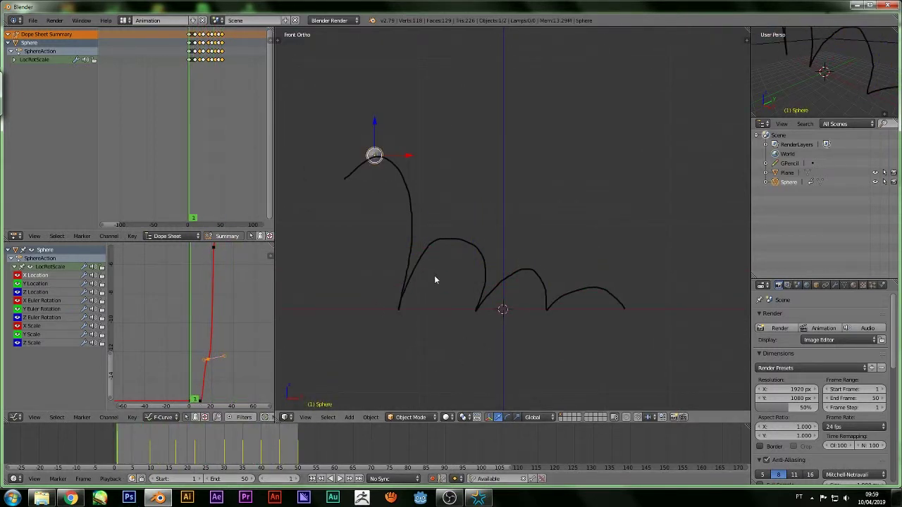
{"action": "scroll", "coordinate": [423, 271], "scroll_direction": "up", "scroll_amount": 2}
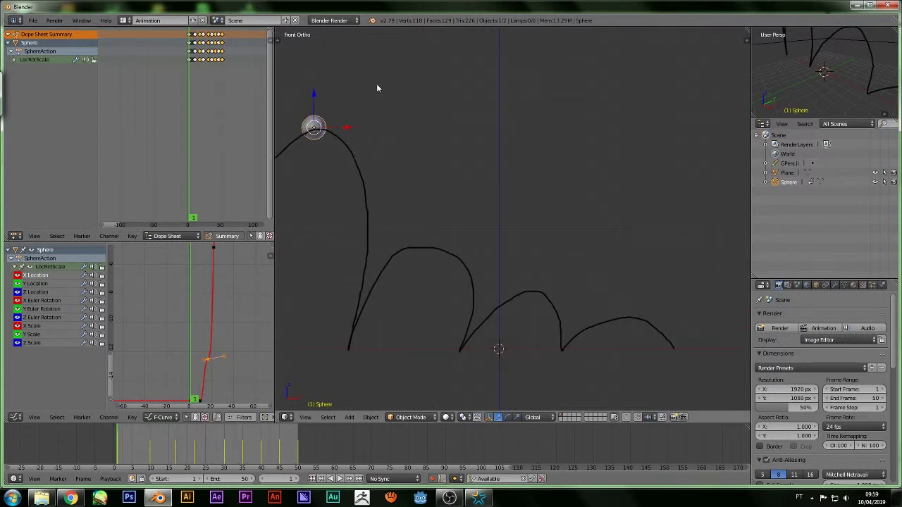
Try a rotation on the sphere, then scrub the timeline through the bounce to frame 27.
{"action": "key", "text": "r"}
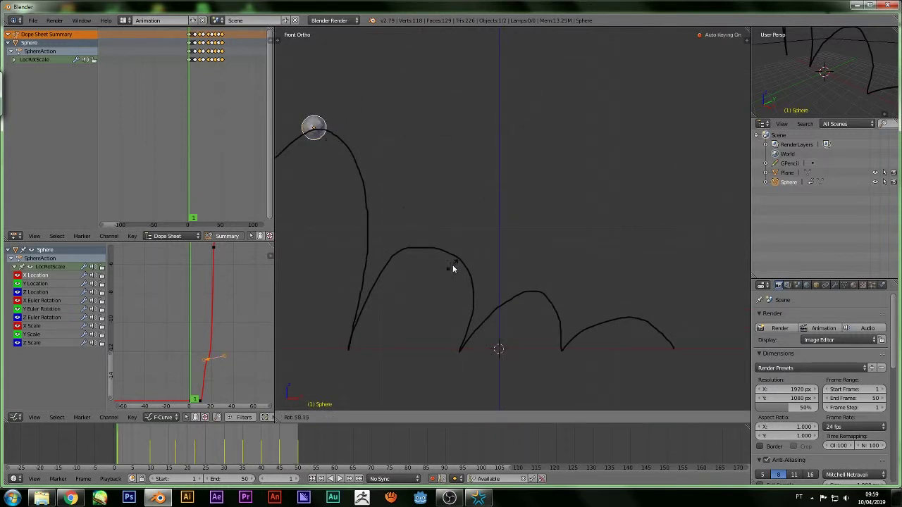
{"action": "left_click", "coordinate": [352, 310]}
{"action": "left_click", "coordinate": [148, 449]}
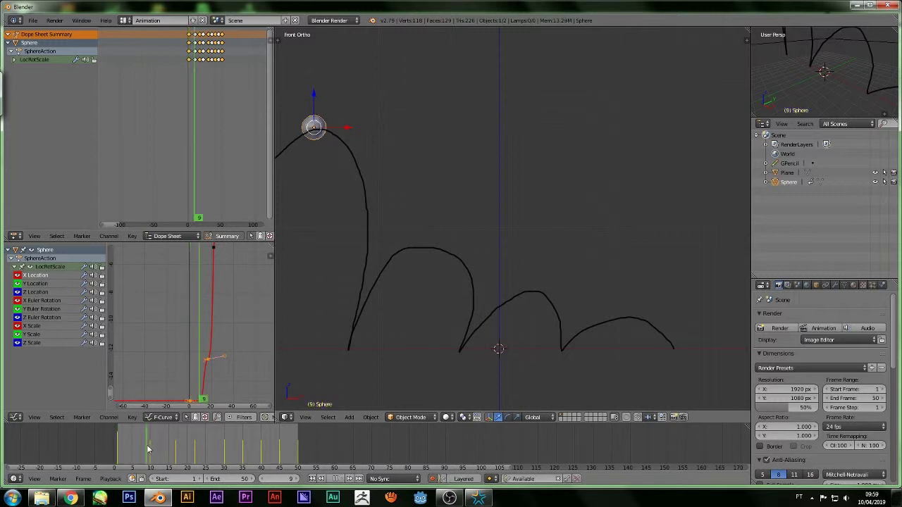
{"action": "left_click_drag", "start_coordinate": [148, 449], "coordinate": [120, 458]}
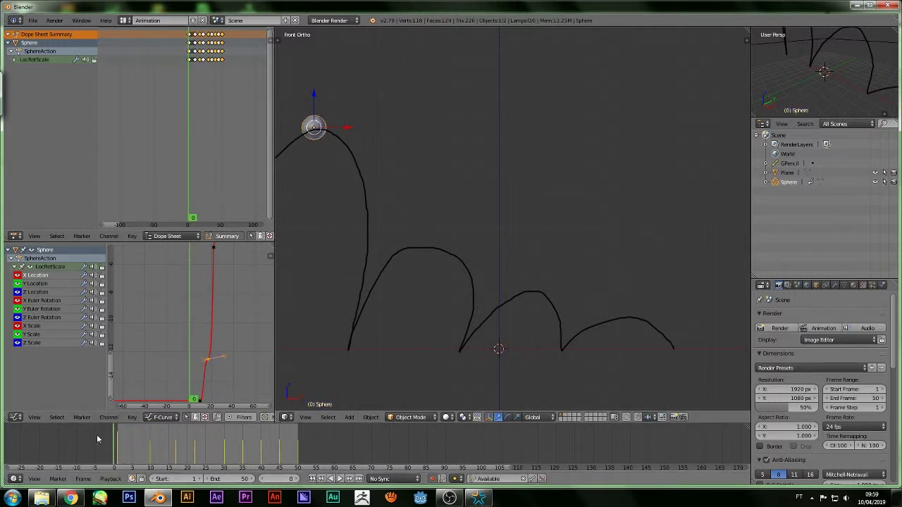
{"action": "left_click_drag", "start_coordinate": [120, 458], "coordinate": [215, 455]}
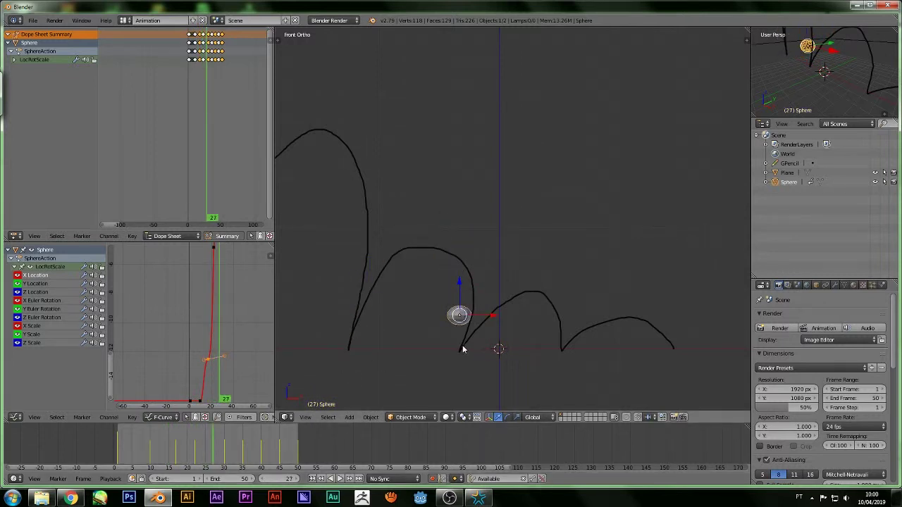
At frame 15, narrow the sphere along X and stretch it along Z into a tall, thin shape.
{"action": "left_click", "coordinate": [226, 455]}
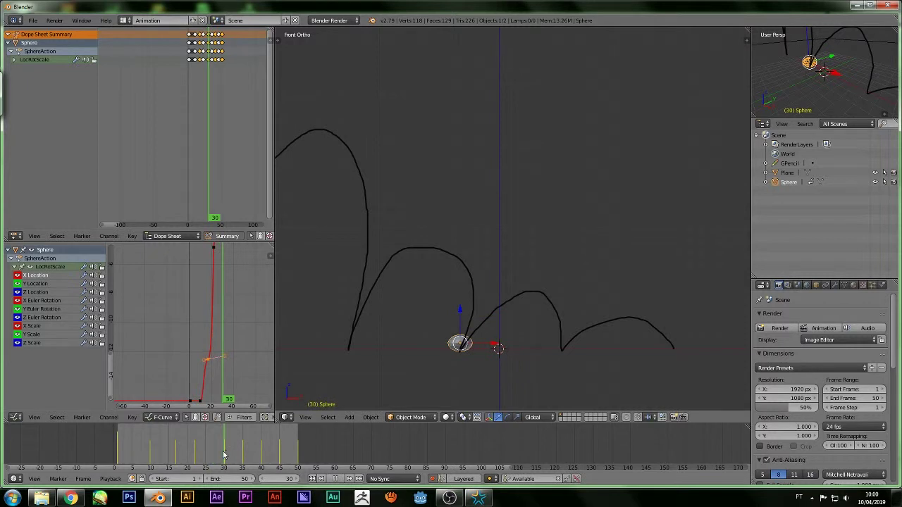
{"action": "mouse_move", "coordinate": [224, 454]}
{"action": "left_mouse_down"}
{"action": "mouse_move", "coordinate": [150, 454]}
{"action": "mouse_move", "coordinate": [176, 453]}
{"action": "left_mouse_up"}
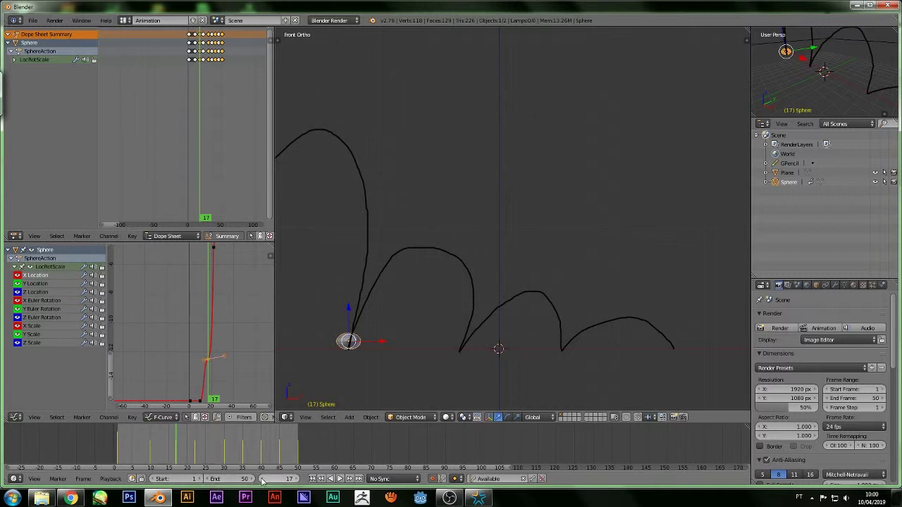
{"action": "key", "text": "Left"}
{"action": "key", "text": "Left"}
{"action": "key", "text": "s"}
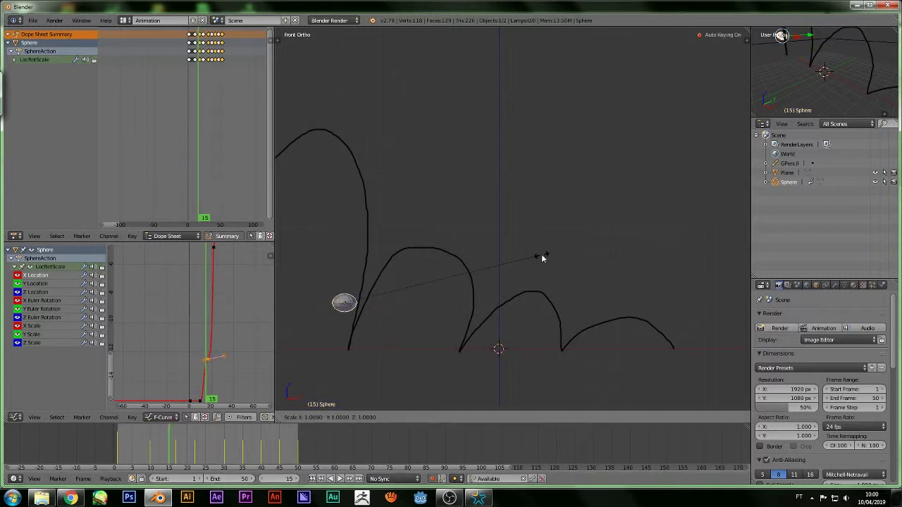
{"action": "key", "text": "x"}
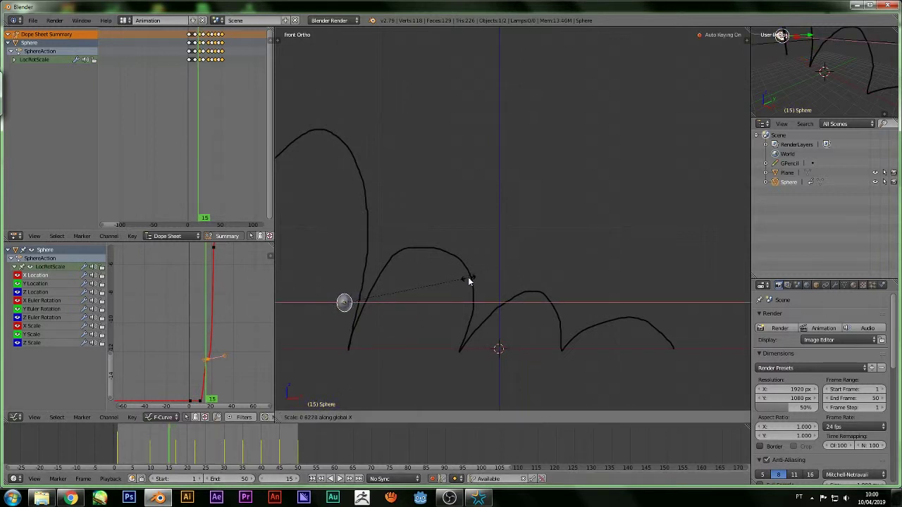
{"action": "key", "text": "z"}
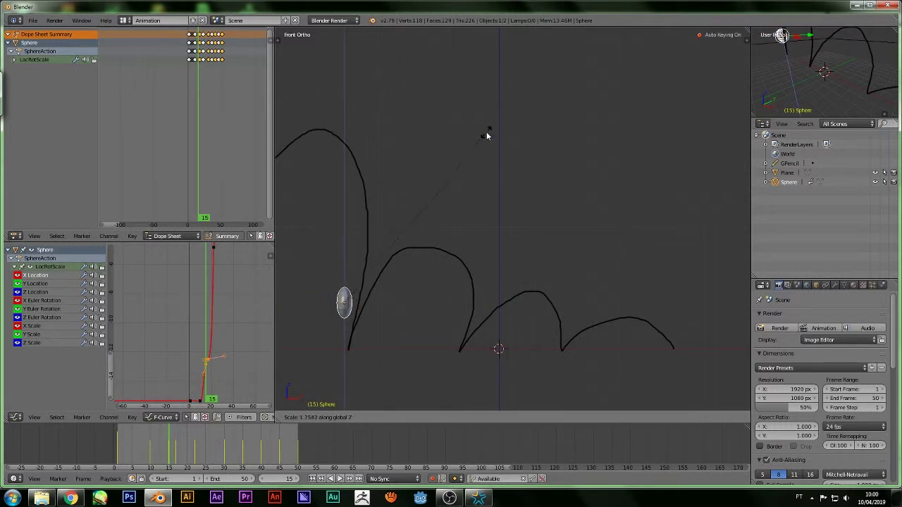
{"action": "left_click", "coordinate": [521, 204]}
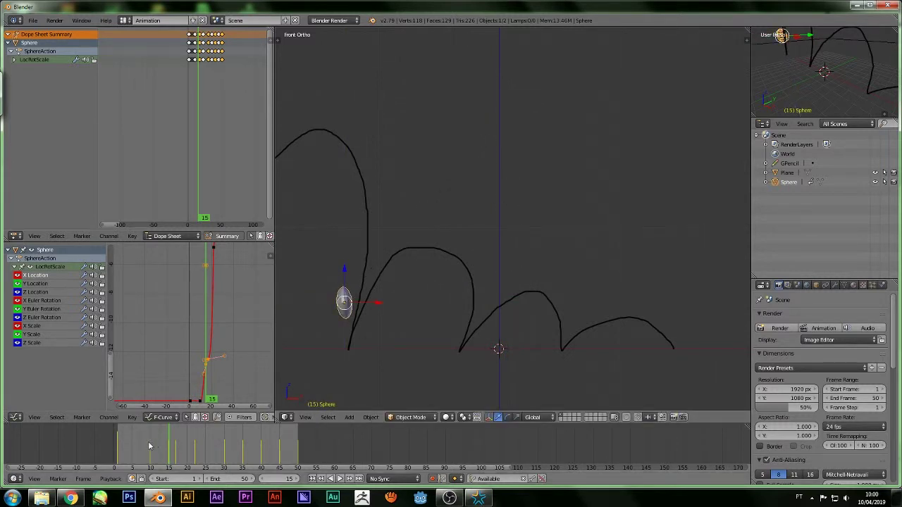
At frame 19, try several rotations and a vertical scale, keeping only a small rotation.
{"action": "left_click_drag", "start_coordinate": [148, 445], "coordinate": [184, 446]}
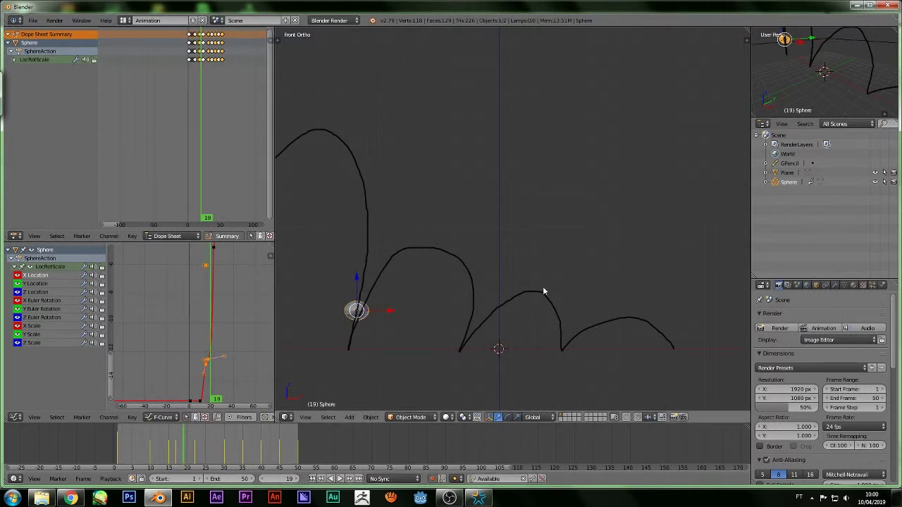
{"action": "key", "text": "r"}
{"action": "right_click", "coordinate": [520, 336]}
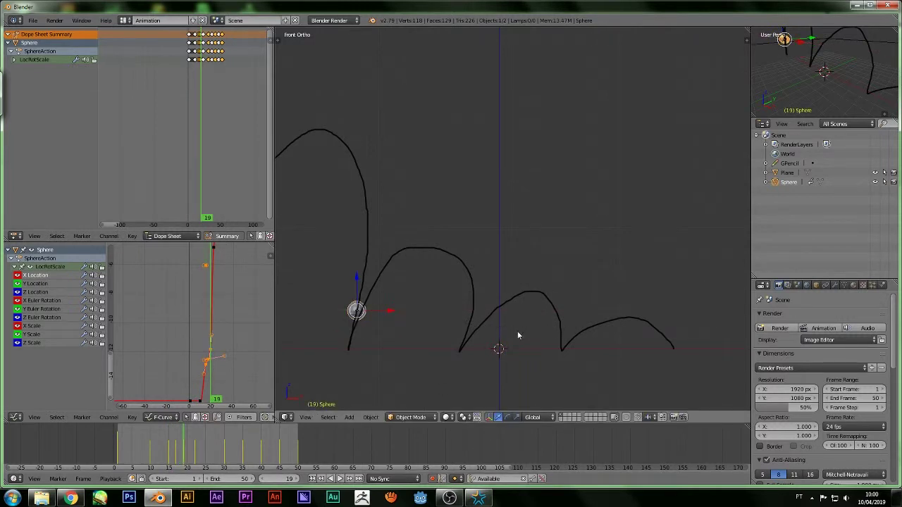
{"action": "key", "text": "r"}
{"action": "right_click", "coordinate": [552, 287]}
{"action": "key", "text": "s"}
{"action": "key", "text": "z"}
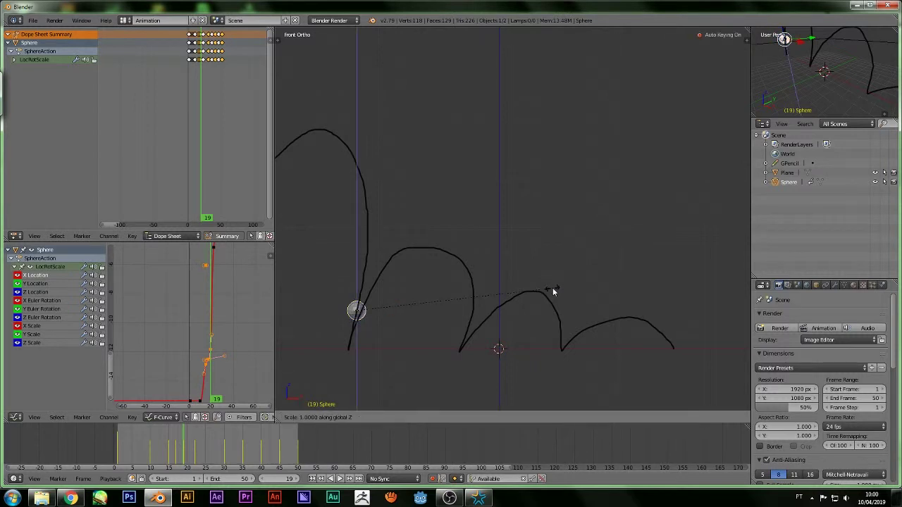
{"action": "right_click", "coordinate": [575, 185]}
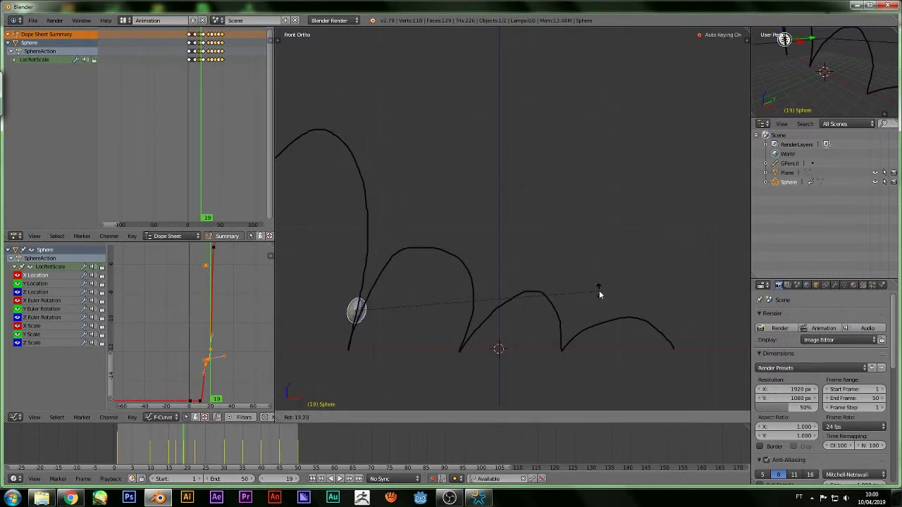
{"action": "left_click", "coordinate": [599, 291]}
Back at frame 15, rotate the stretched sphere to tilt it.
{"action": "mouse_move", "coordinate": [241, 434]}
{"action": "left_mouse_down"}
{"action": "mouse_move", "coordinate": [169, 455]}
{"action": "mouse_move", "coordinate": [196, 454]}
{"action": "mouse_move", "coordinate": [174, 462]}
{"action": "mouse_move", "coordinate": [195, 458]}
{"action": "mouse_move", "coordinate": [161, 447]}
{"action": "mouse_move", "coordinate": [225, 442]}
{"action": "mouse_move", "coordinate": [218, 444]}
{"action": "left_mouse_up"}
{"action": "key", "text": "r"}
{"action": "left_click", "coordinate": [444, 379]}
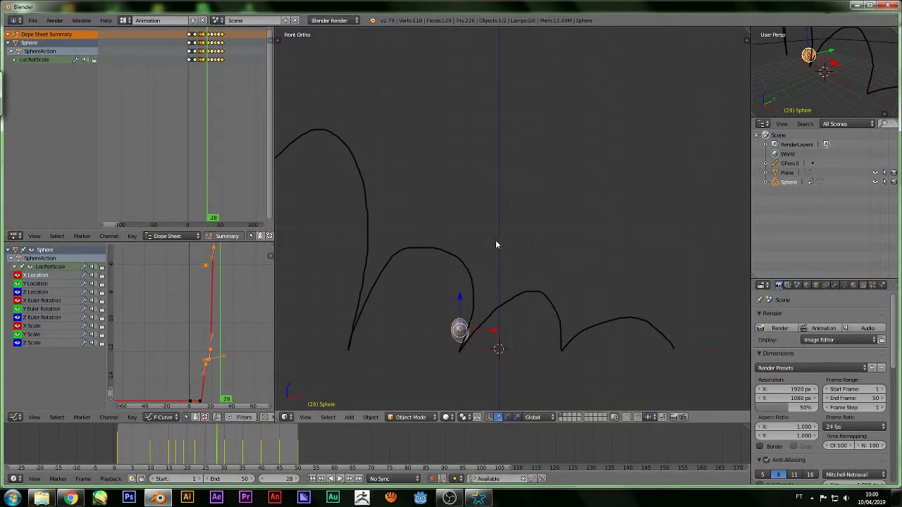
At frame 28, rescale the sphere three times into an elongated stretched shape.
{"action": "key", "text": "s"}
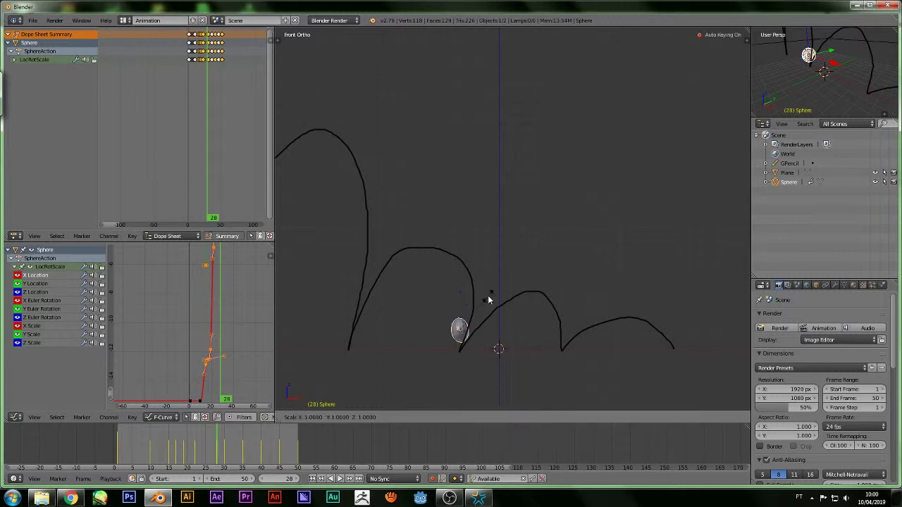
{"action": "left_click", "coordinate": [489, 276]}
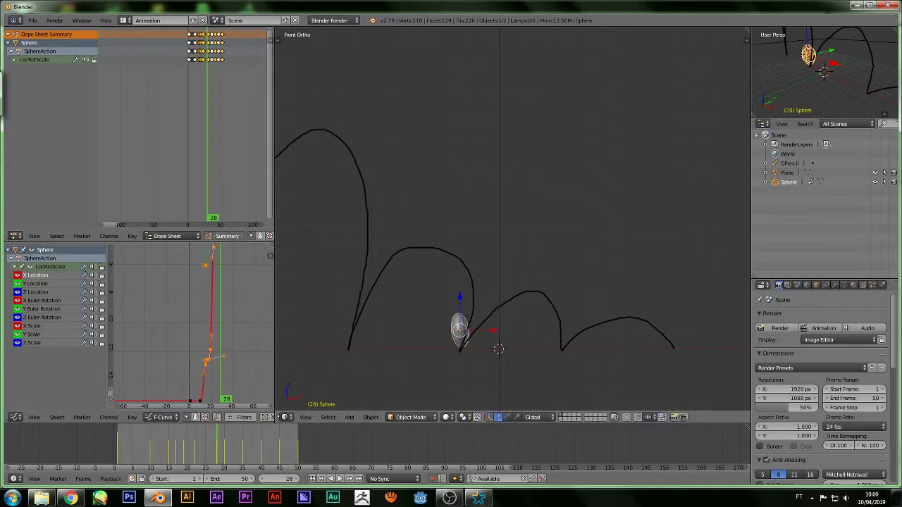
{"action": "key", "text": "s"}
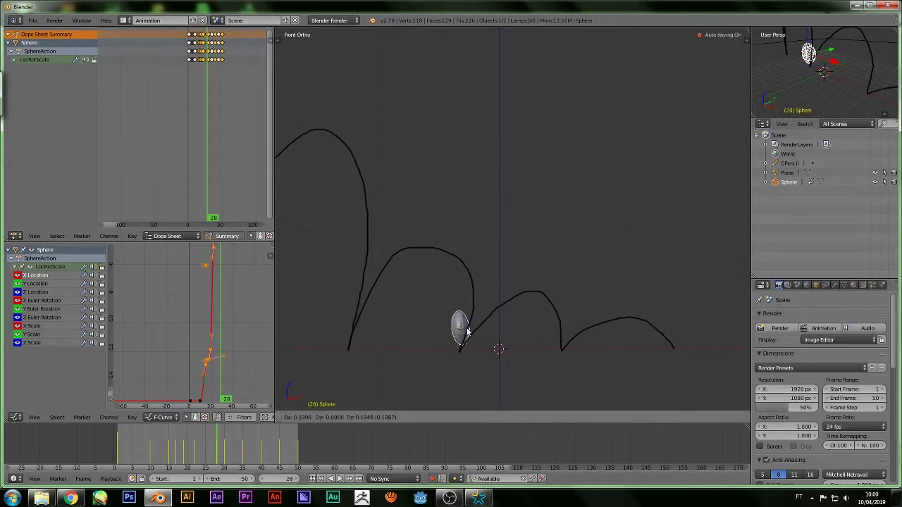
{"action": "left_click", "coordinate": [423, 340]}
{"action": "key", "text": "s"}
{"action": "left_click", "coordinate": [355, 350]}
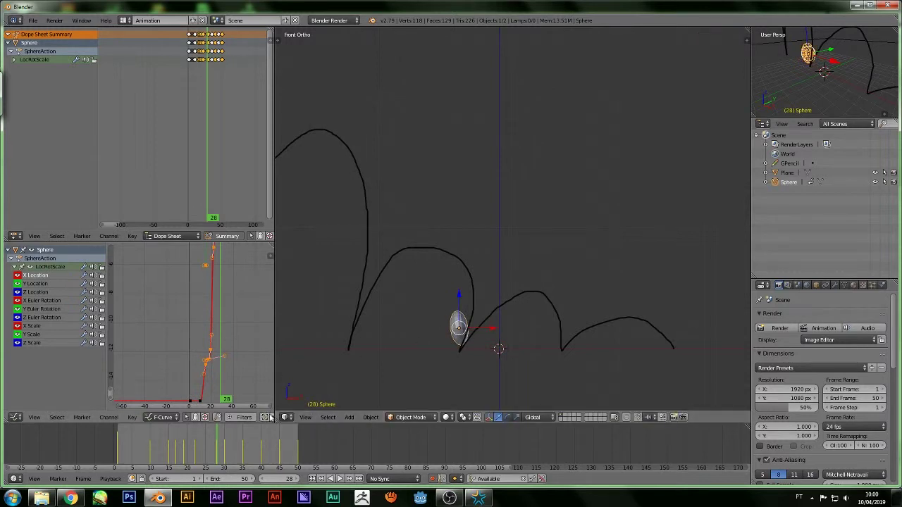
{"action": "mouse_move", "coordinate": [189, 455]}
{"action": "left_mouse_down"}
{"action": "mouse_move", "coordinate": [213, 453]}
{"action": "mouse_move", "coordinate": [169, 461]}
{"action": "mouse_move", "coordinate": [190, 456]}
{"action": "left_mouse_up"}
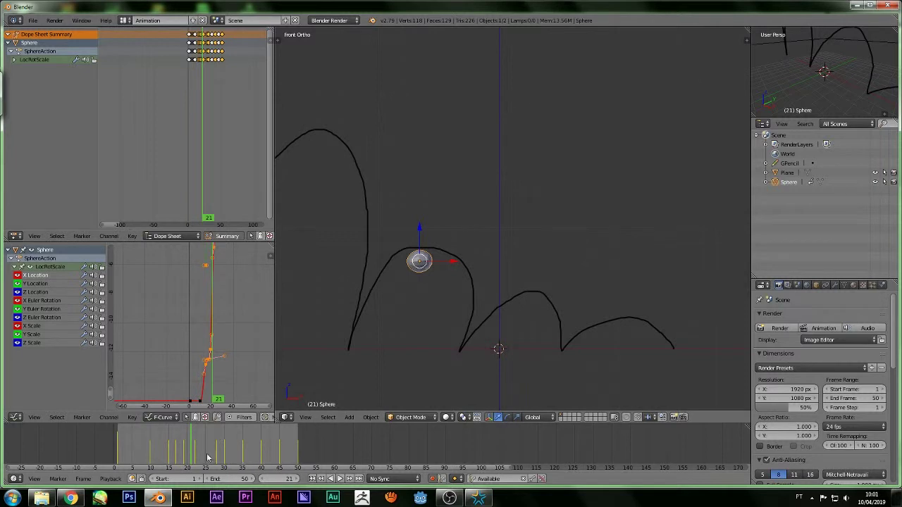
Move to the third bounce arc and try scaling and rotating the sphere, cancelling each attempt.
{"action": "left_click_drag", "start_coordinate": [207, 457], "coordinate": [230, 459]}
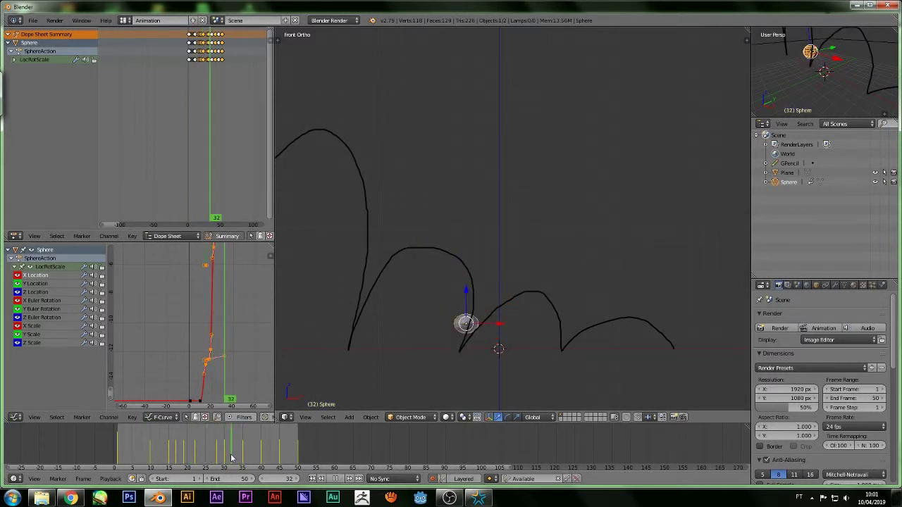
{"action": "key", "text": "s"}
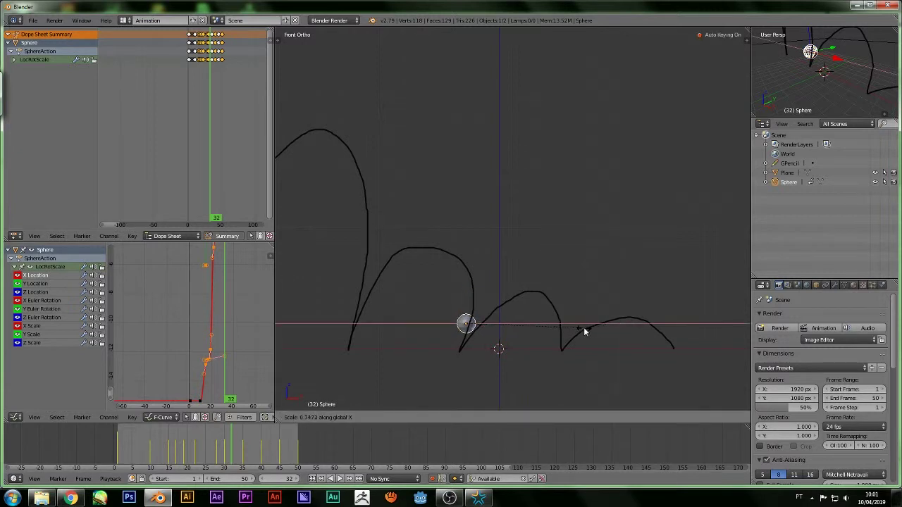
{"action": "key", "text": "Escape"}
{"action": "key", "text": "s"}
{"action": "key", "text": "Escape"}
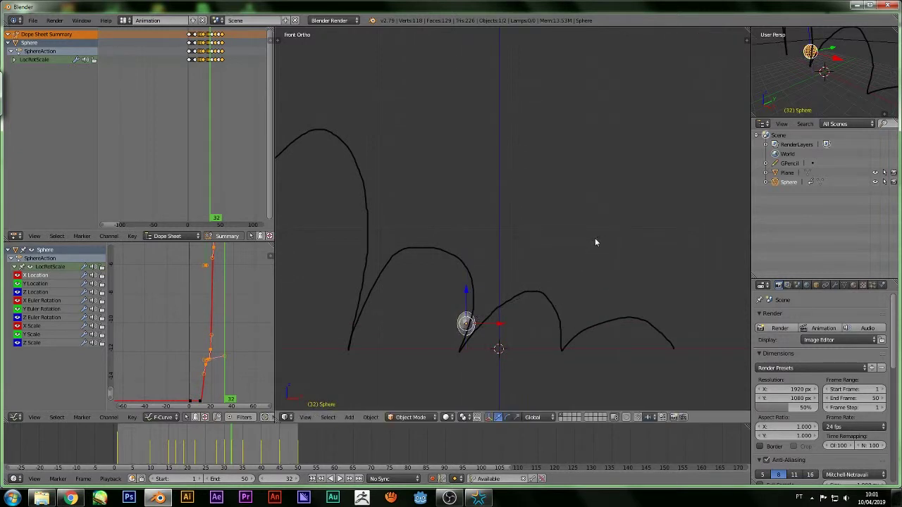
{"action": "key", "text": "r"}
{"action": "key", "text": "Escape"}
At the frame-38 impact, squash the sphere along X and tilt it.
{"action": "left_click_drag", "start_coordinate": [228, 455], "coordinate": [254, 454]}
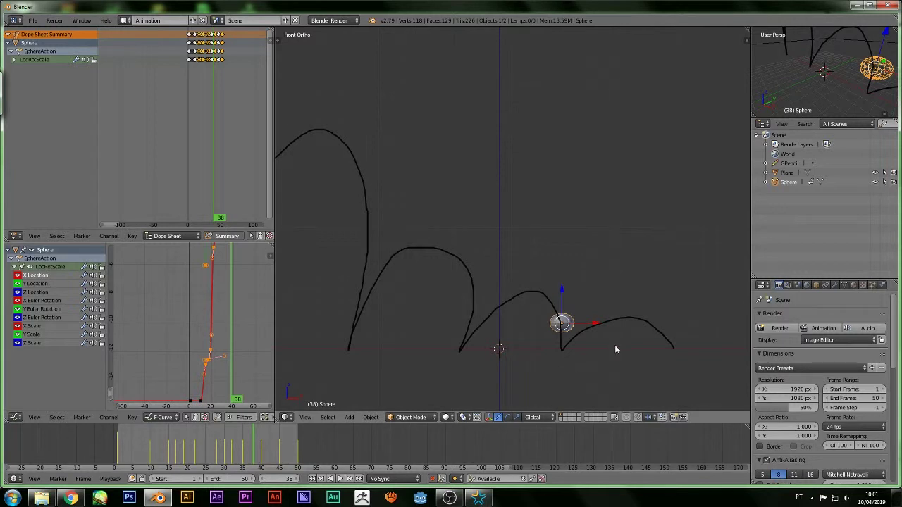
{"action": "key", "text": "s"}
{"action": "key", "text": "x"}
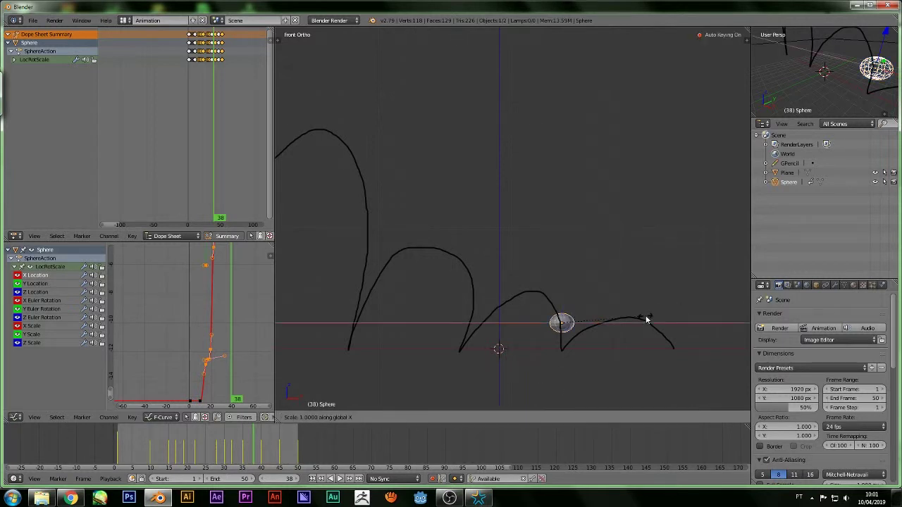
{"action": "left_click", "coordinate": [622, 296]}
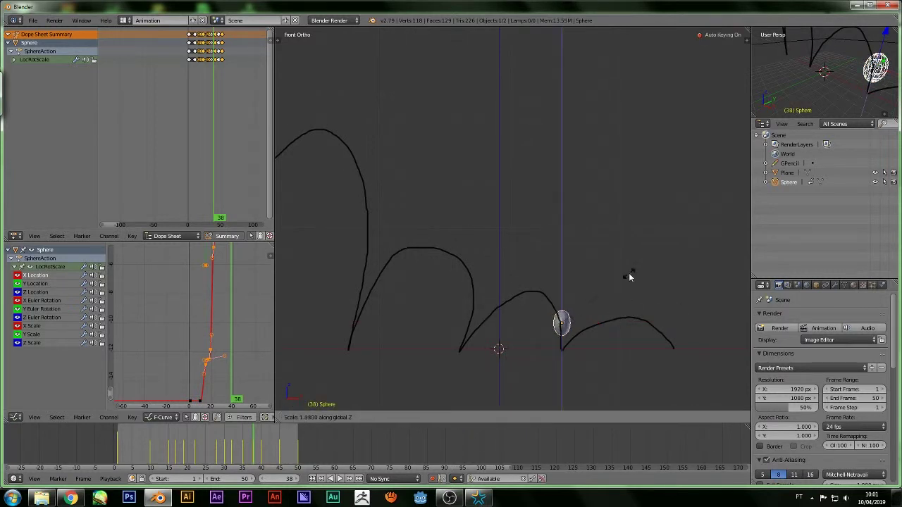
{"action": "key", "text": "r"}
{"action": "left_click", "coordinate": [641, 239]}
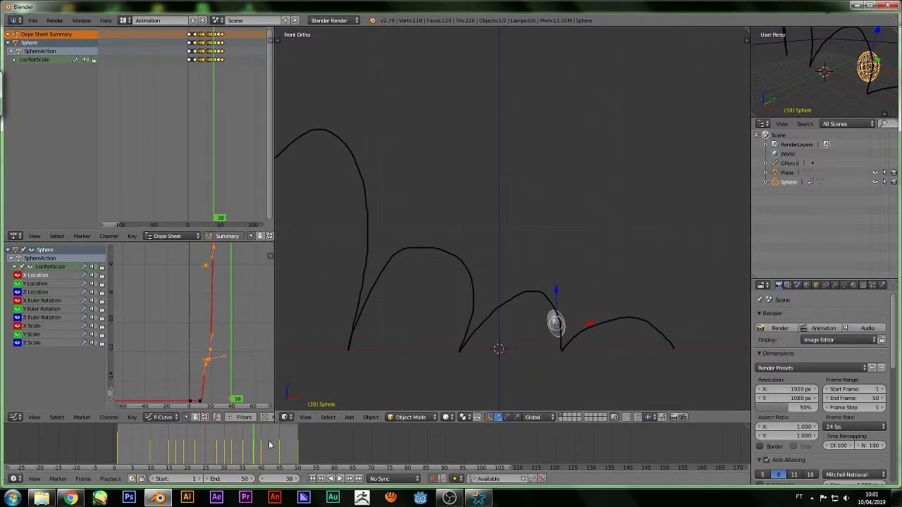
At frame 42, resize the sphere along X and tilt it, then advance to frame 44.
{"action": "left_click_drag", "start_coordinate": [255, 448], "coordinate": [268, 448]}
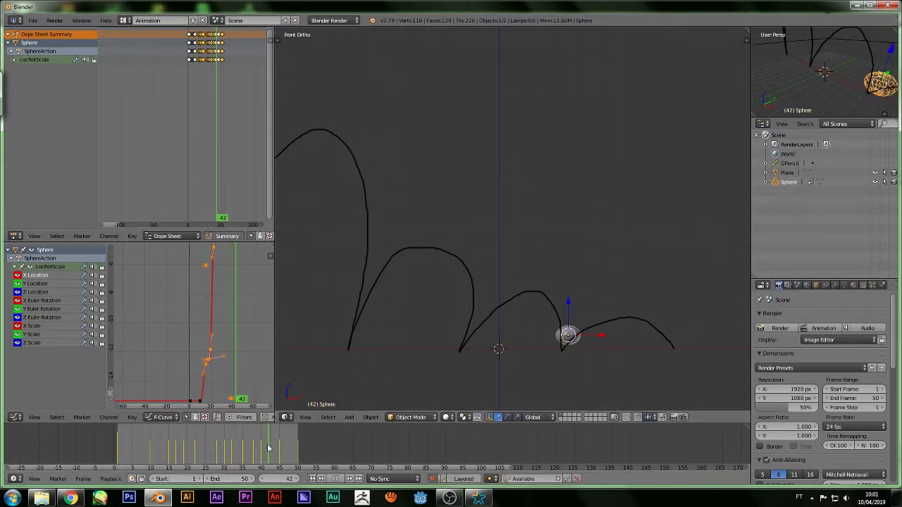
{"action": "key", "text": "r"}
{"action": "key", "text": "x"}
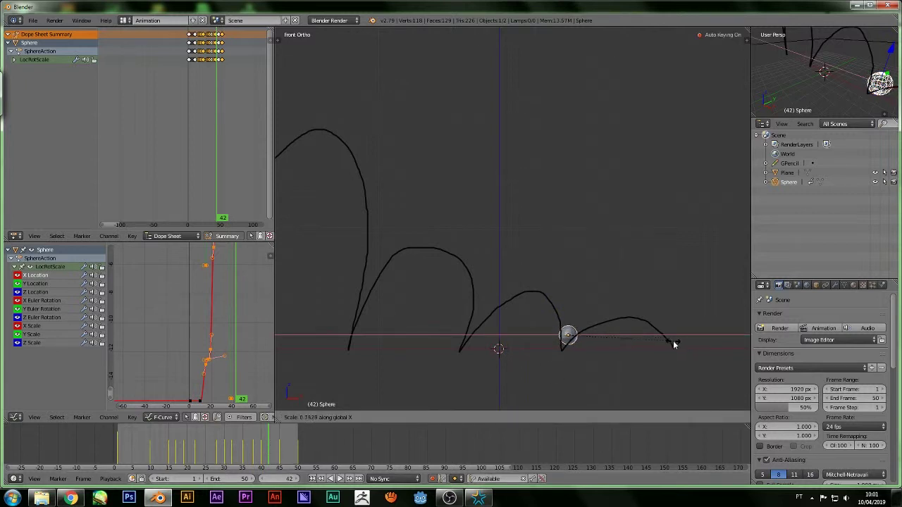
{"action": "left_click", "coordinate": [672, 340]}
{"action": "key", "text": "r"}
{"action": "left_click", "coordinate": [671, 295]}
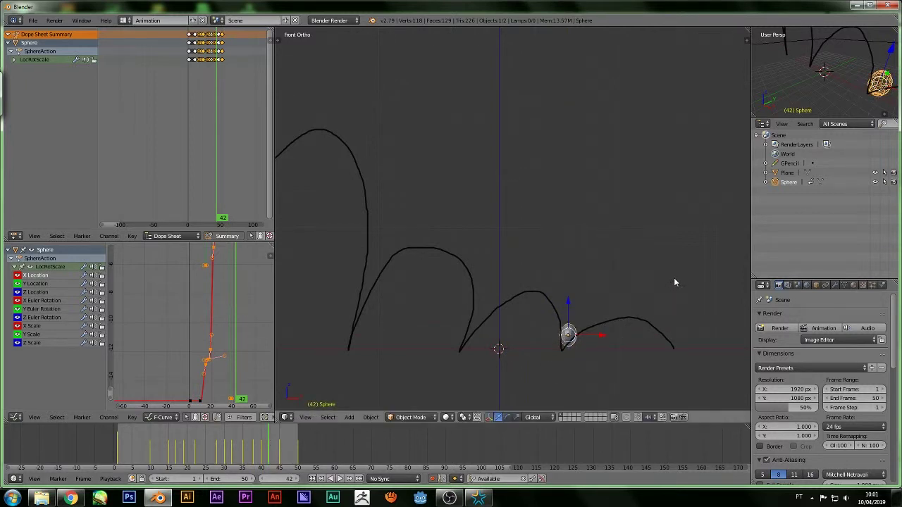
{"action": "key", "text": "r"}
{"action": "left_click", "coordinate": [649, 362]}
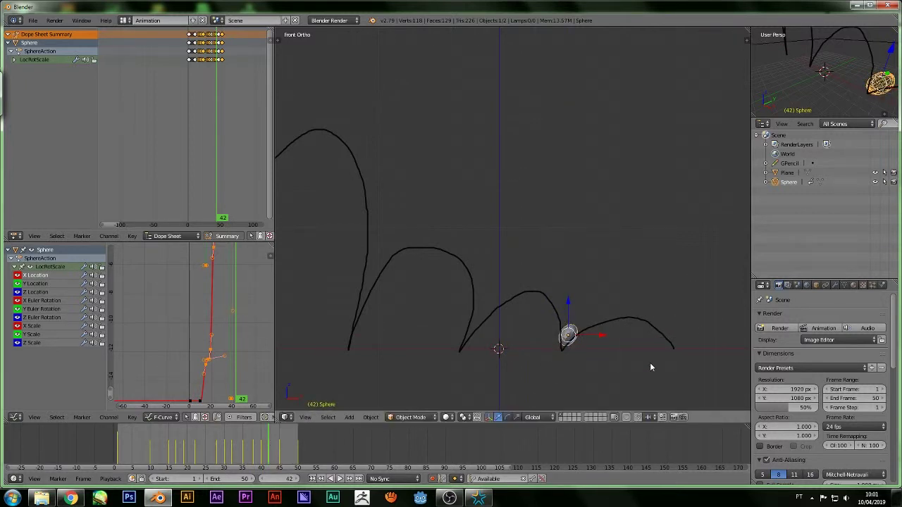
{"action": "left_click", "coordinate": [280, 455]}
{"action": "left_click_drag", "start_coordinate": [280, 455], "coordinate": [275, 456]}
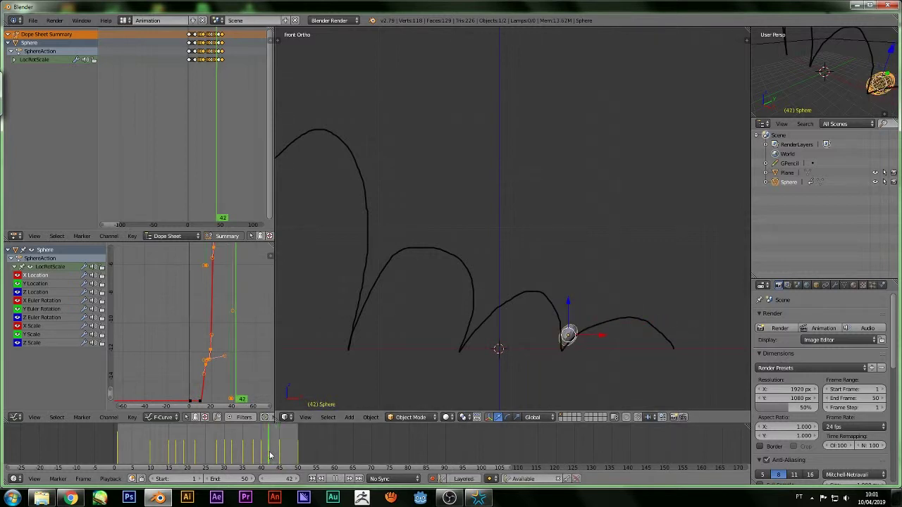
At frame 45, tilt the sphere, then scrub back through the last bounce.
{"action": "left_click", "coordinate": [278, 456]}
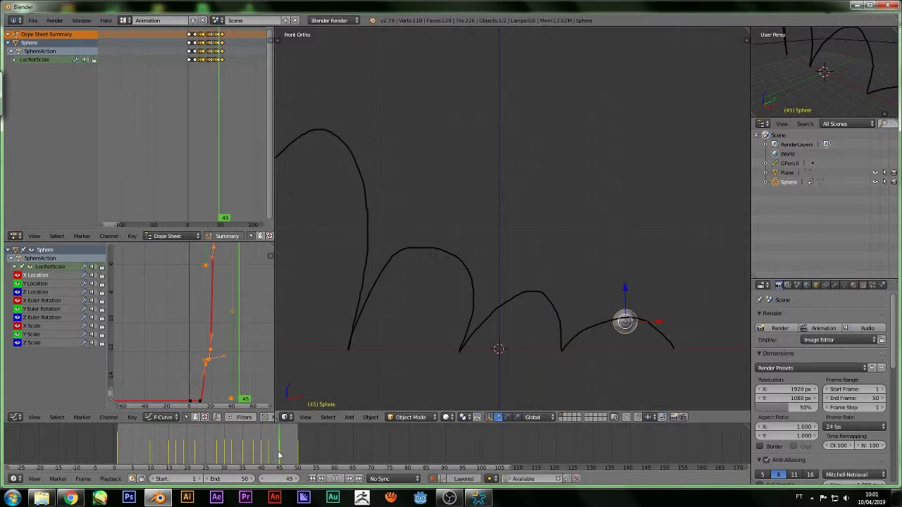
{"action": "key", "text": "r"}
{"action": "left_click", "coordinate": [653, 359]}
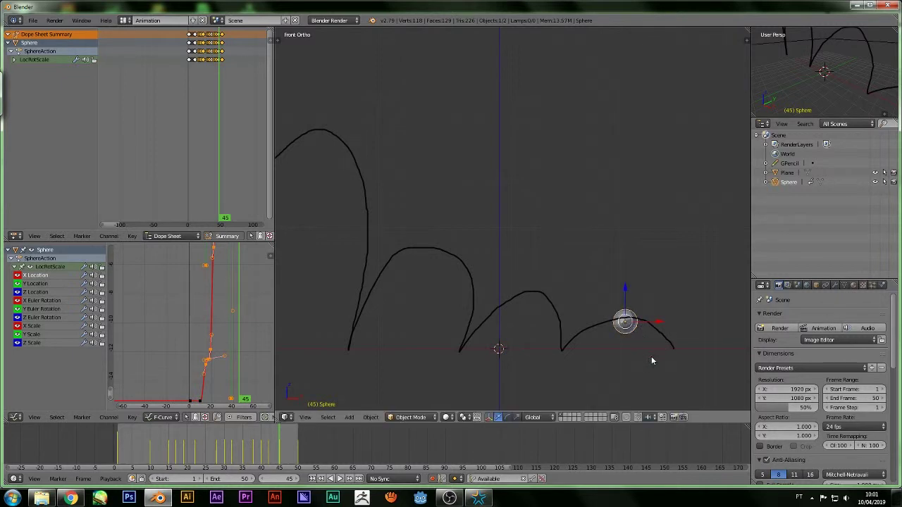
{"action": "mouse_move", "coordinate": [248, 454]}
{"action": "left_mouse_down"}
{"action": "mouse_move", "coordinate": [296, 450]}
{"action": "mouse_move", "coordinate": [122, 431]}
{"action": "left_mouse_up"}
Play the bounce, select all Dope Sheet keys and trial a wider timing, then revert it.
{"action": "key", "text": "alt+a"}
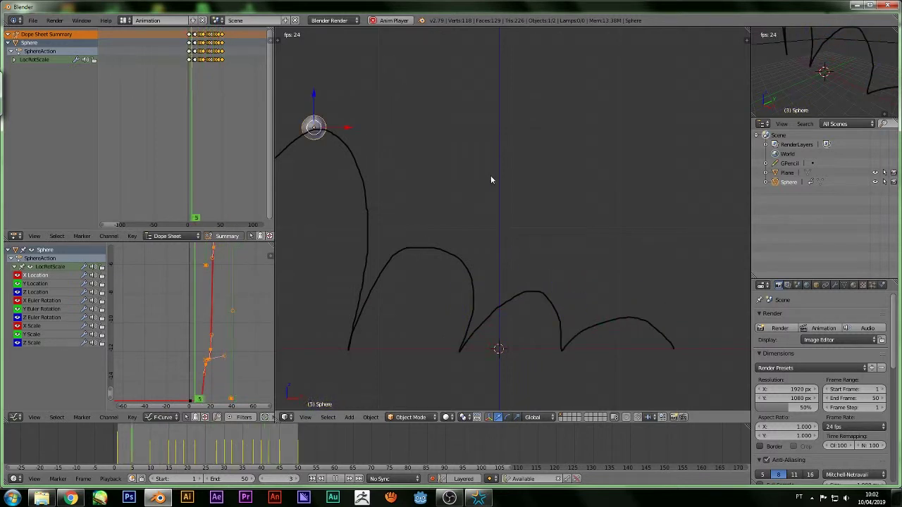
{"action": "key", "text": "alt+a"}
{"action": "scroll", "coordinate": [197, 70], "scroll_direction": "down", "scroll_amount": 1}
{"action": "key", "text": "a"}
{"action": "key", "text": "a"}
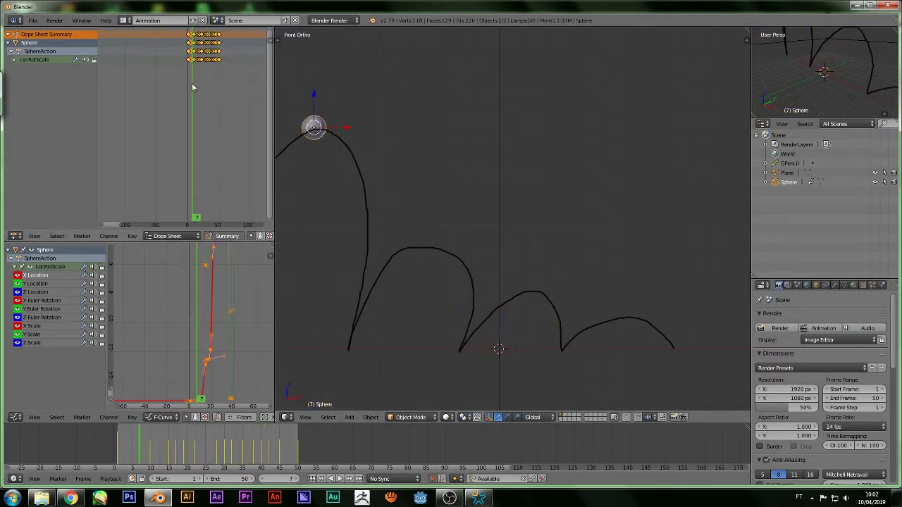
{"action": "key", "text": "alt+a"}
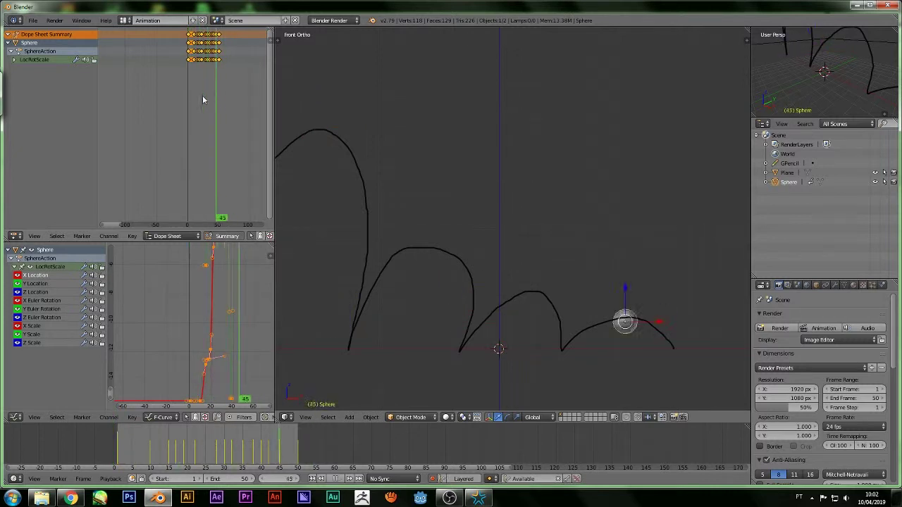
{"action": "key", "text": "Escape"}
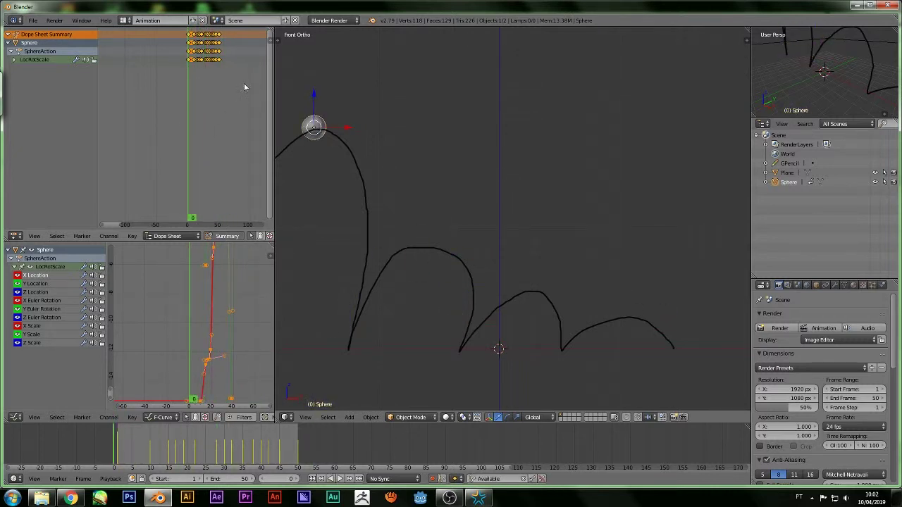
{"action": "key", "text": "s"}
{"action": "left_click", "coordinate": [255, 82]}
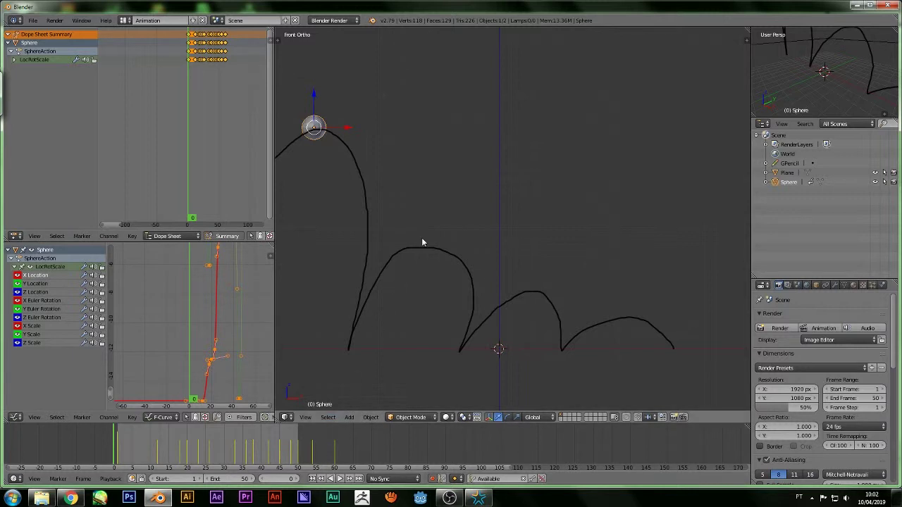
{"action": "key", "text": "alt+a"}
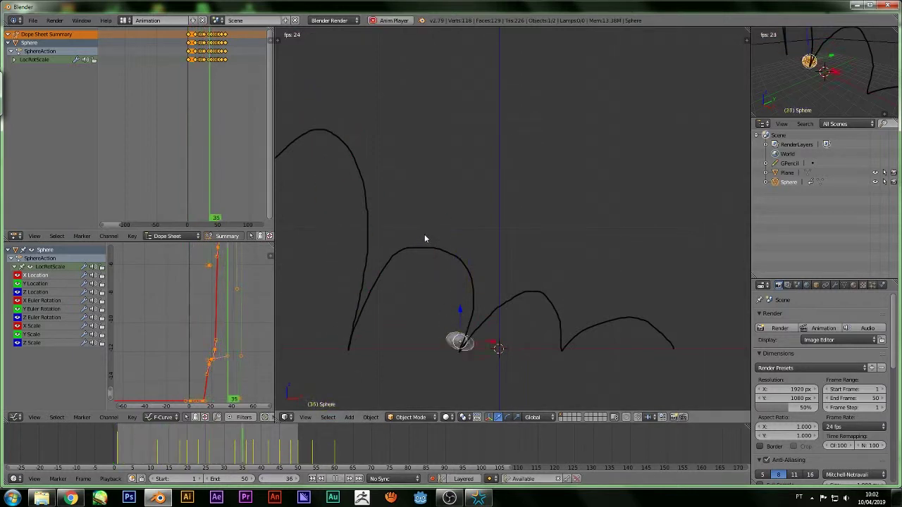
{"action": "key", "text": "Escape"}
{"action": "key", "text": "s"}
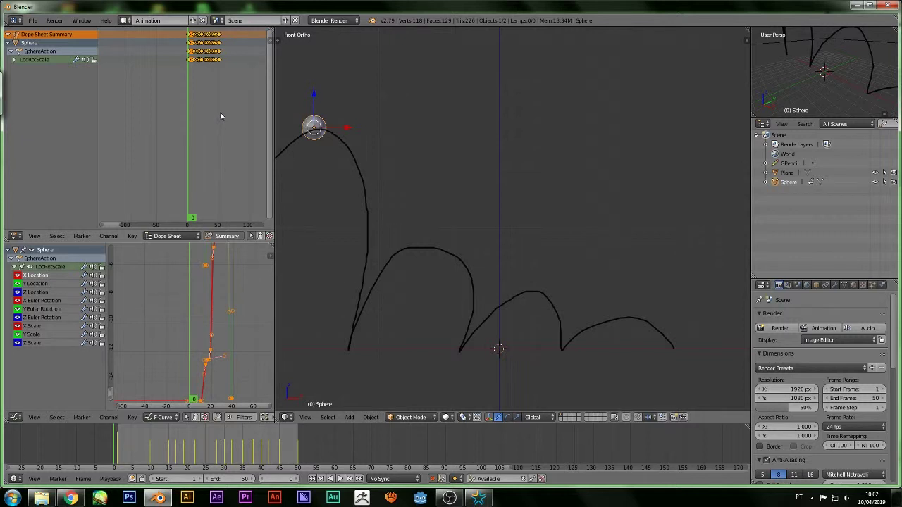
Deselect every keyframe in the Dope Sheet and scrub the timeline to around frame 10.
{"action": "scroll", "coordinate": [236, 47], "scroll_direction": "up", "scroll_amount": 1}
{"action": "scroll", "coordinate": [214, 46], "scroll_direction": "up", "scroll_amount": 2}
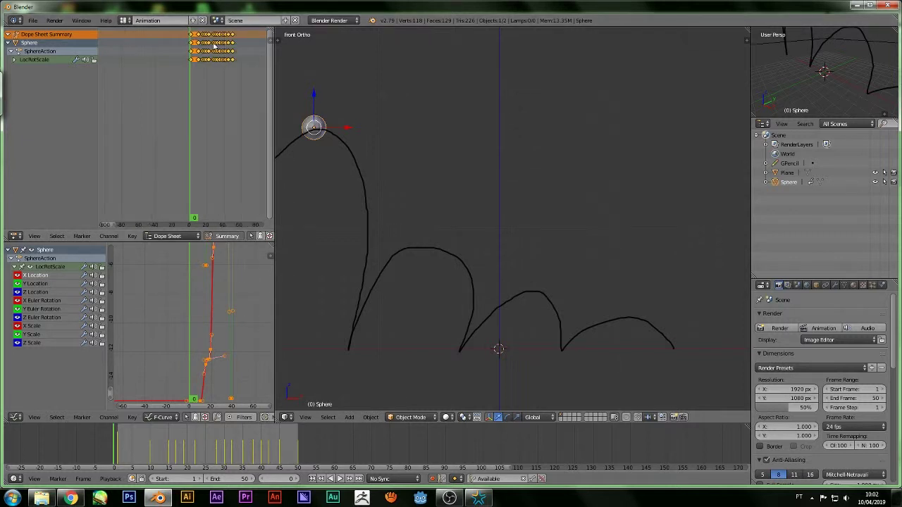
{"action": "key", "text": "a"}
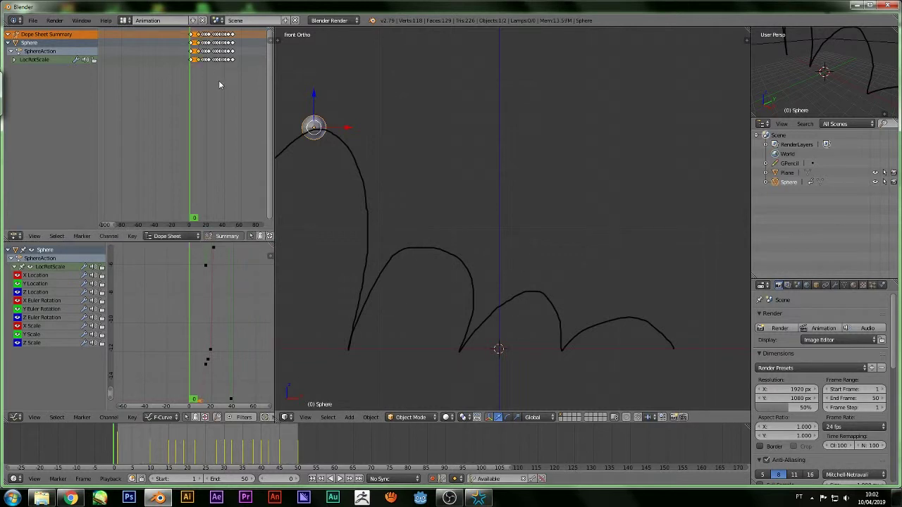
{"action": "scroll", "coordinate": [218, 80], "scroll_direction": "down", "scroll_amount": 1}
{"action": "scroll", "coordinate": [216, 108], "scroll_direction": "down", "scroll_amount": 1}
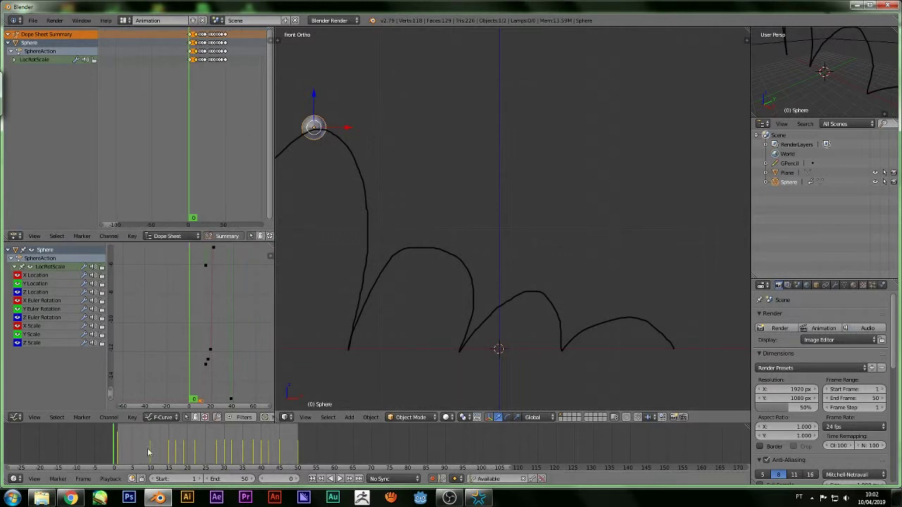
{"action": "scroll", "coordinate": [211, 287], "scroll_direction": "down", "scroll_amount": 1}
{"action": "scroll", "coordinate": [214, 289], "scroll_direction": "down", "scroll_amount": 1}
{"action": "scroll", "coordinate": [222, 303], "scroll_direction": "down", "scroll_amount": 1}
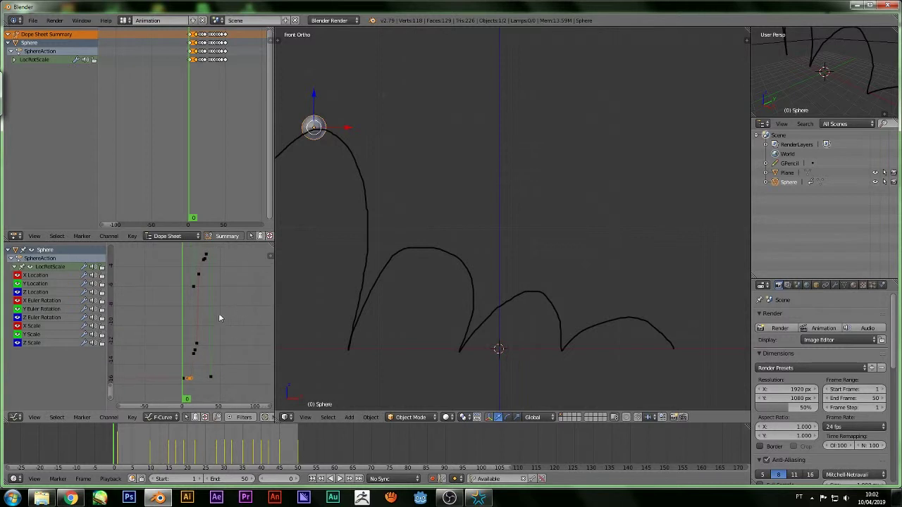
{"action": "mouse_move", "coordinate": [161, 455]}
{"action": "left_mouse_down"}
{"action": "mouse_move", "coordinate": [144, 457]}
{"action": "mouse_move", "coordinate": [290, 459]}
{"action": "mouse_move", "coordinate": [148, 465]}
{"action": "left_mouse_up"}
{"action": "scroll", "coordinate": [447, 306], "scroll_direction": "down", "scroll_amount": 1}
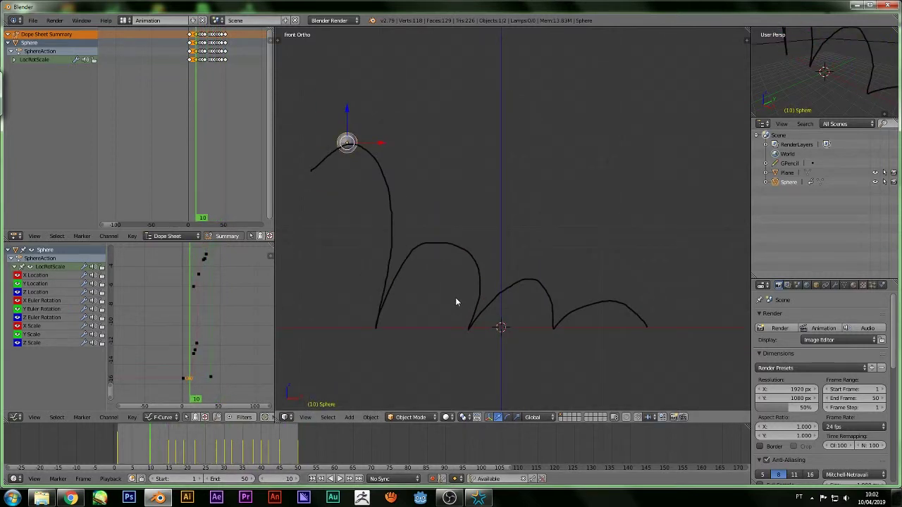
Add a camera at the 3D cursor and view through it with Numpad 0.
{"action": "left_click", "coordinate": [491, 329]}
{"action": "key", "text": "shift+a"}
{"action": "left_click", "coordinate": [488, 423]}
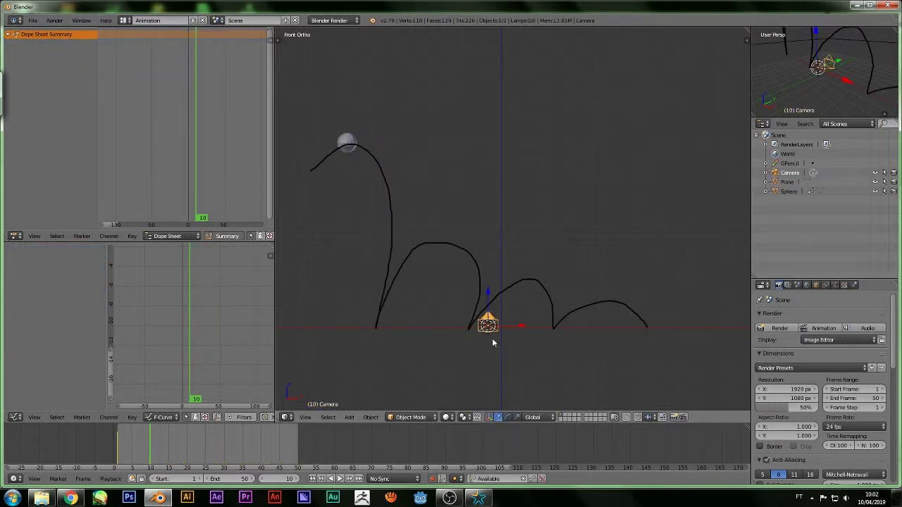
{"action": "key", "text": "KP_0"}
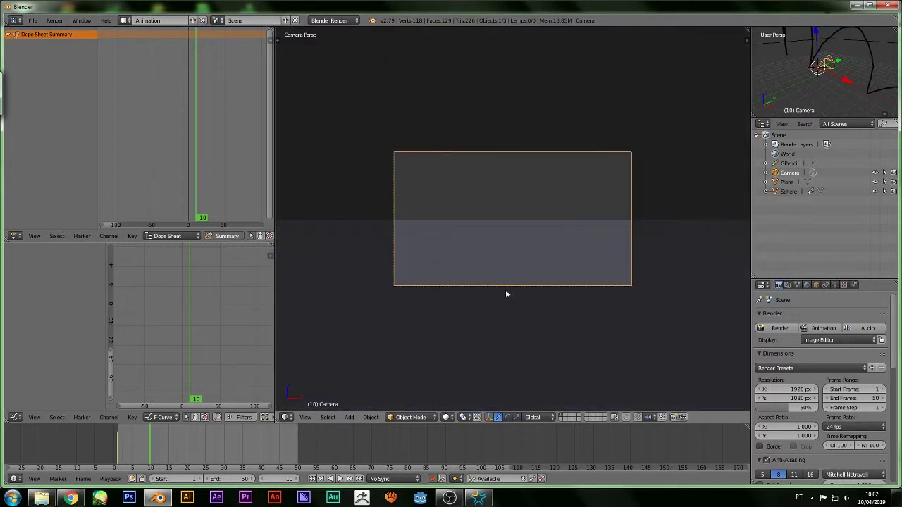
Pull the camera back along Z and reposition it to frame the whole bounce path.
{"action": "key", "text": "g"}
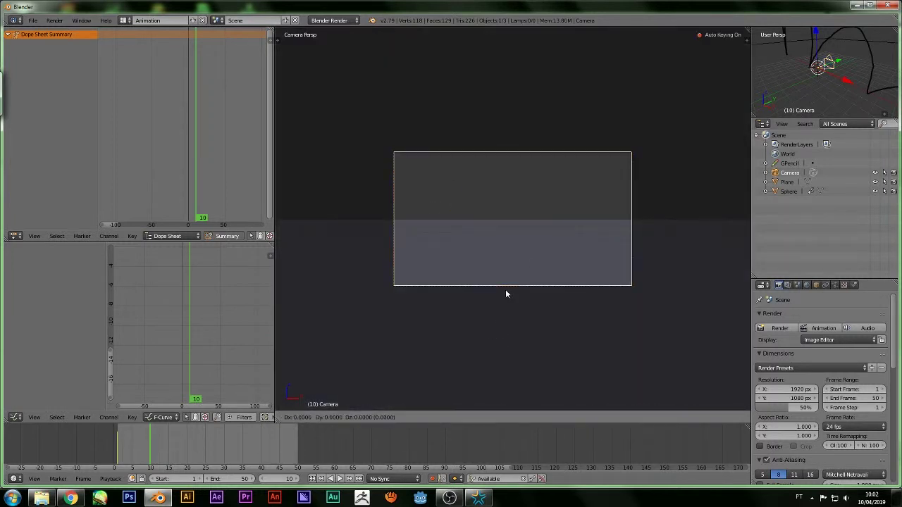
{"action": "right_click", "coordinate": [505, 294]}
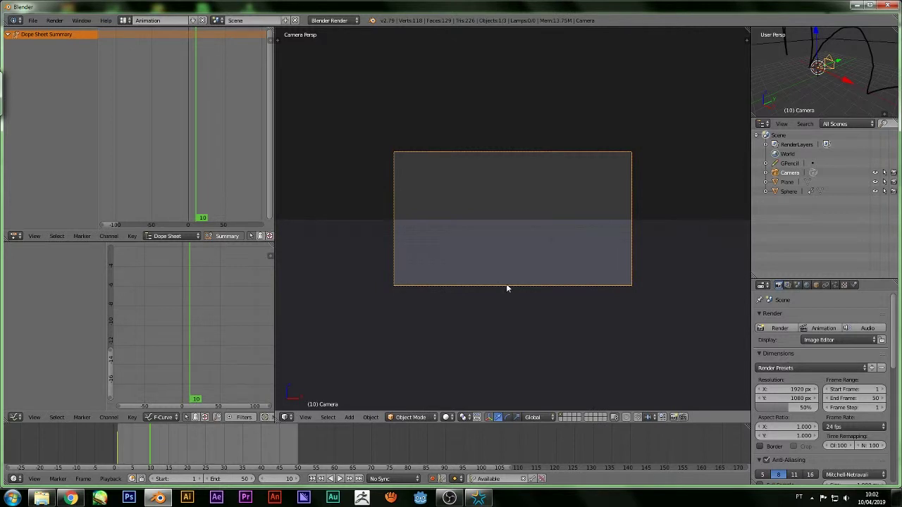
{"action": "key", "text": "g"}
{"action": "key", "text": "z"}
{"action": "key", "text": "z"}
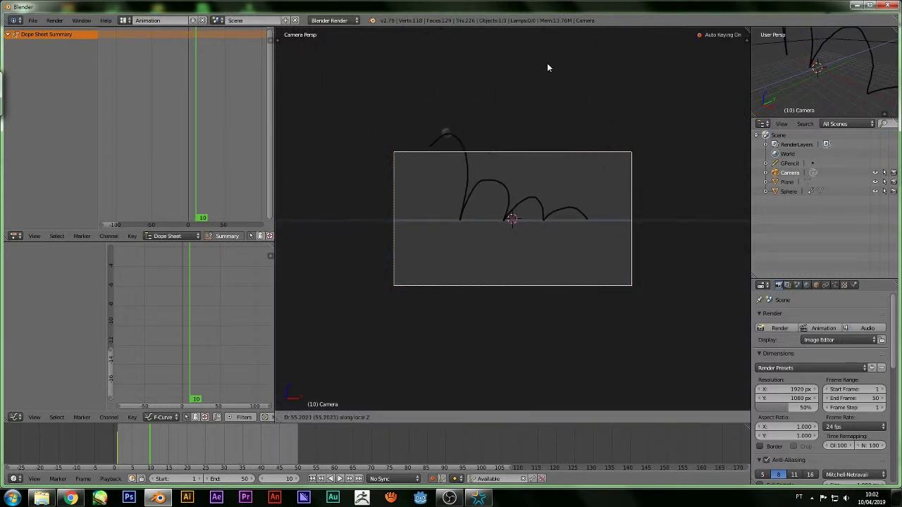
{"action": "left_click", "coordinate": [551, 70]}
{"action": "key", "text": "g"}
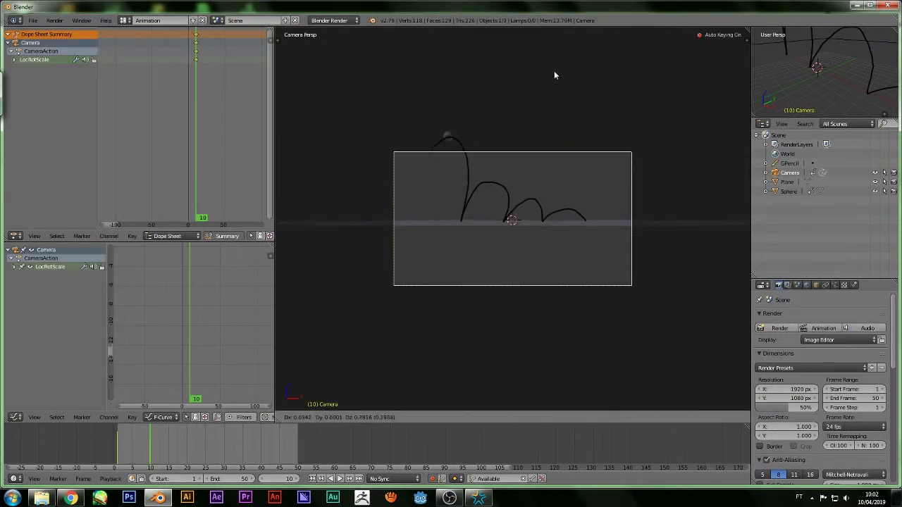
{"action": "left_click", "coordinate": [543, 225]}
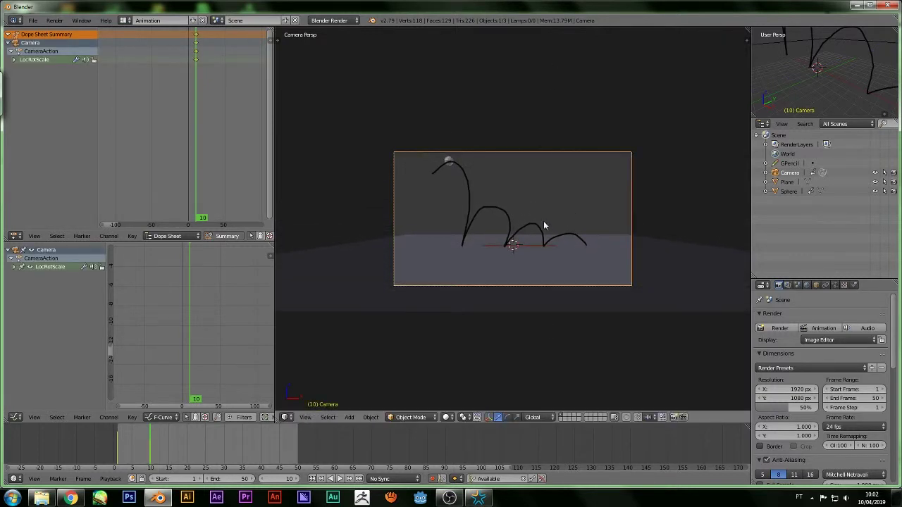
{"action": "mouse_move", "coordinate": [140, 451]}
{"action": "left_mouse_down"}
{"action": "mouse_move", "coordinate": [166, 450]}
{"action": "mouse_move", "coordinate": [105, 459]}
{"action": "mouse_move", "coordinate": [118, 451]}
{"action": "left_mouse_up"}
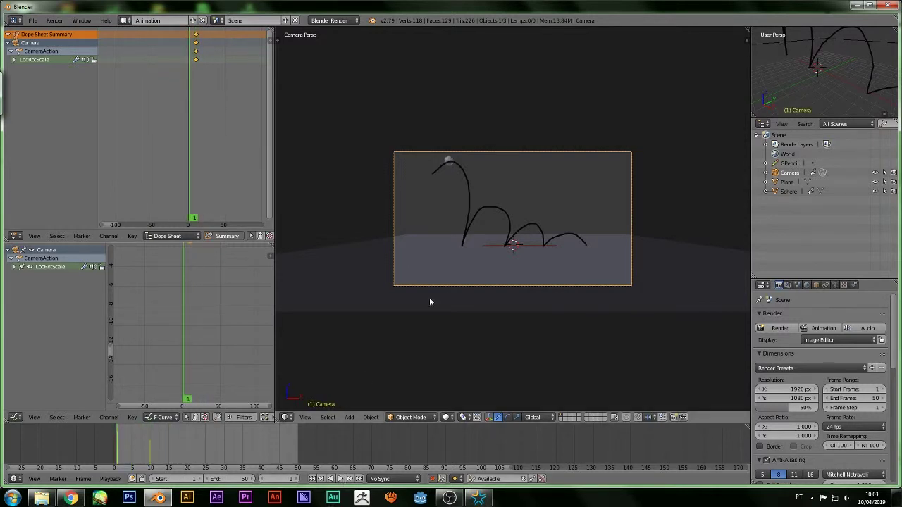
Play the bounce animation once, then scroll the properties to the Output panel.
{"action": "key", "text": "alt+a"}
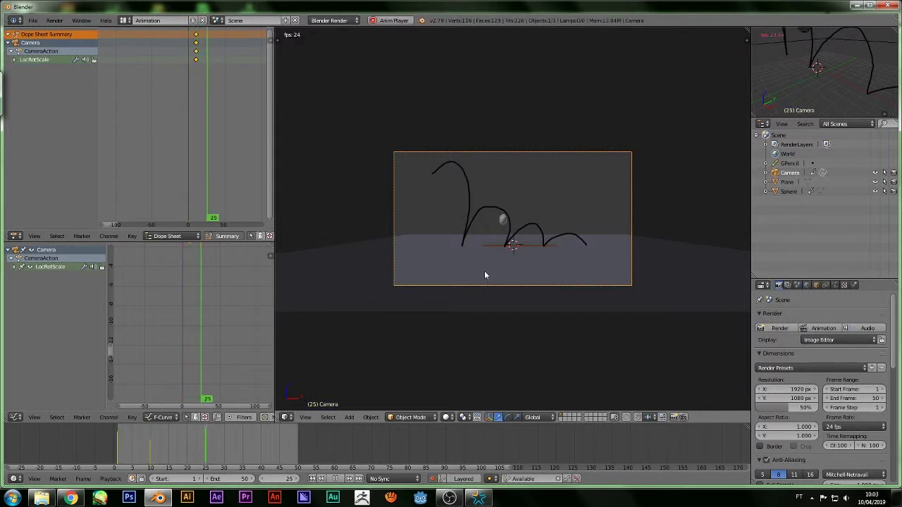
{"action": "key", "text": "Escape"}
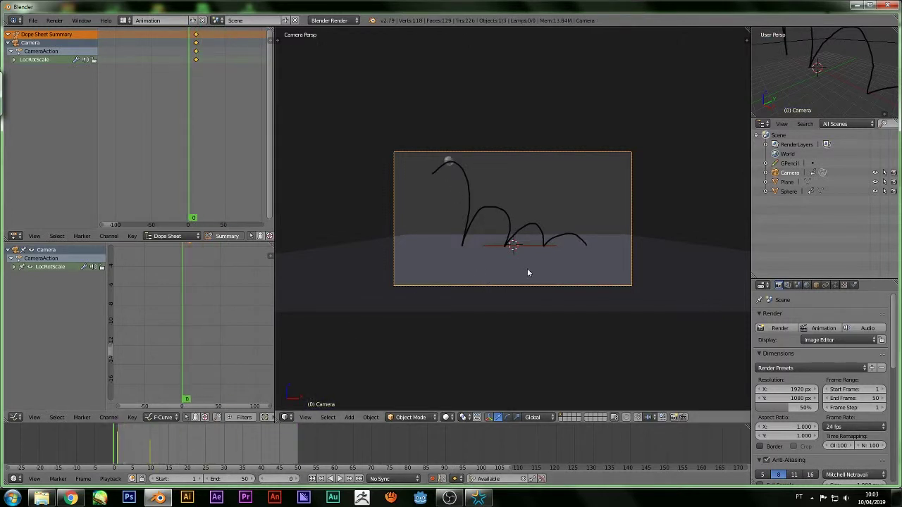
{"action": "scroll", "coordinate": [815, 389], "scroll_direction": "down", "scroll_amount": 2}
{"action": "scroll", "coordinate": [831, 338], "scroll_direction": "up", "scroll_amount": 2}
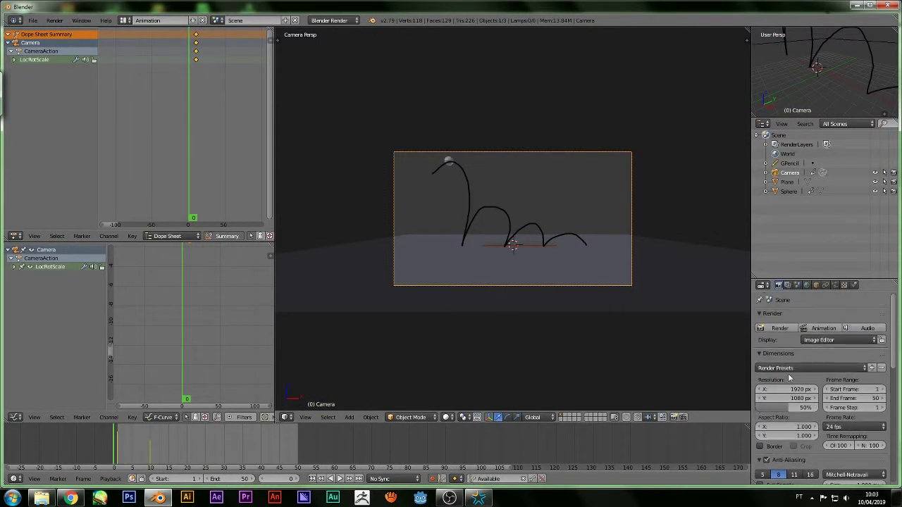
{"action": "scroll", "coordinate": [815, 359], "scroll_direction": "down", "scroll_amount": 1}
{"action": "scroll", "coordinate": [807, 391], "scroll_direction": "down", "scroll_amount": 1}
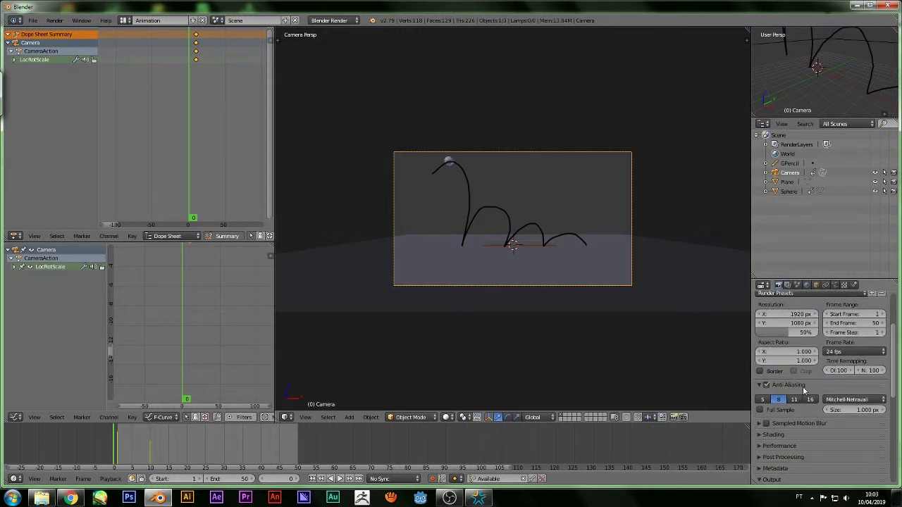
{"action": "scroll", "coordinate": [797, 423], "scroll_direction": "down", "scroll_amount": 1}
{"action": "scroll", "coordinate": [794, 440], "scroll_direction": "down", "scroll_amount": 2}
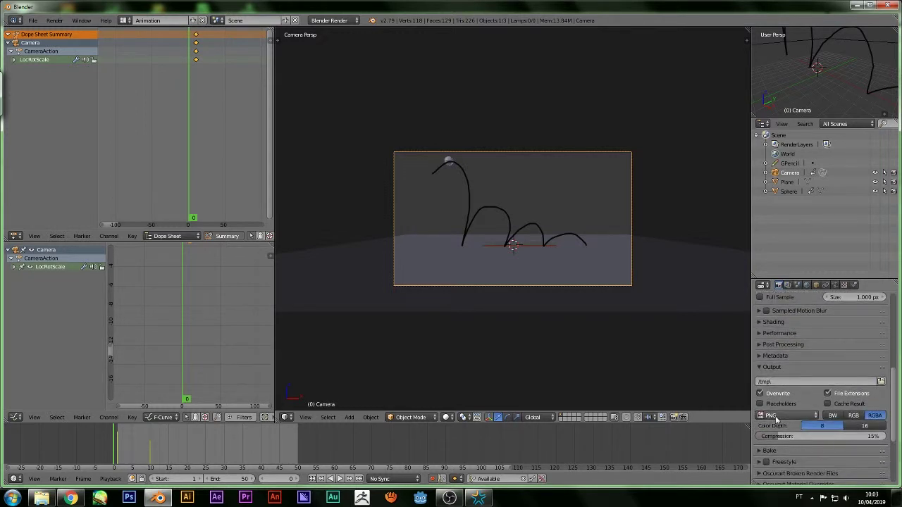
{"action": "scroll", "coordinate": [817, 328], "scroll_direction": "up", "scroll_amount": 2}
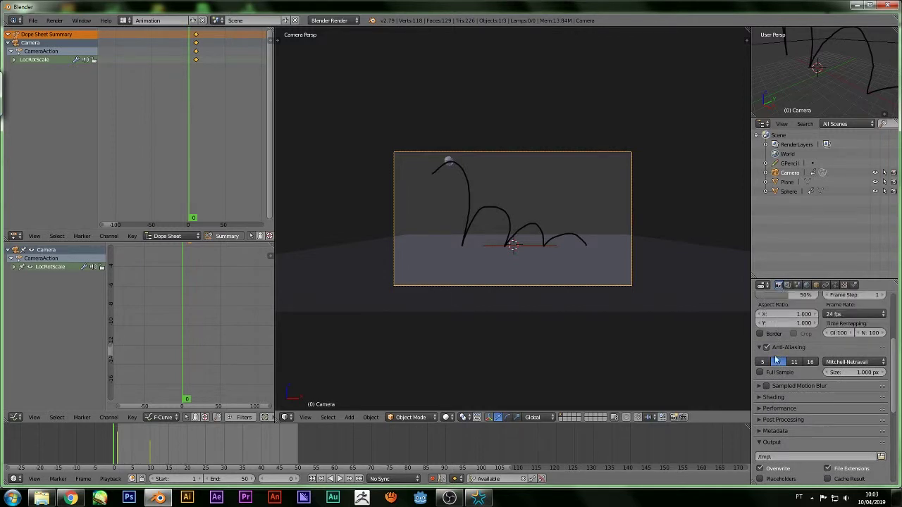
{"action": "scroll", "coordinate": [775, 380], "scroll_direction": "down", "scroll_amount": 1}
Set File Format to FFmpeg video with the 'h264 in MP4' encoding preset.
{"action": "left_click", "coordinate": [786, 452]}
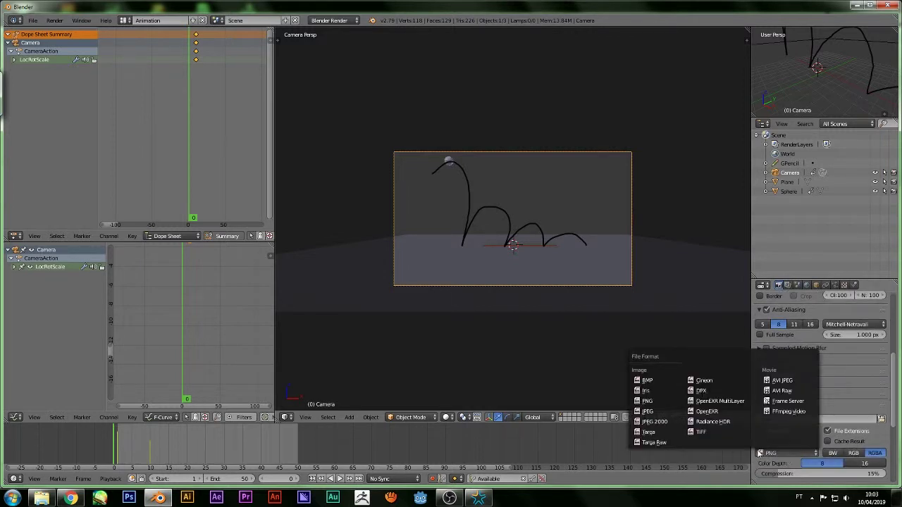
{"action": "left_click", "coordinate": [803, 411]}
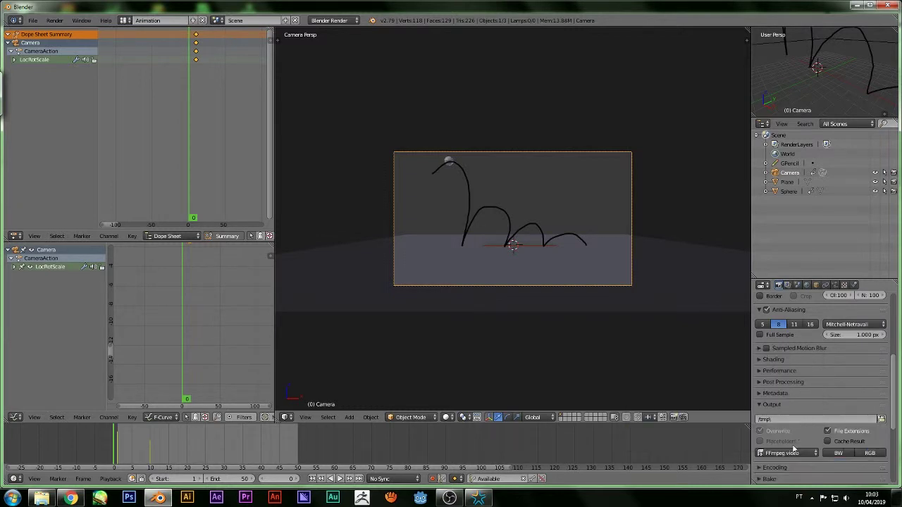
{"action": "scroll", "coordinate": [789, 446], "scroll_direction": "down", "scroll_amount": 2}
{"action": "left_click", "coordinate": [788, 445]}
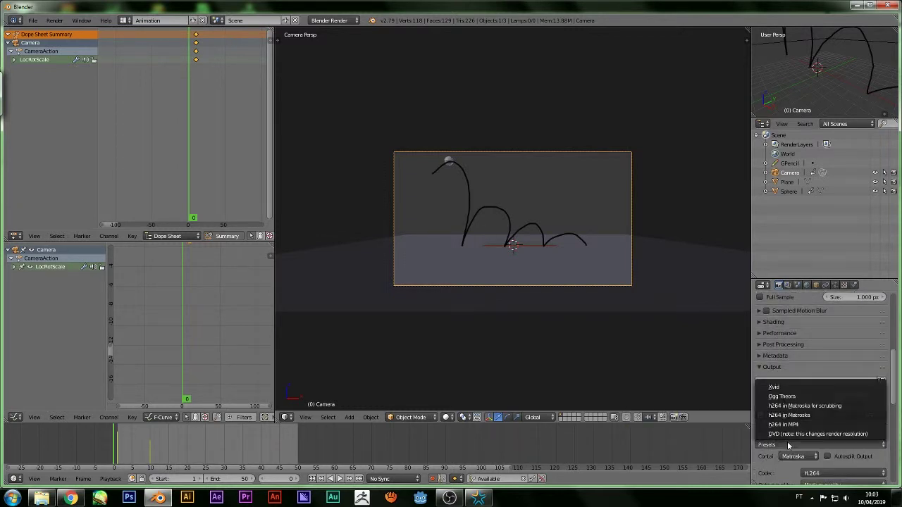
{"action": "left_click", "coordinate": [789, 424]}
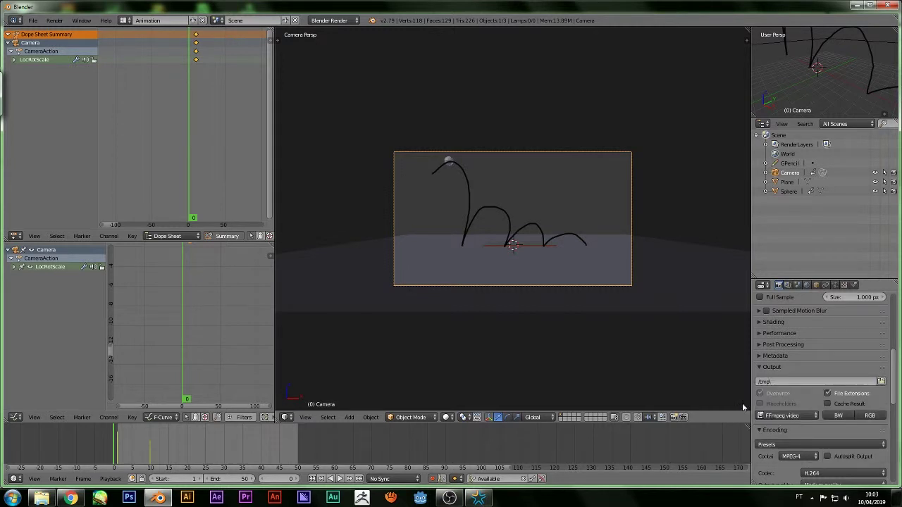
{"action": "left_click", "coordinate": [788, 445]}
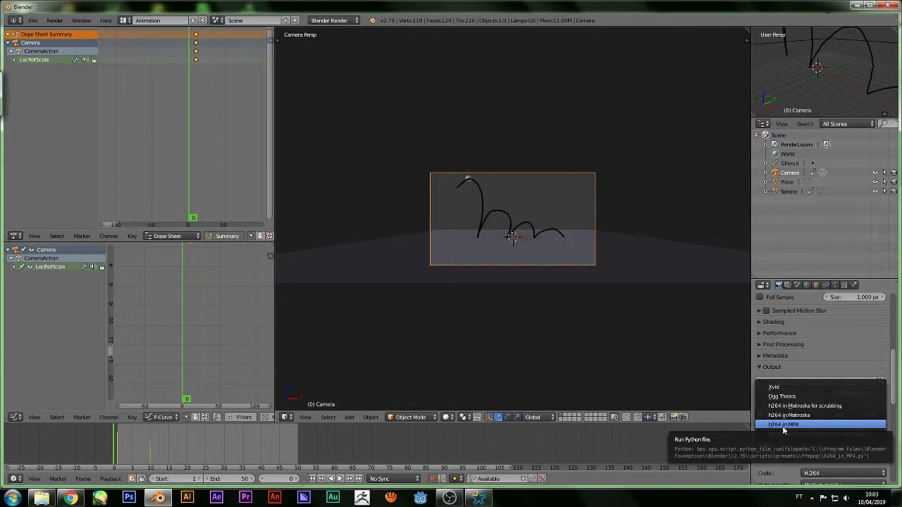
{"action": "left_click", "coordinate": [782, 426]}
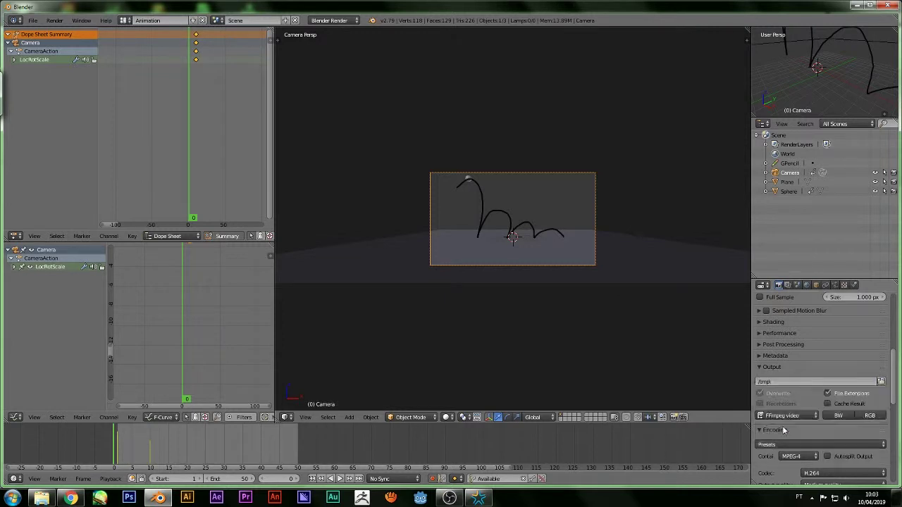
{"action": "scroll", "coordinate": [838, 417], "scroll_direction": "down", "scroll_amount": 5}
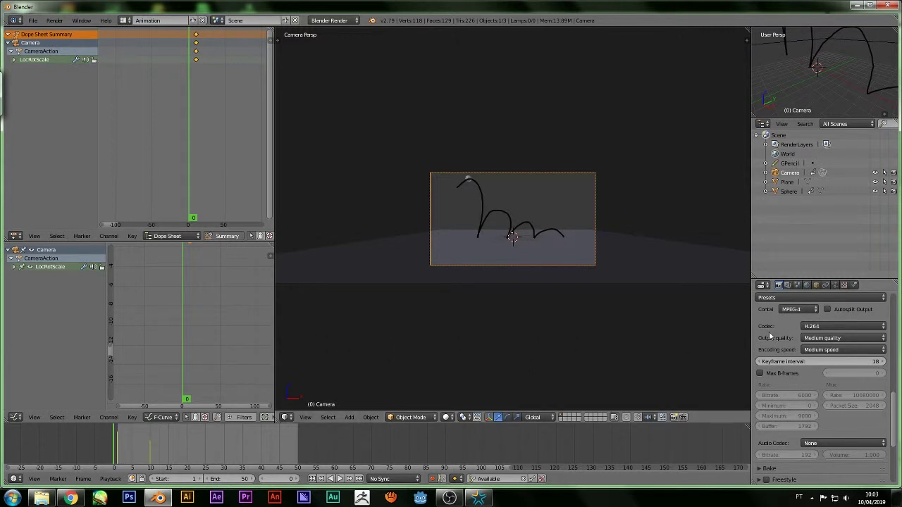
{"action": "scroll", "coordinate": [810, 338], "scroll_direction": "up", "scroll_amount": 2}
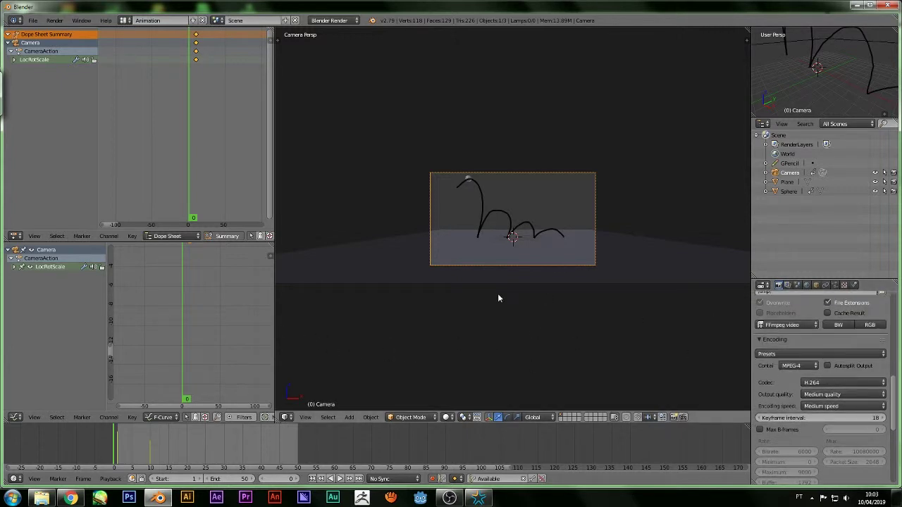
Enable world Ambient Occlusion and render the animation with Ctrl+F12.
{"action": "key", "text": "ctrl+F12"}
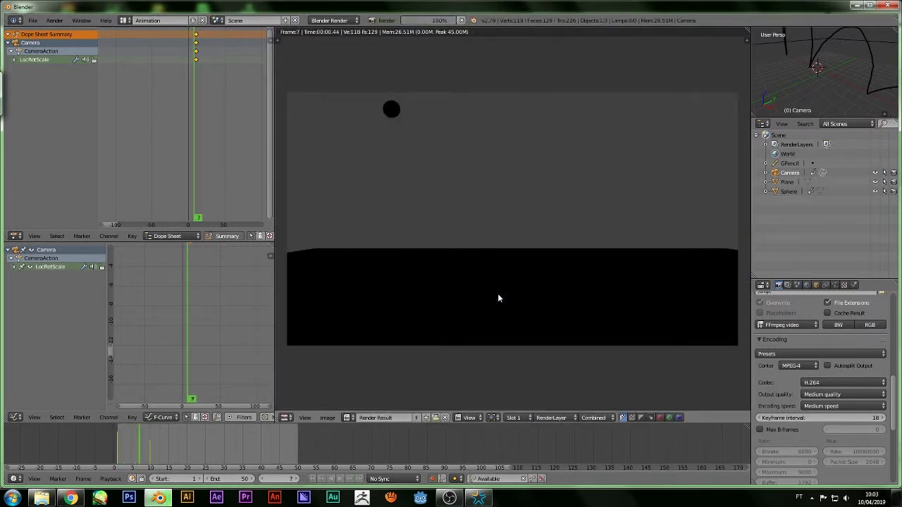
{"action": "key", "text": "Escape"}
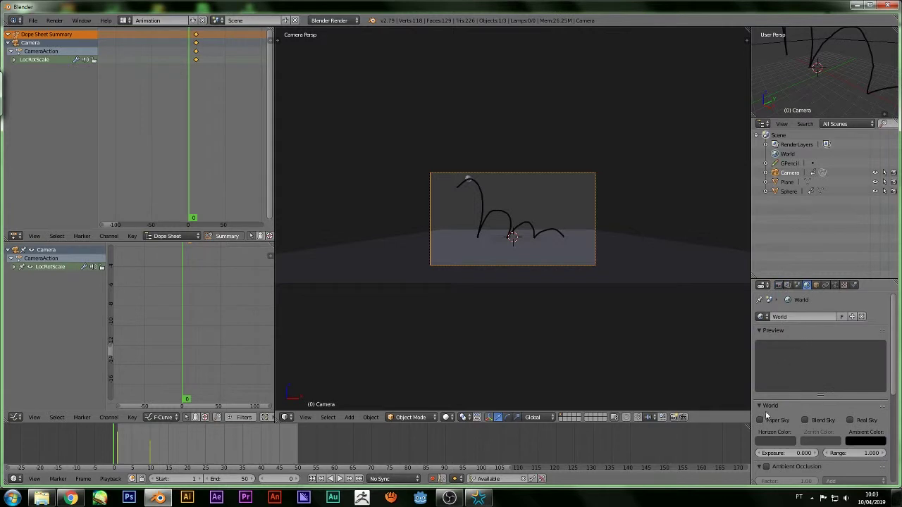
{"action": "scroll", "coordinate": [800, 378], "scroll_direction": "down", "scroll_amount": 2}
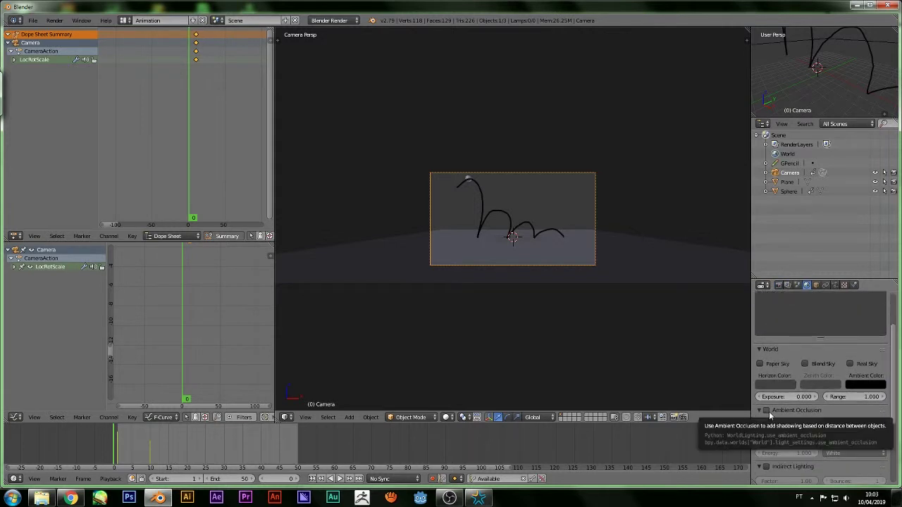
{"action": "left_click", "coordinate": [766, 410]}
{"action": "key", "text": "ctrl+F12"}
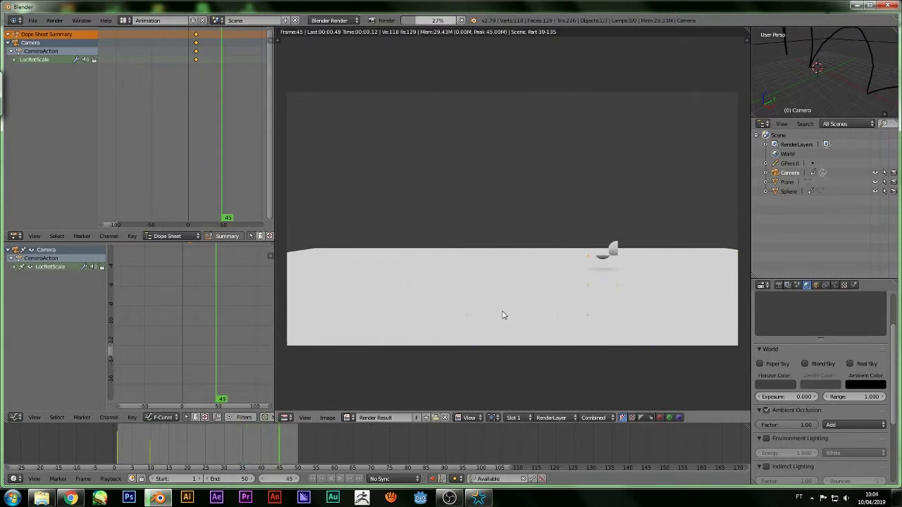
Close the render result and play 0001-0050.mp4 with Ctrl+F11.
{"action": "key", "text": "Escape"}
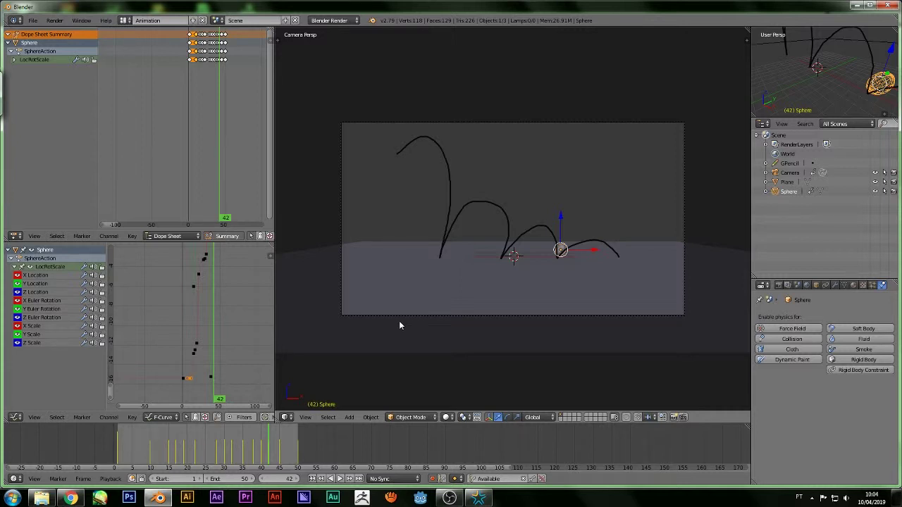
{"action": "key", "text": "ctrl+F11"}
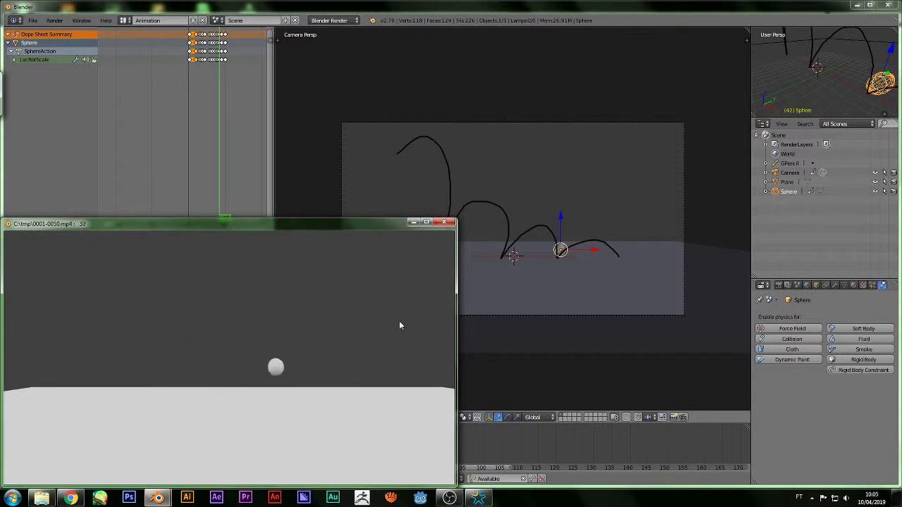
Close the player and turn on Sampled Motion Blur with Motion Samples set to 2.
{"action": "left_click", "coordinate": [444, 223]}
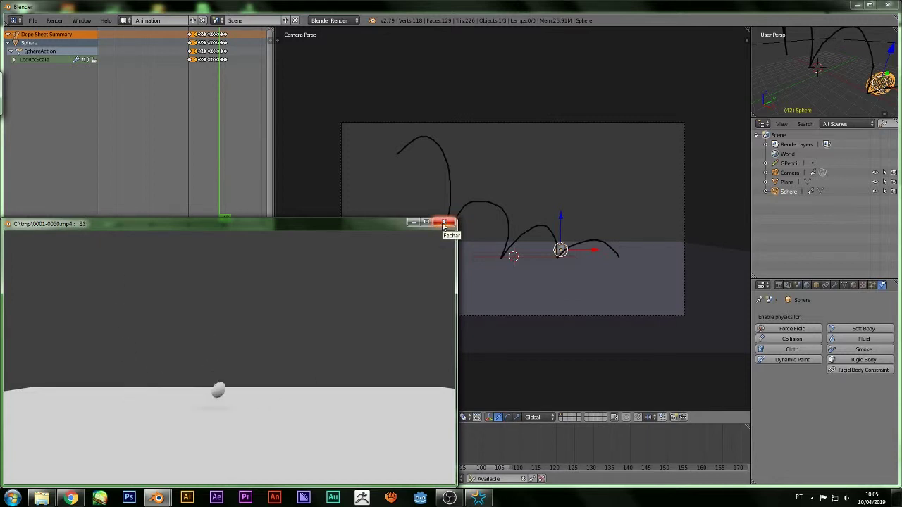
{"action": "left_click", "coordinate": [778, 285]}
{"action": "scroll", "coordinate": [823, 299], "scroll_direction": "up", "scroll_amount": 2}
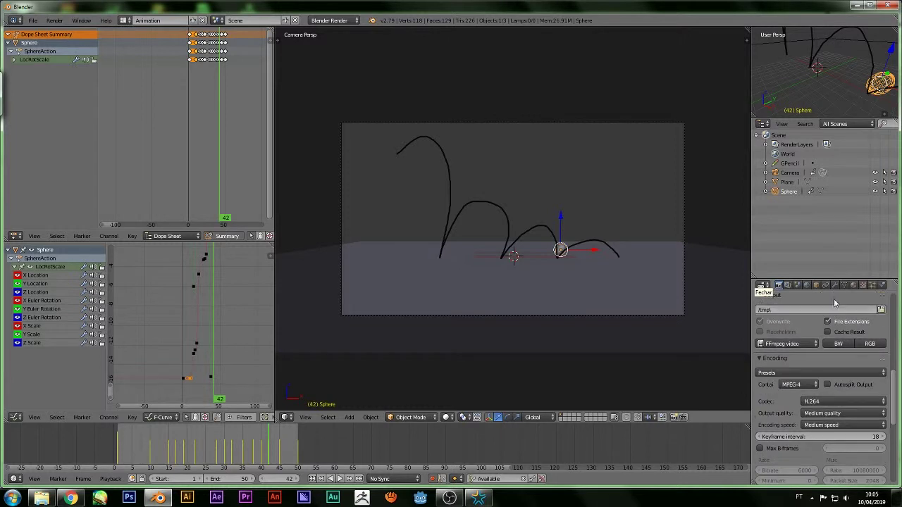
{"action": "scroll", "coordinate": [826, 328], "scroll_direction": "up", "scroll_amount": 2}
{"action": "scroll", "coordinate": [785, 336], "scroll_direction": "up", "scroll_amount": 2}
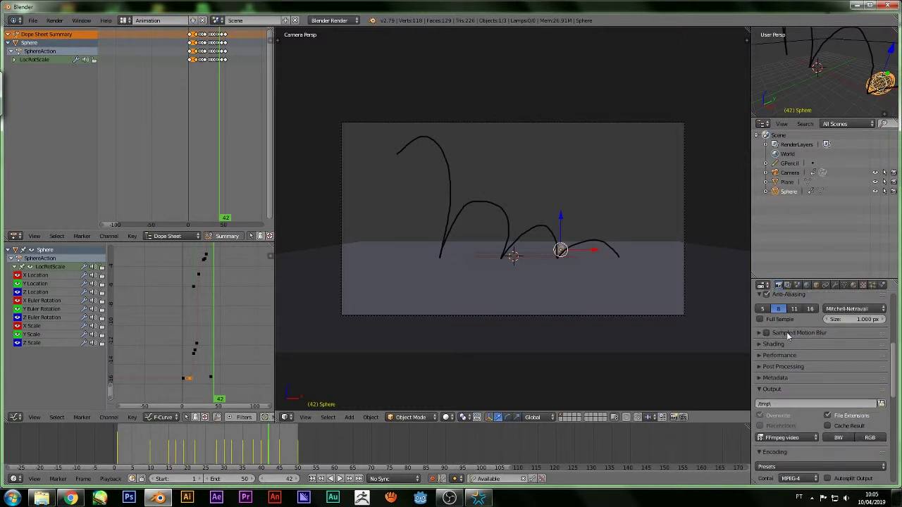
{"action": "left_click", "coordinate": [775, 336]}
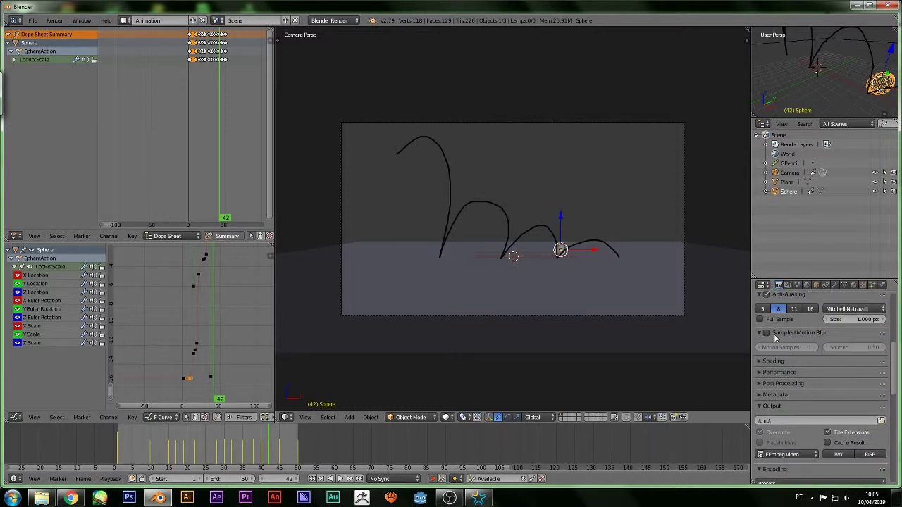
{"action": "left_click", "coordinate": [767, 333]}
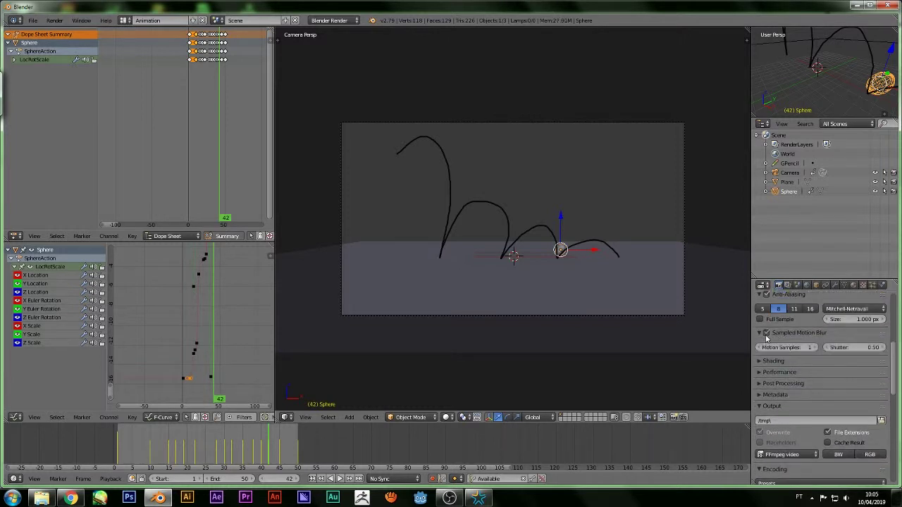
{"action": "left_click", "coordinate": [815, 348]}
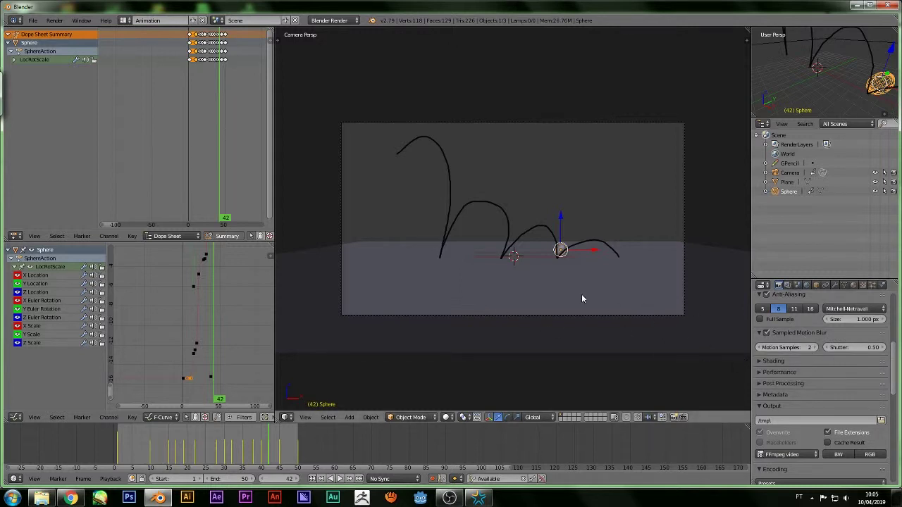
Render the 50-frame animation with motion blur and play back 0001-0050.mp4 with Ctrl+F12 and Ctrl+F11.
{"action": "key", "text": "ctrl+F12"}
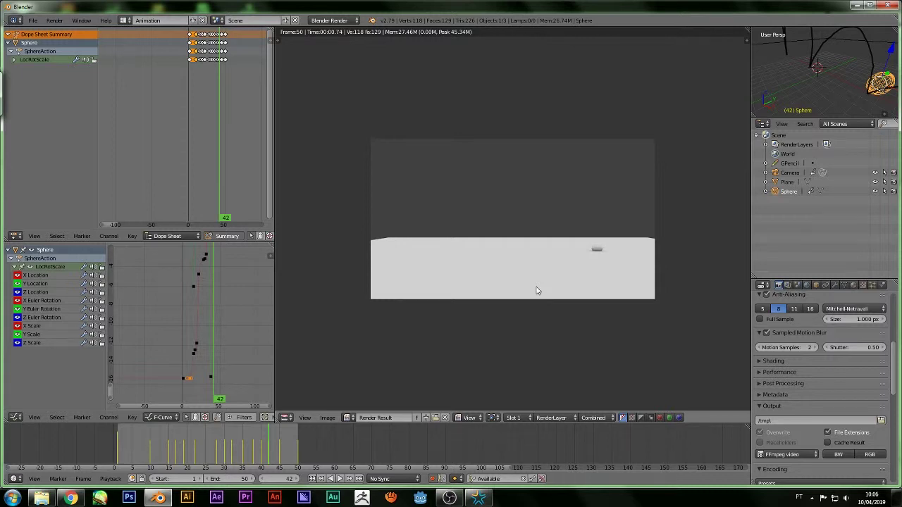
{"action": "key", "text": "ctrl+F11"}
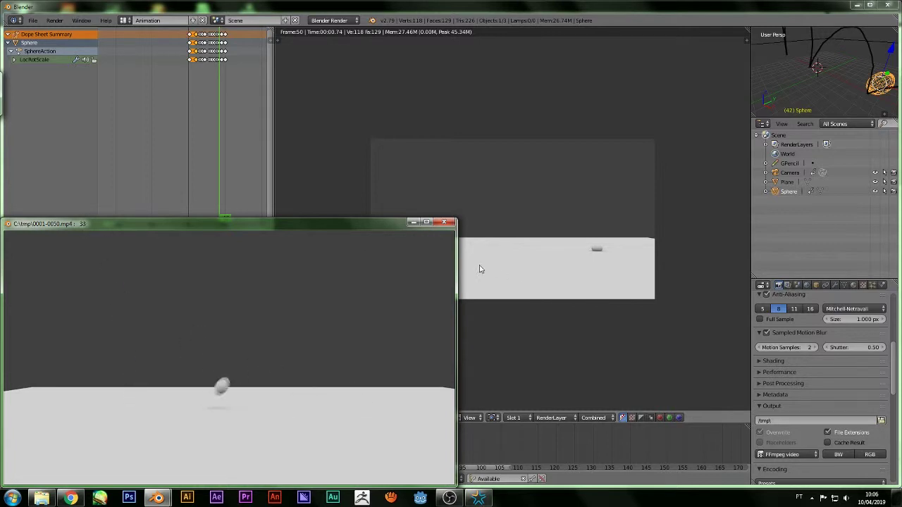
Drag the 0001-0050.mp4 player window up toward the middle of the screen.
{"action": "left_click_drag", "start_coordinate": [388, 224], "coordinate": [593, 117]}
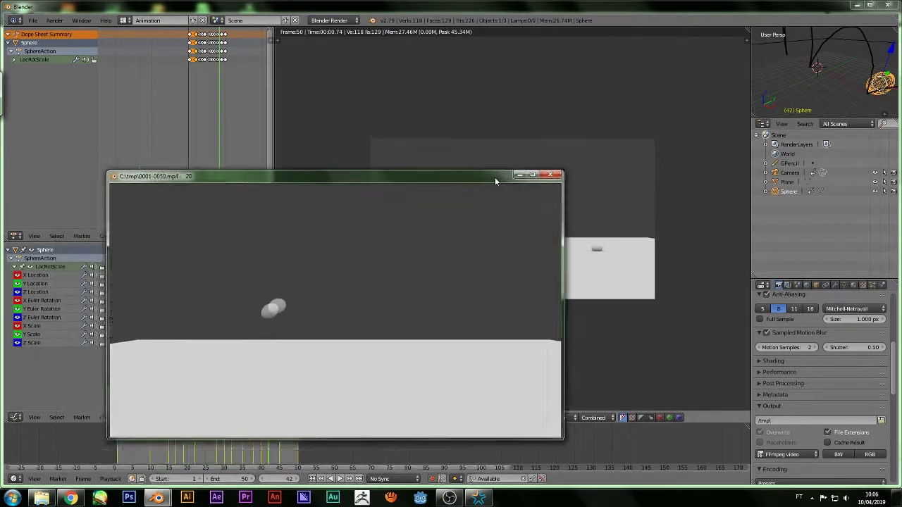